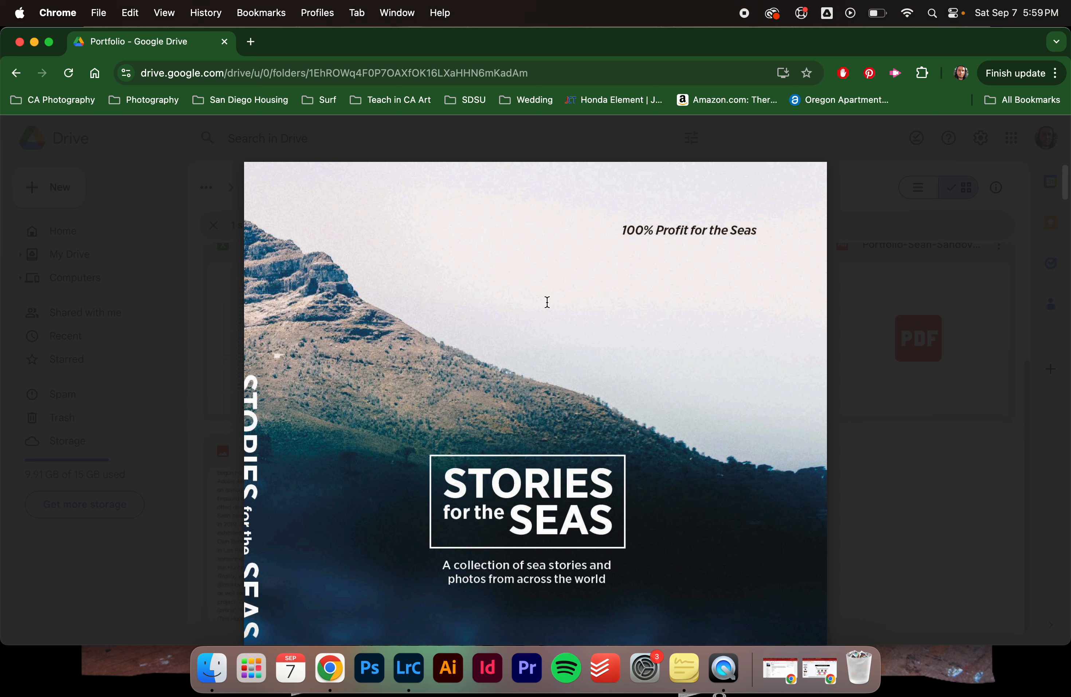
- Look through the Stories for the Seas book PDF from the cover to the contributors' world map page
{"action": "scroll", "coordinate": [547, 301], "scroll_direction": "down", "scroll_amount": 15}
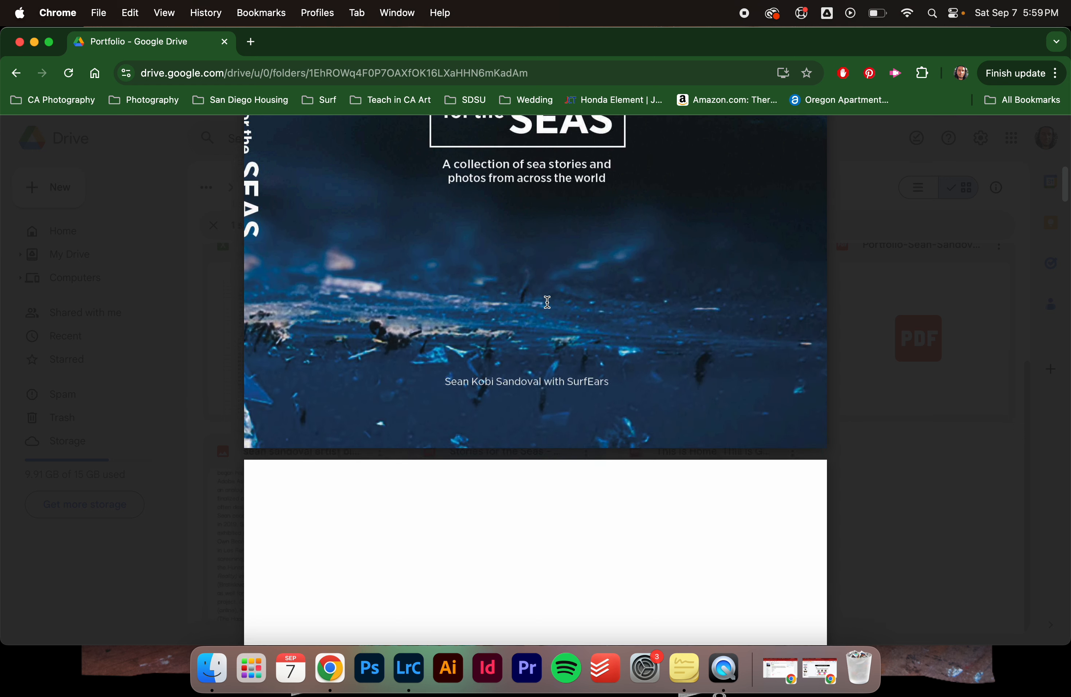
{"action": "scroll", "coordinate": [547, 302], "scroll_direction": "down", "scroll_amount": 18}
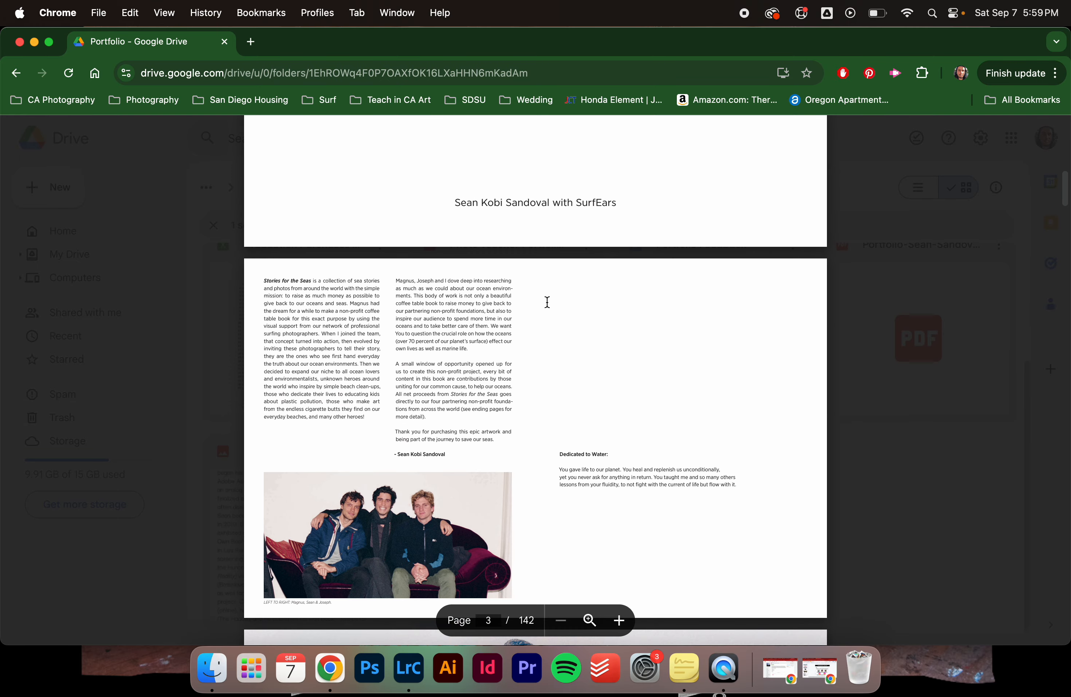
{"action": "scroll", "coordinate": [548, 302], "scroll_direction": "down", "scroll_amount": 4}
{"action": "scroll", "coordinate": [548, 302], "scroll_direction": "up", "scroll_amount": 7}
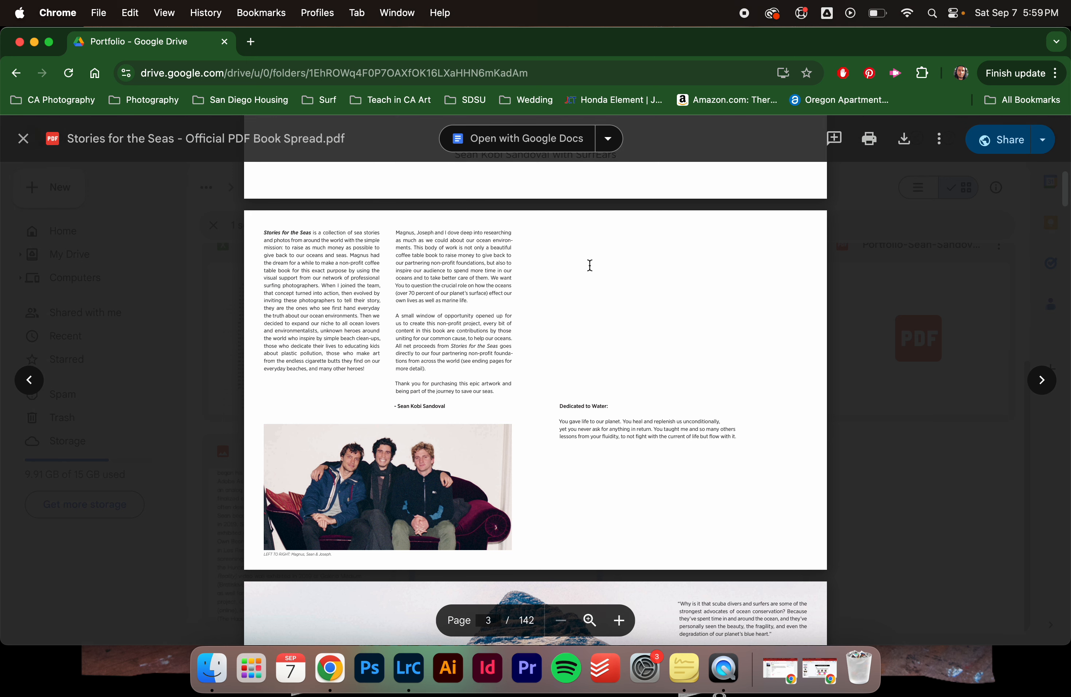
{"action": "scroll", "coordinate": [610, 482], "scroll_direction": "down", "scroll_amount": 10}
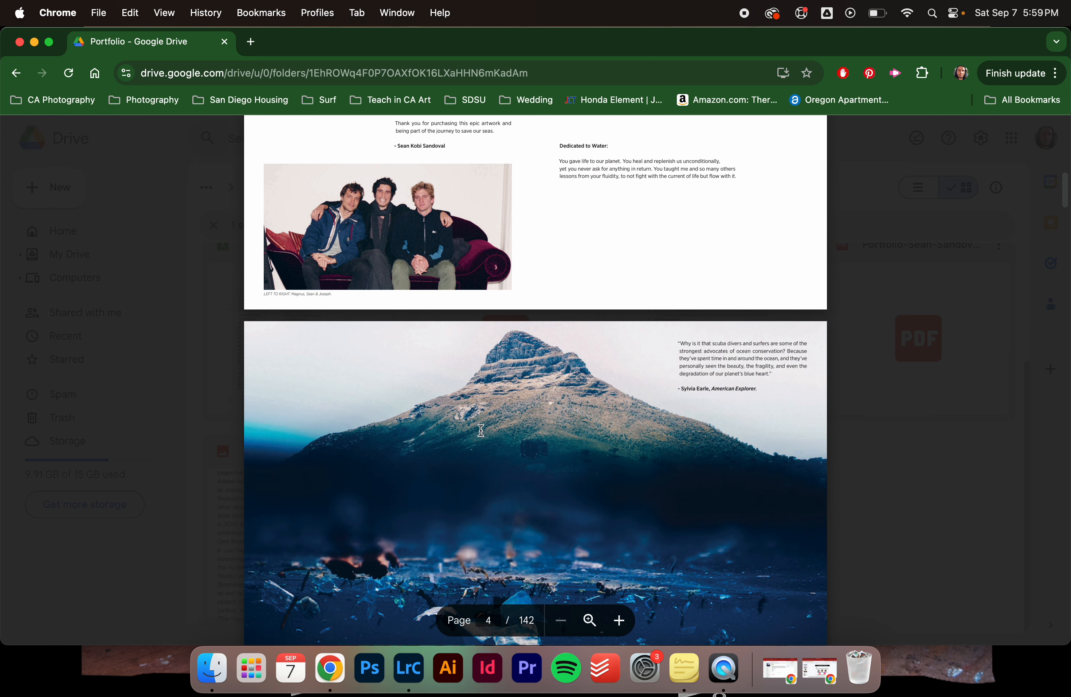
{"action": "scroll", "coordinate": [617, 538], "scroll_direction": "down", "scroll_amount": 8}
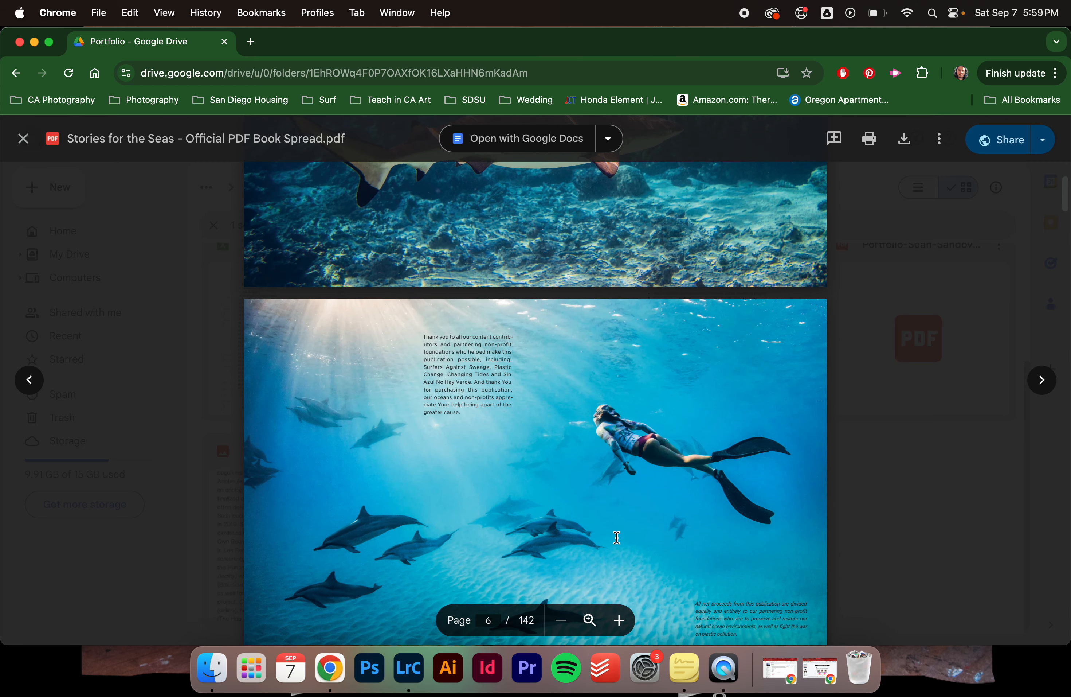
{"action": "scroll", "coordinate": [606, 345], "scroll_direction": "down", "scroll_amount": 10}
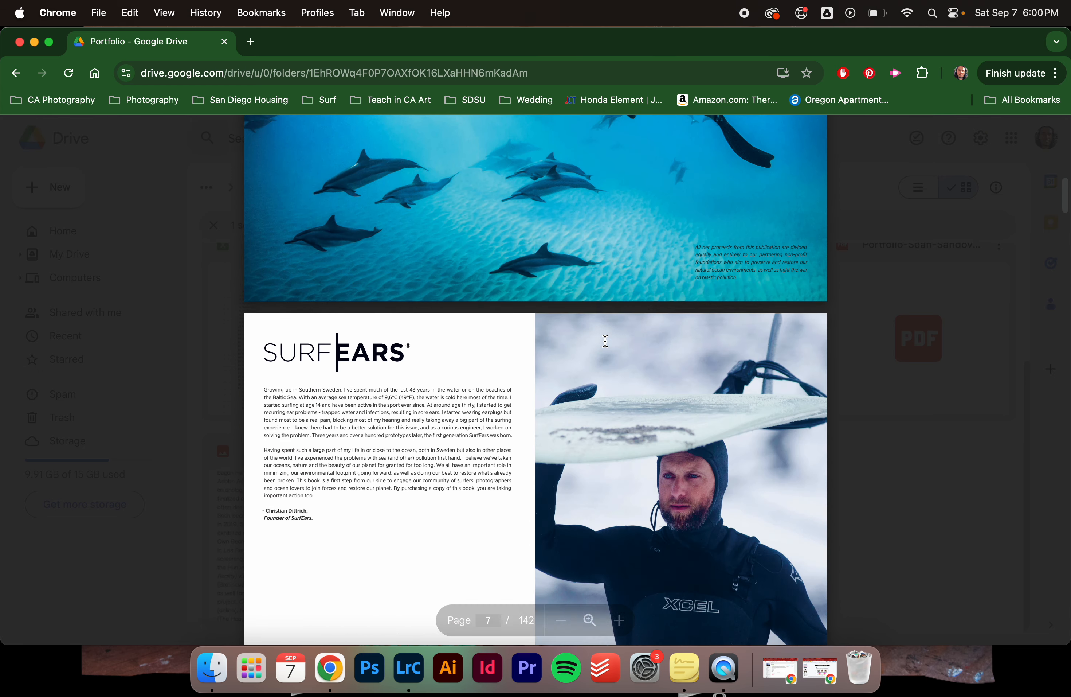
{"action": "scroll", "coordinate": [605, 340], "scroll_direction": "down", "scroll_amount": 8}
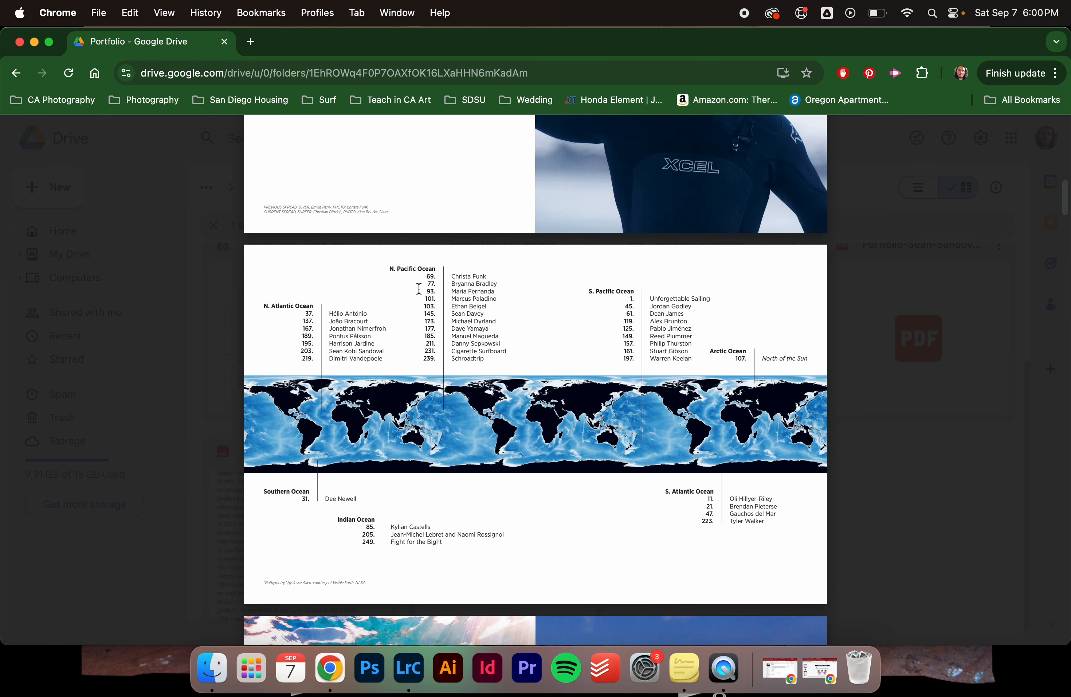
- Examine the photo story spreads following the world map, from Unforgettable Sailing through the surf community pages to page 16
{"action": "scroll", "coordinate": [511, 299], "scroll_direction": "down", "scroll_amount": 10}
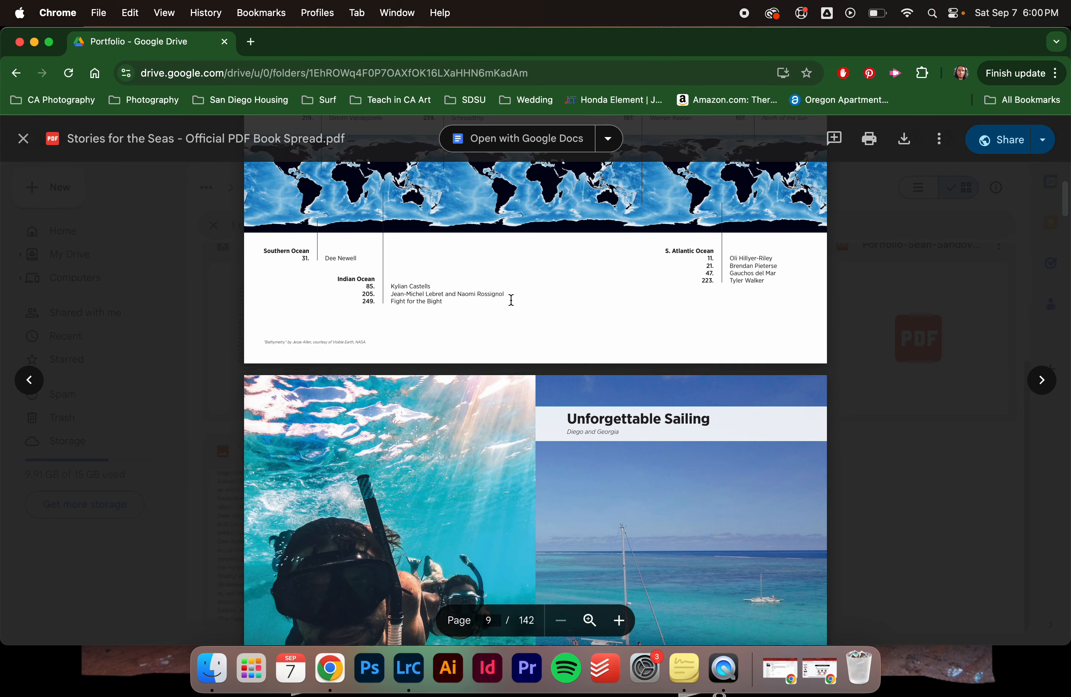
{"action": "scroll", "coordinate": [511, 300], "scroll_direction": "down", "scroll_amount": 5}
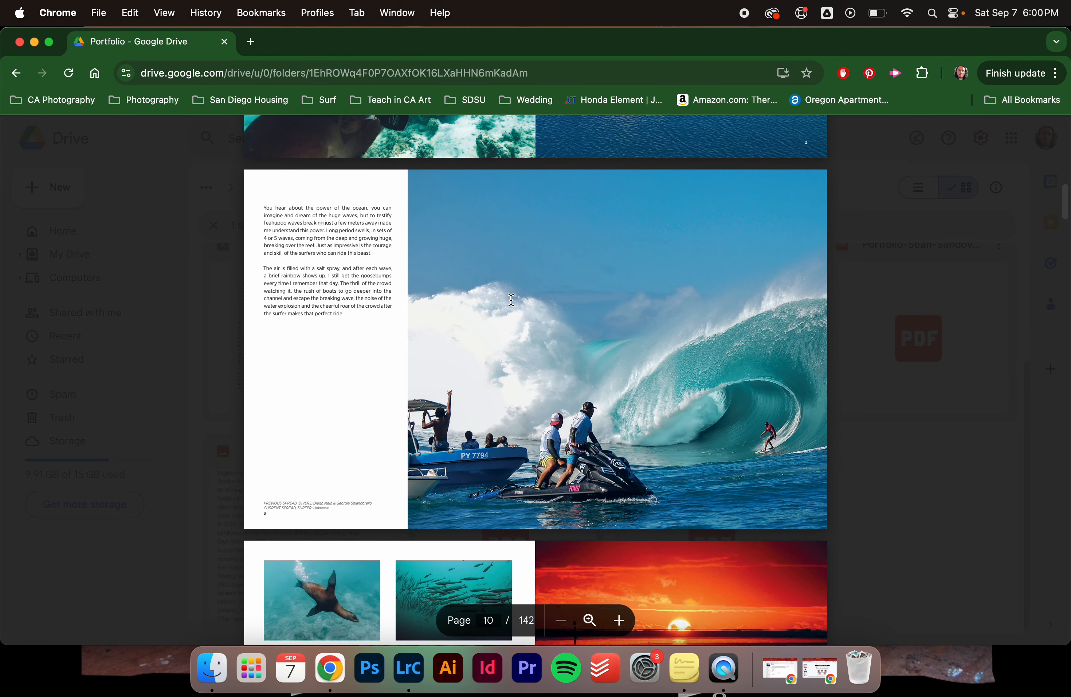
{"action": "scroll", "coordinate": [511, 300], "scroll_direction": "down", "scroll_amount": 6}
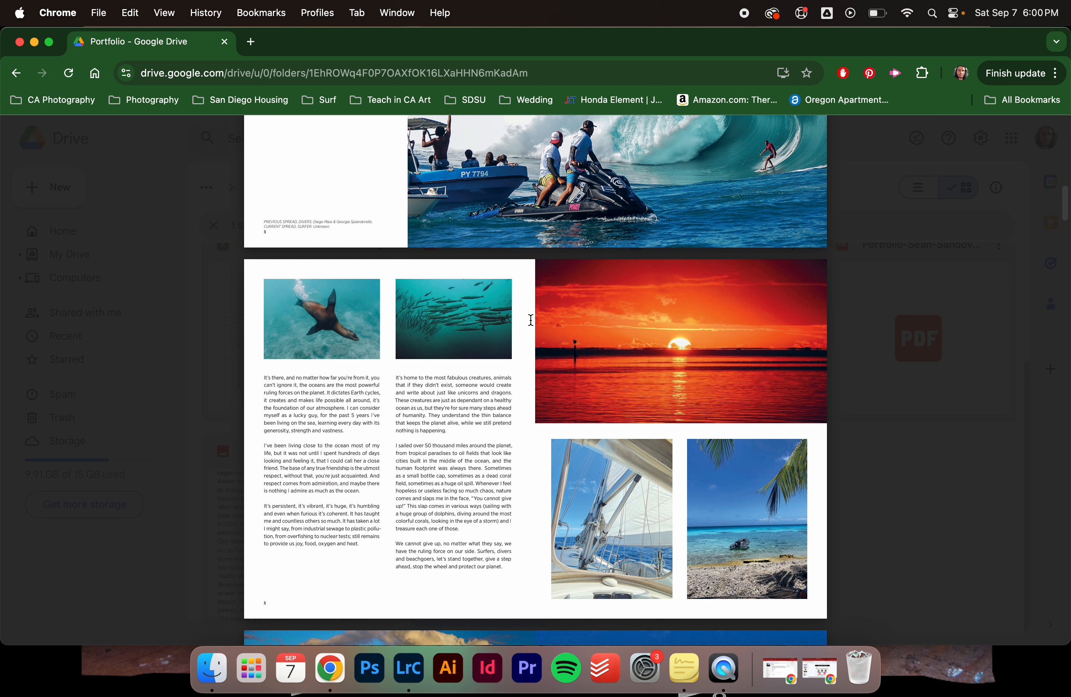
{"action": "scroll", "coordinate": [530, 320], "scroll_direction": "down", "scroll_amount": 3}
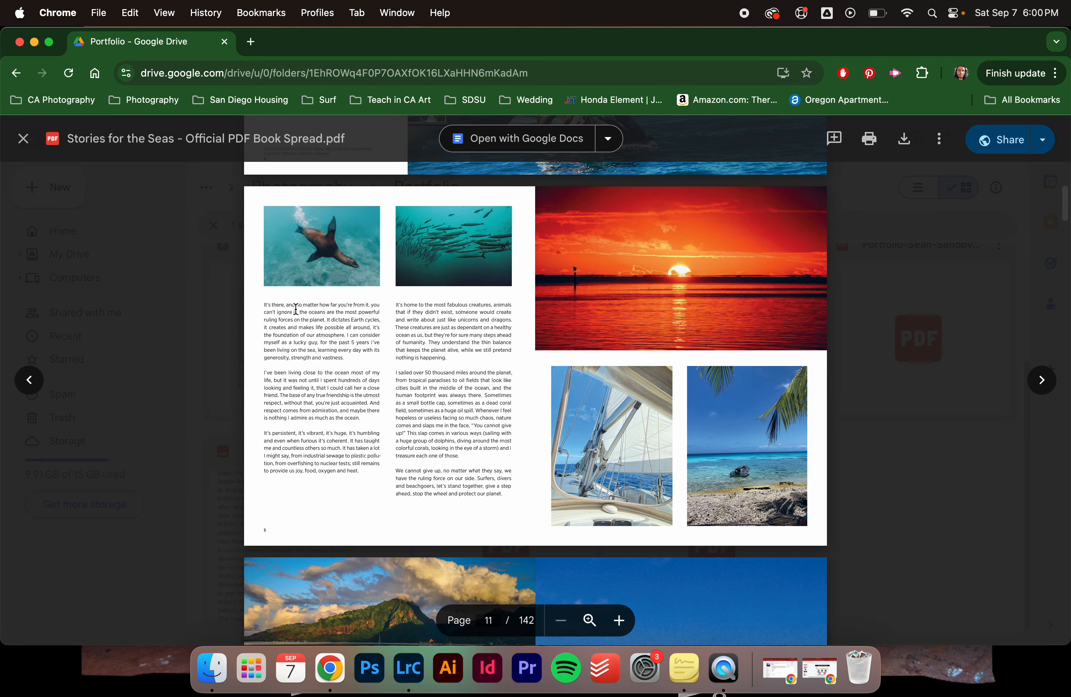
{"action": "scroll", "coordinate": [468, 372], "scroll_direction": "down", "scroll_amount": 15}
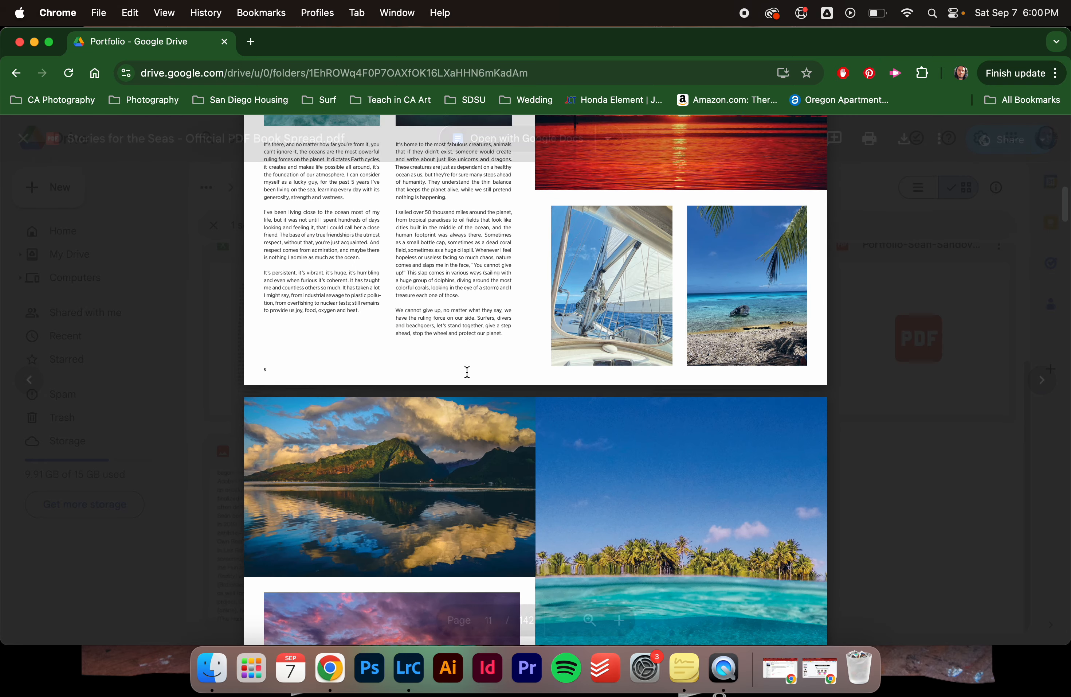
{"action": "scroll", "coordinate": [467, 372], "scroll_direction": "down", "scroll_amount": 12}
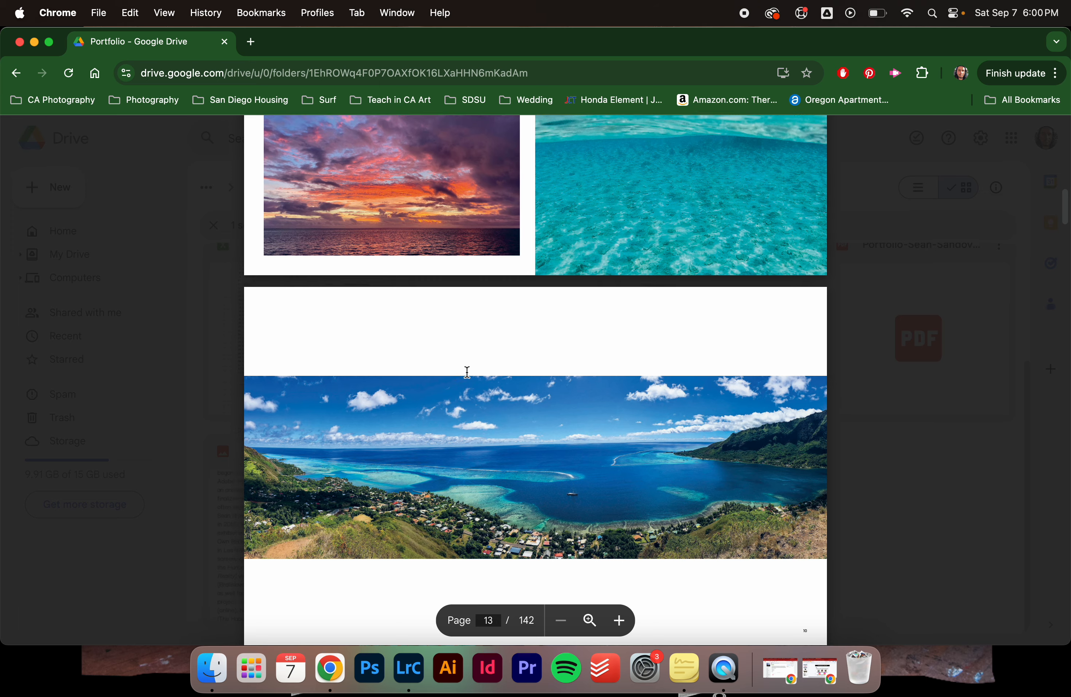
{"action": "scroll", "coordinate": [468, 372], "scroll_direction": "down", "scroll_amount": 5}
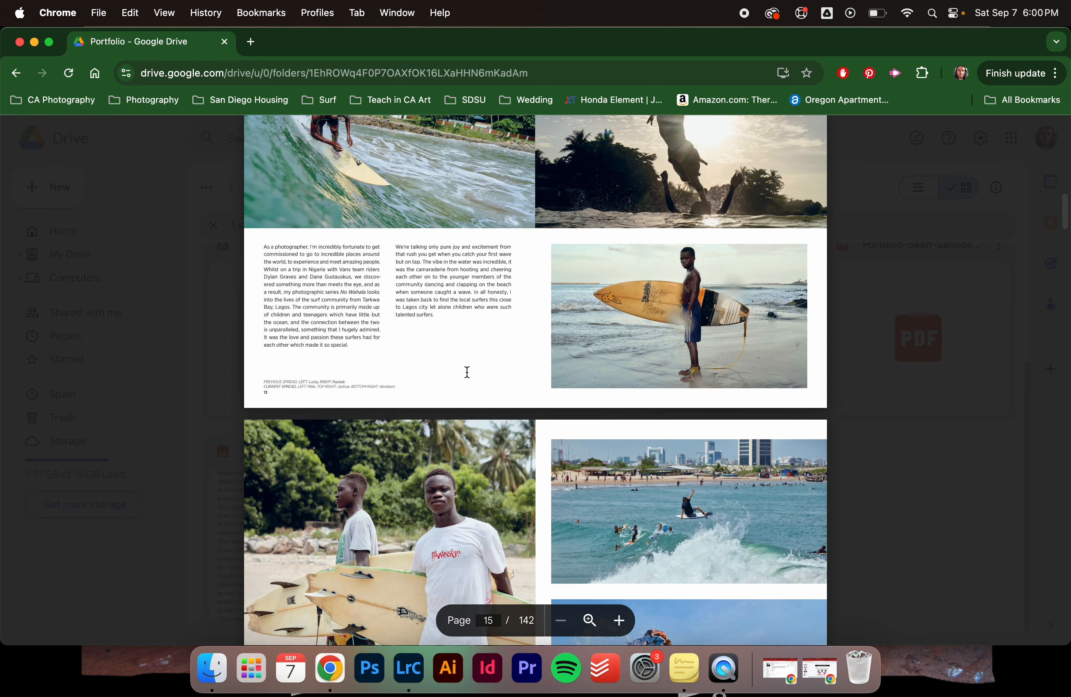
{"action": "scroll", "coordinate": [467, 372], "scroll_direction": "down", "scroll_amount": 5}
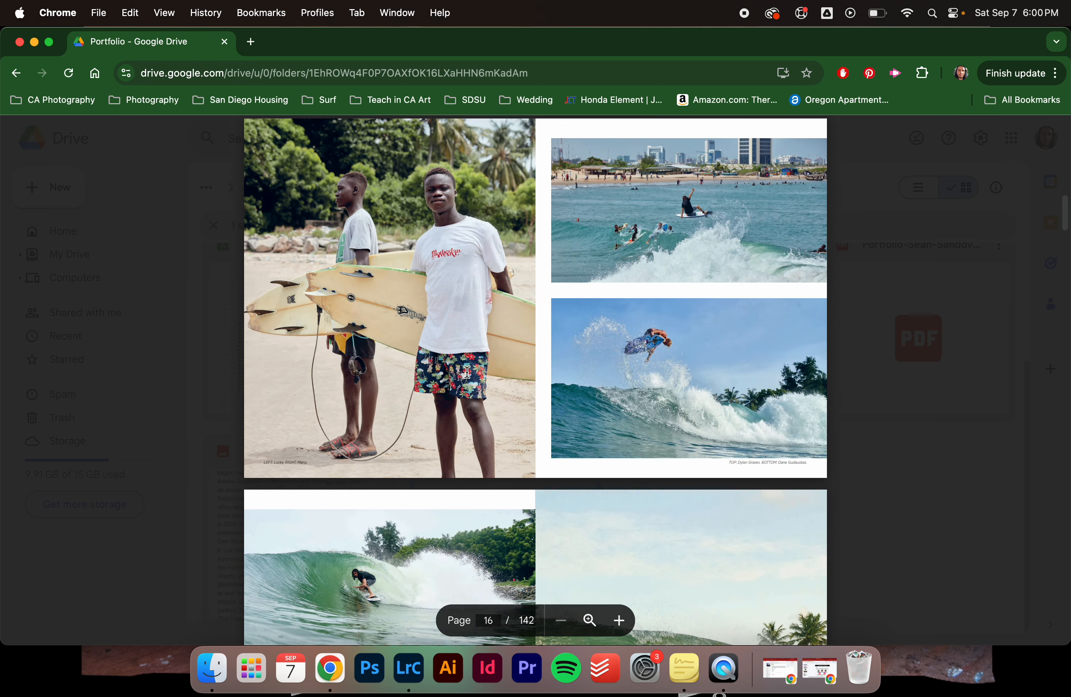
- Close the book preview and open the 2022 photography portfolio PDF at its title page
{"action": "left_click", "coordinate": [931, 377]}
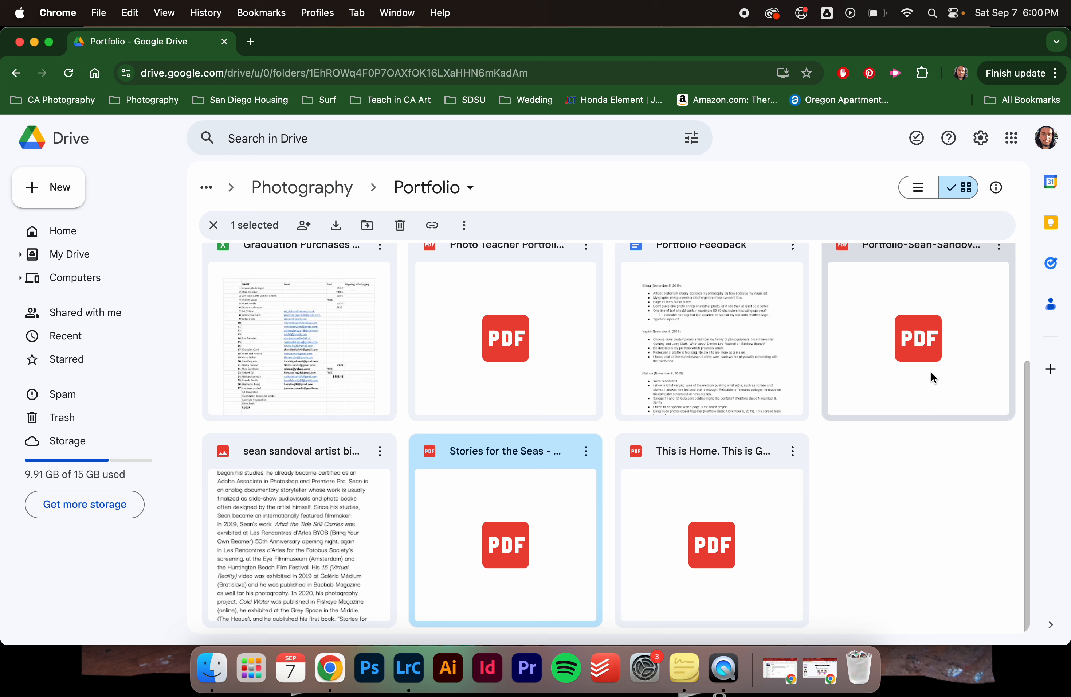
{"action": "double_click", "coordinate": [878, 396]}
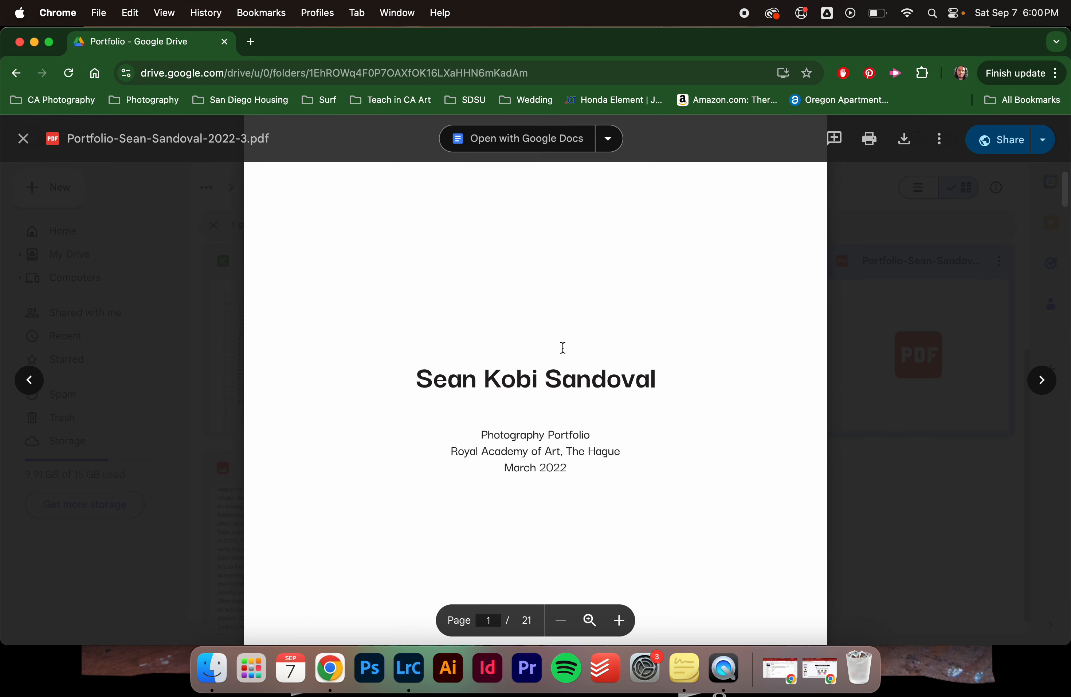
{"action": "scroll", "coordinate": [562, 348], "scroll_direction": "down", "scroll_amount": 2}
{"action": "scroll", "coordinate": [563, 348], "scroll_direction": "up", "scroll_amount": 5}
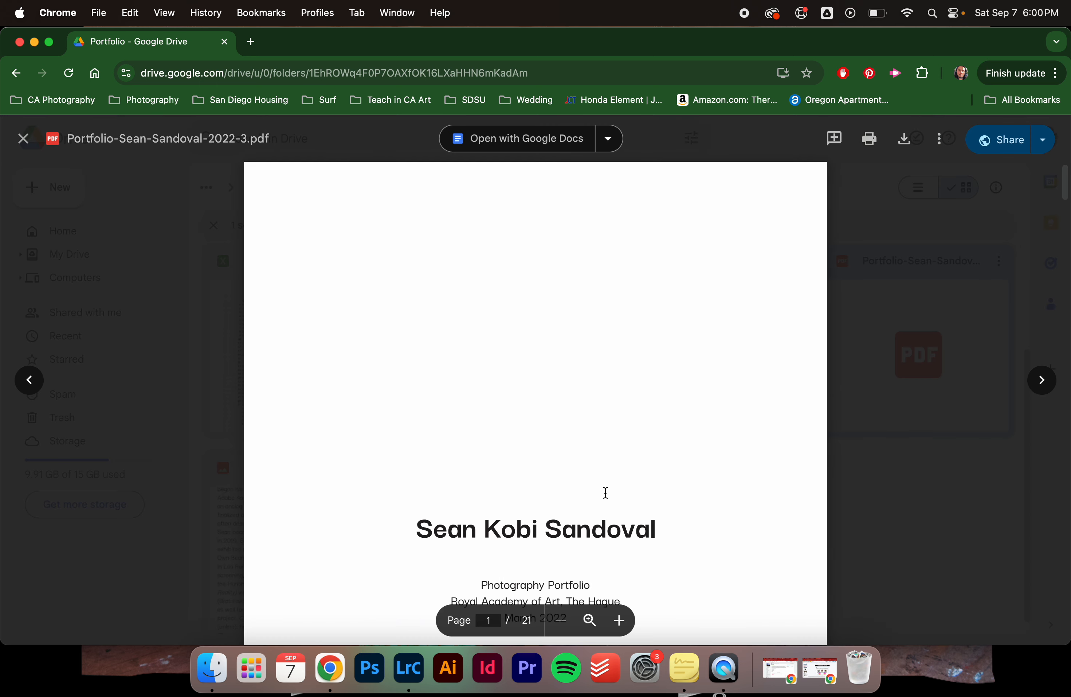
- Review the portfolio's This is Home. This is Gold. project, and the description and photo montage of Five Chinese Elements
{"action": "scroll", "coordinate": [606, 492], "scroll_direction": "down", "scroll_amount": 10}
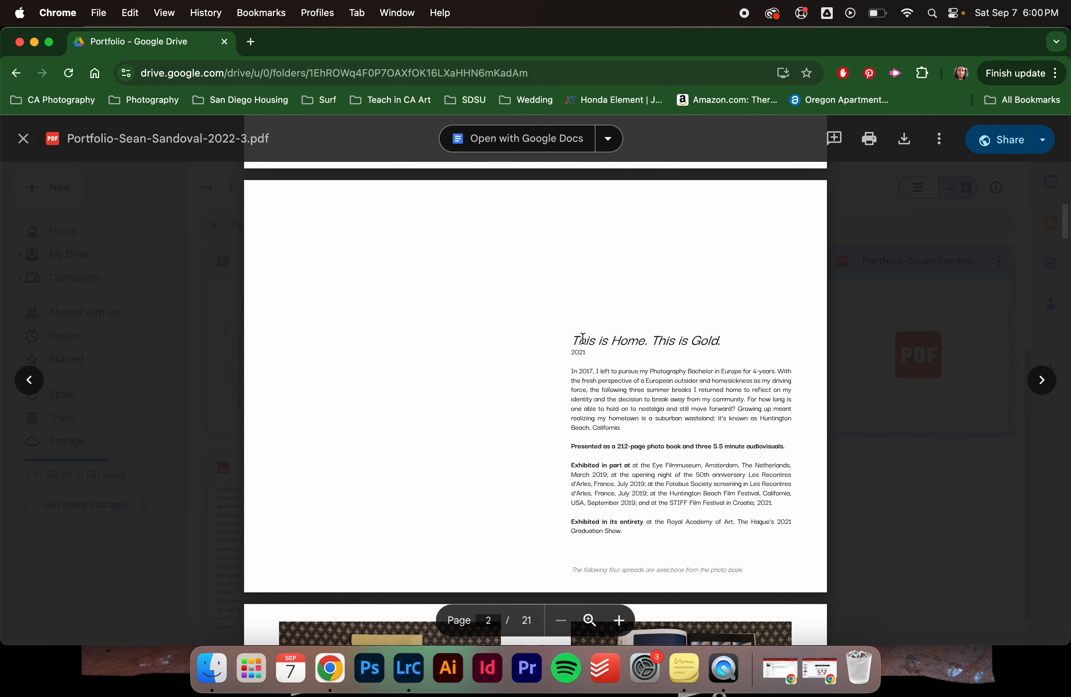
{"action": "scroll", "coordinate": [635, 442], "scroll_direction": "down", "scroll_amount": 5}
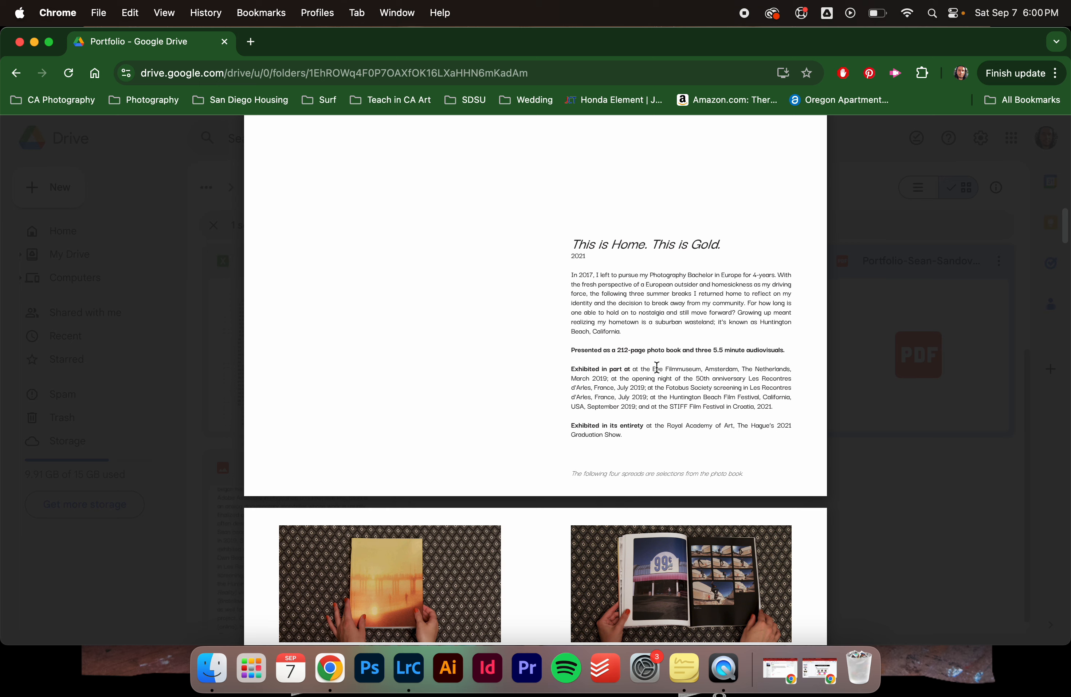
{"action": "scroll", "coordinate": [591, 468], "scroll_direction": "down", "scroll_amount": 4}
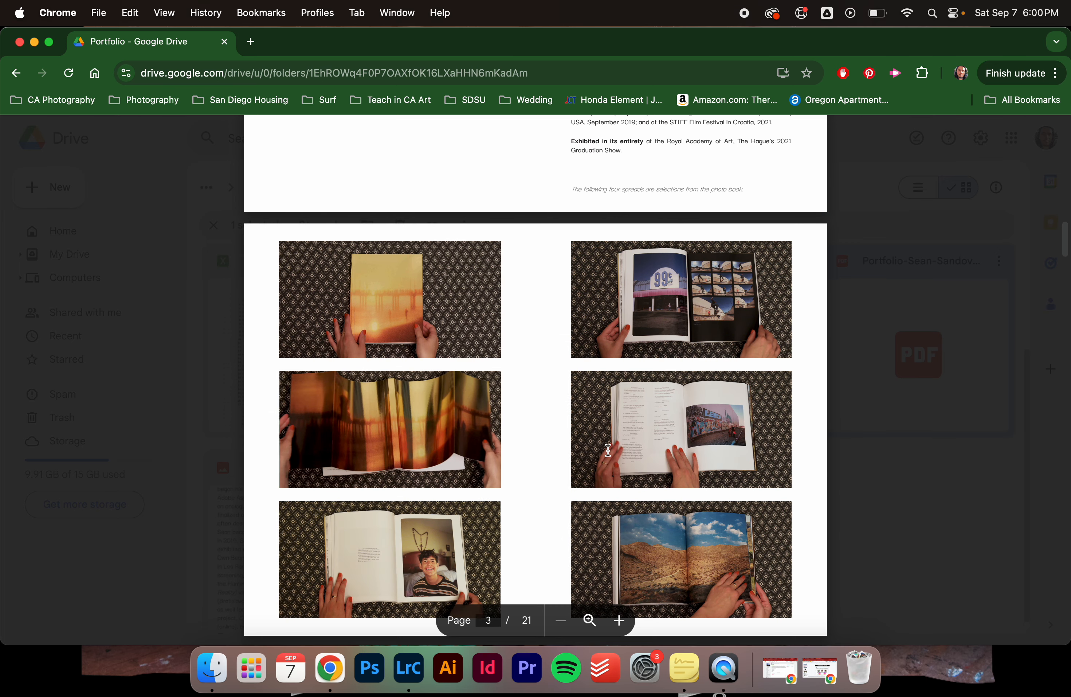
{"action": "scroll", "coordinate": [618, 445], "scroll_direction": "down", "scroll_amount": 14}
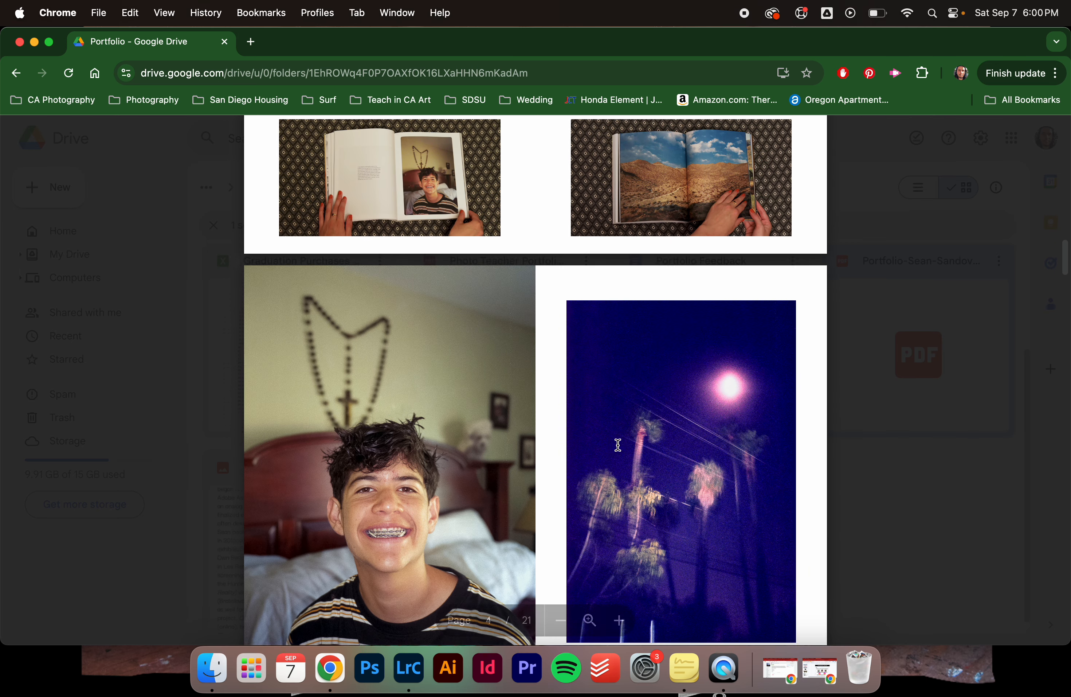
{"action": "scroll", "coordinate": [470, 382], "scroll_direction": "down", "scroll_amount": 15}
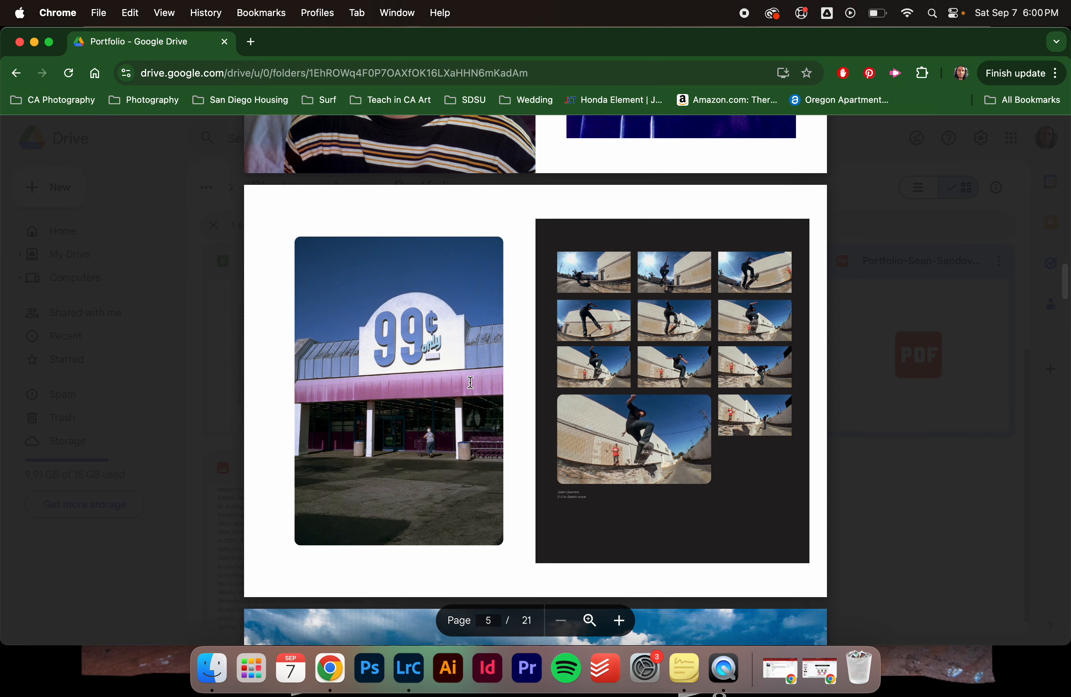
{"action": "scroll", "coordinate": [471, 382], "scroll_direction": "down", "scroll_amount": 13}
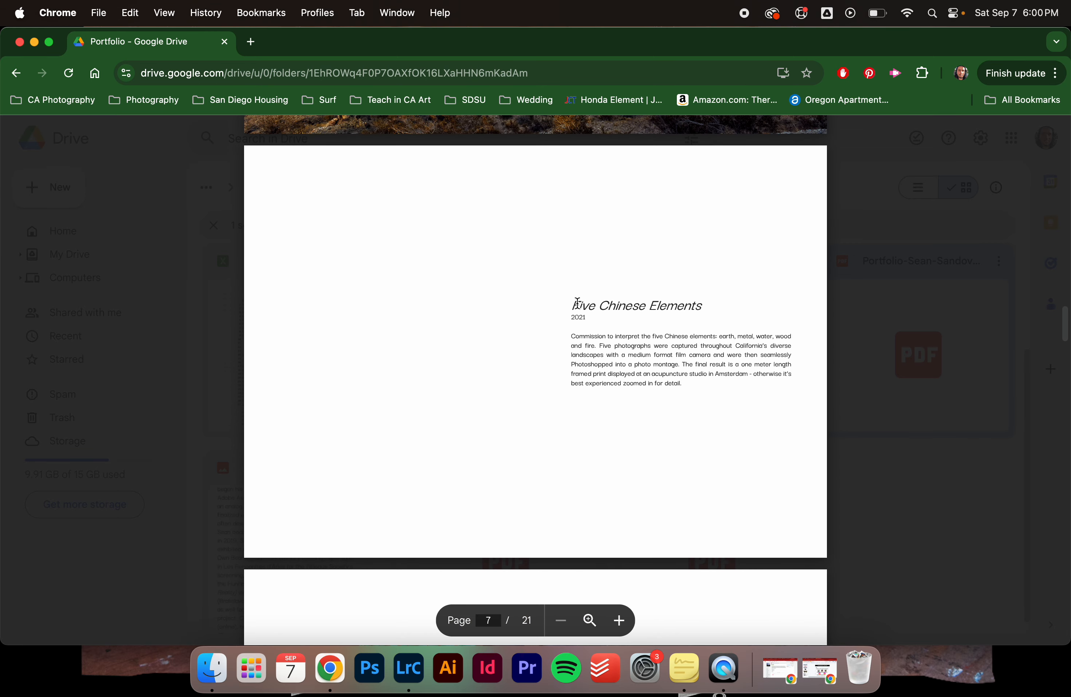
{"action": "left_click_drag", "start_coordinate": [578, 302], "coordinate": [703, 306]}
{"action": "left_click", "coordinate": [577, 319]}
{"action": "left_click_drag", "start_coordinate": [572, 335], "coordinate": [648, 363]}
{"action": "scroll", "coordinate": [647, 364], "scroll_direction": "down", "scroll_amount": 7}
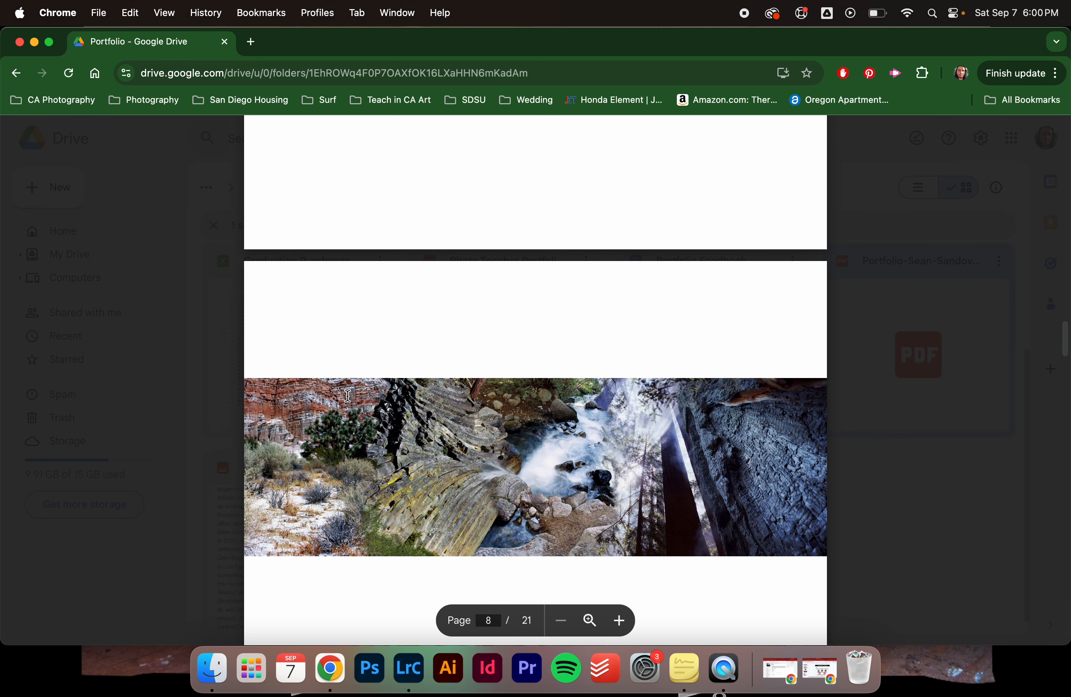
{"action": "scroll", "coordinate": [639, 435], "scroll_direction": "down", "scroll_amount": 5}
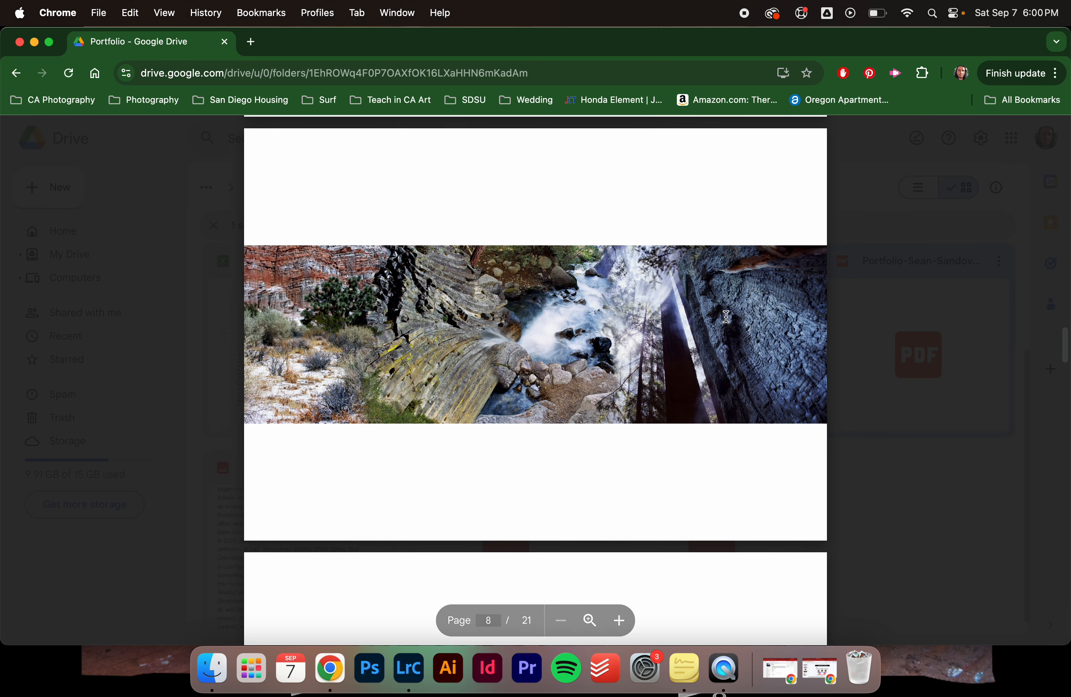
- Look through the portfolio pages after the montage, from the Cold Water film strips to the DBRIS shoe advertisement on page 19
{"action": "scroll", "coordinate": [596, 354], "scroll_direction": "down", "scroll_amount": 20}
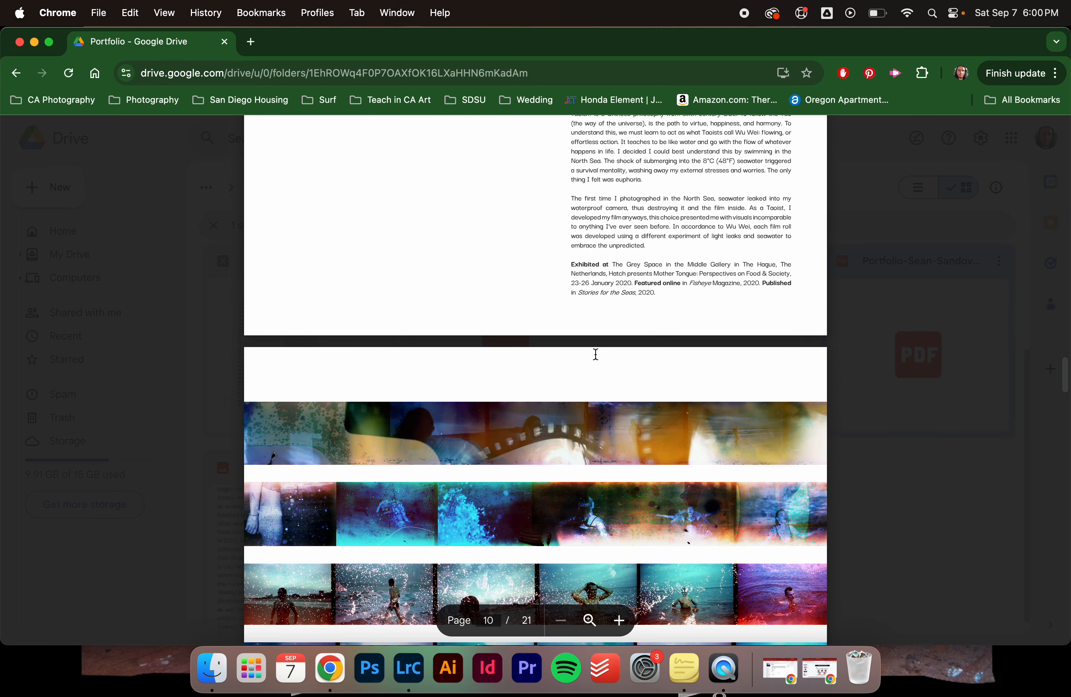
{"action": "scroll", "coordinate": [595, 354], "scroll_direction": "down", "scroll_amount": 20}
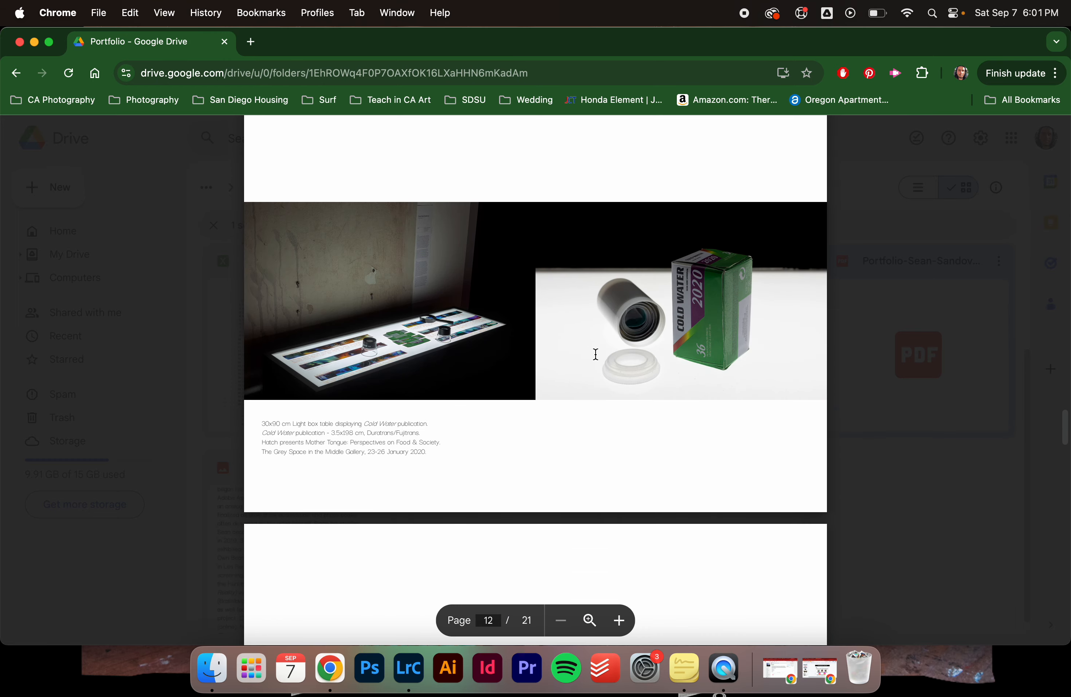
{"action": "scroll", "coordinate": [595, 354], "scroll_direction": "down", "scroll_amount": 20}
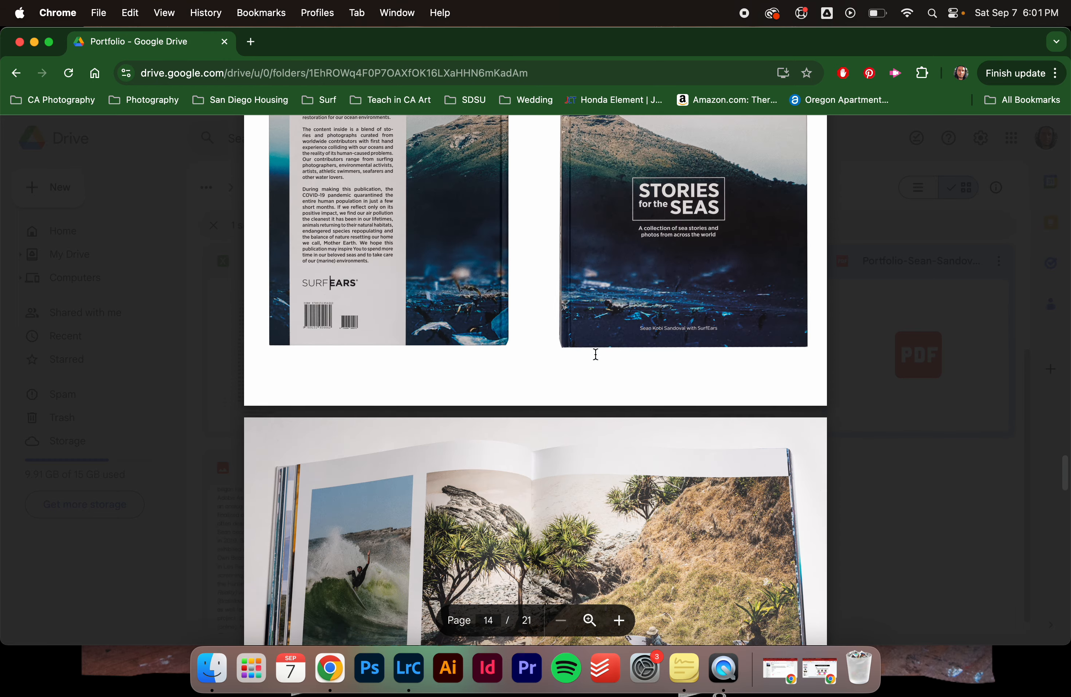
{"action": "scroll", "coordinate": [595, 353], "scroll_direction": "down", "scroll_amount": 15}
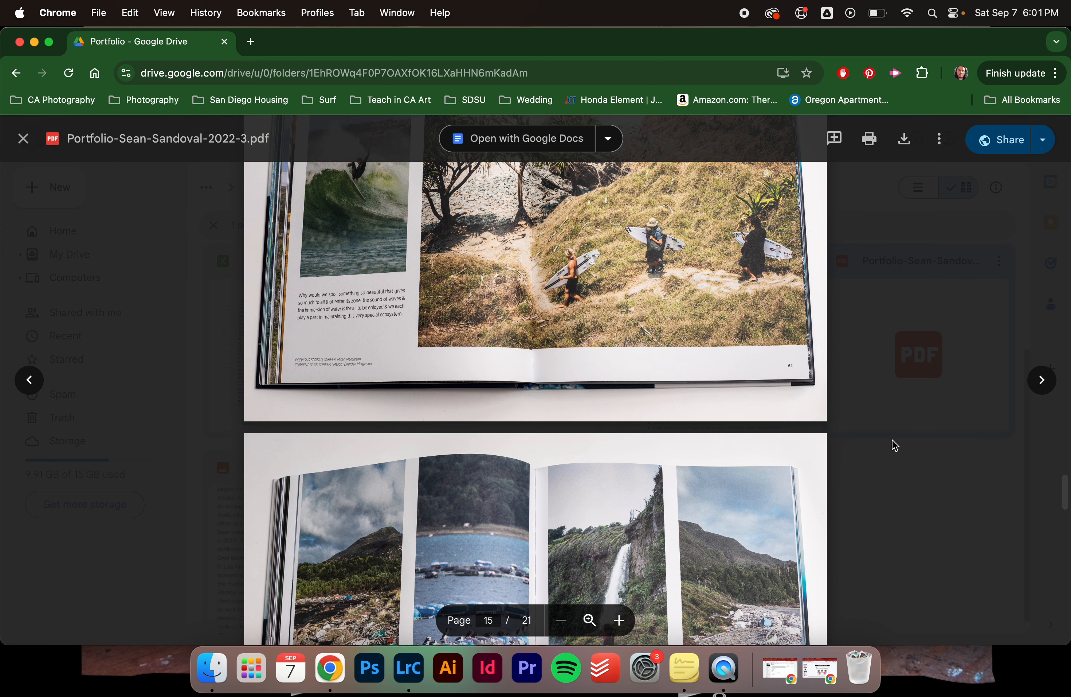
{"action": "scroll", "coordinate": [844, 502], "scroll_direction": "down", "scroll_amount": 10}
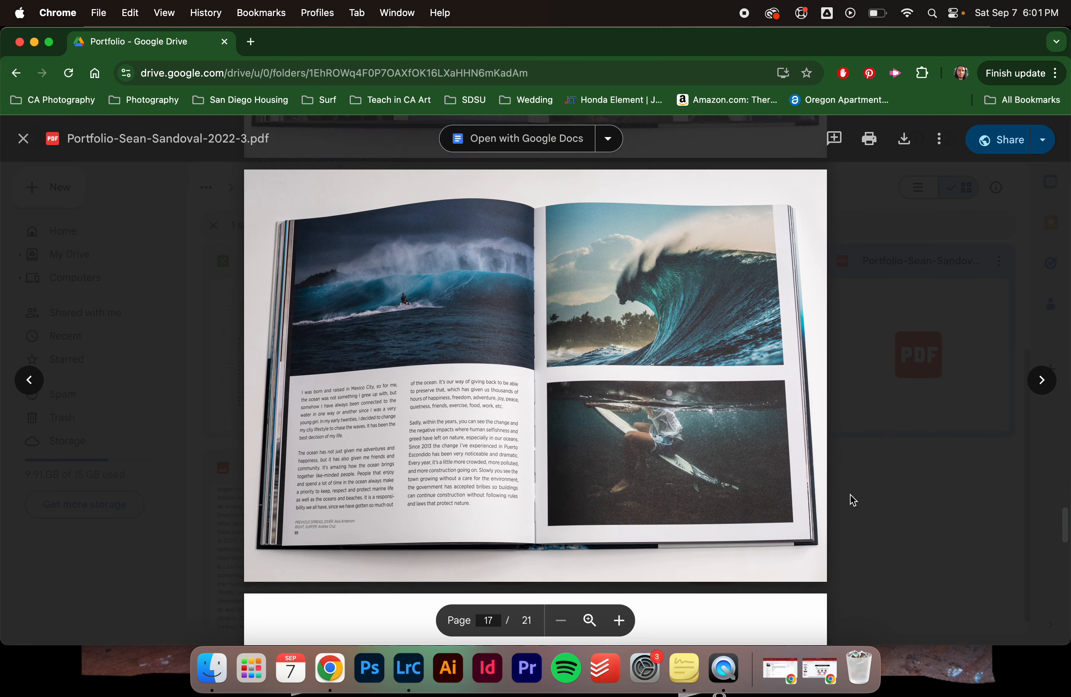
{"action": "scroll", "coordinate": [852, 500], "scroll_direction": "down", "scroll_amount": 10}
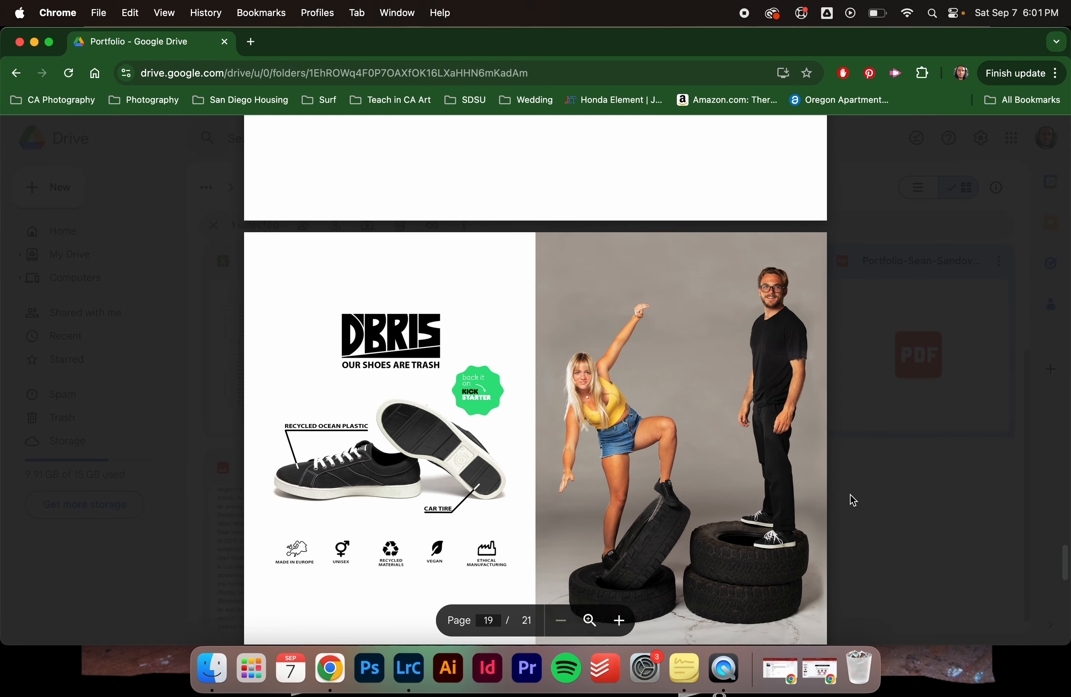
{"action": "scroll", "coordinate": [852, 500], "scroll_direction": "down", "scroll_amount": 3}
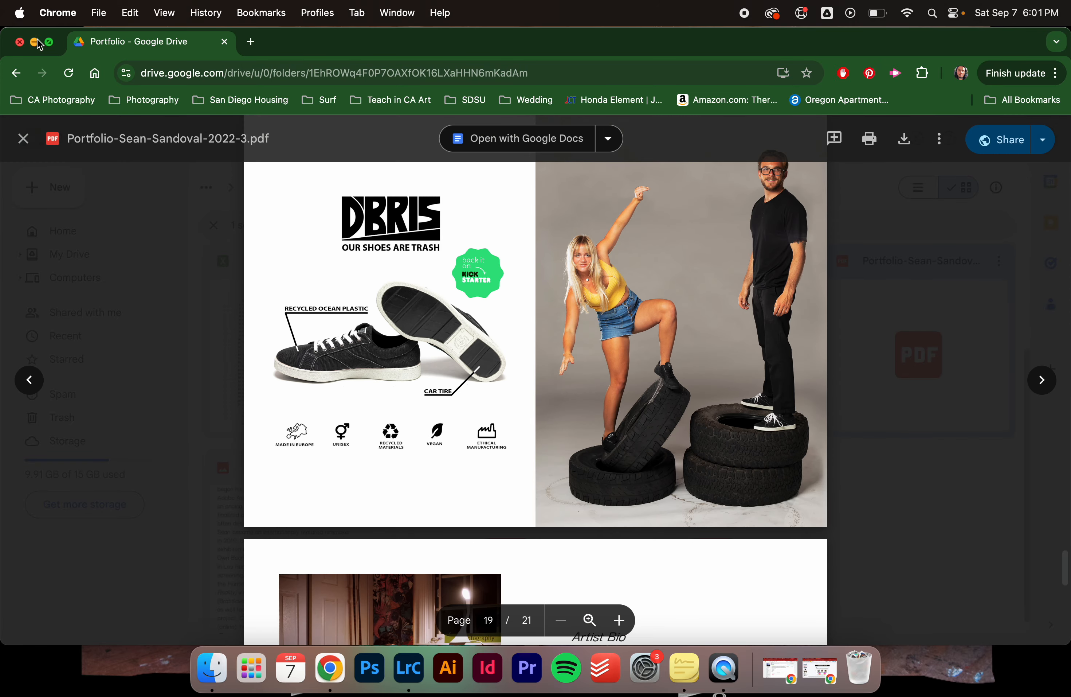
- Minimize the browser window, switch to Lightroom Classic and show the selected rocky stream photo from the 2020 folder in Loupe view
{"action": "left_click", "coordinate": [35, 41]}
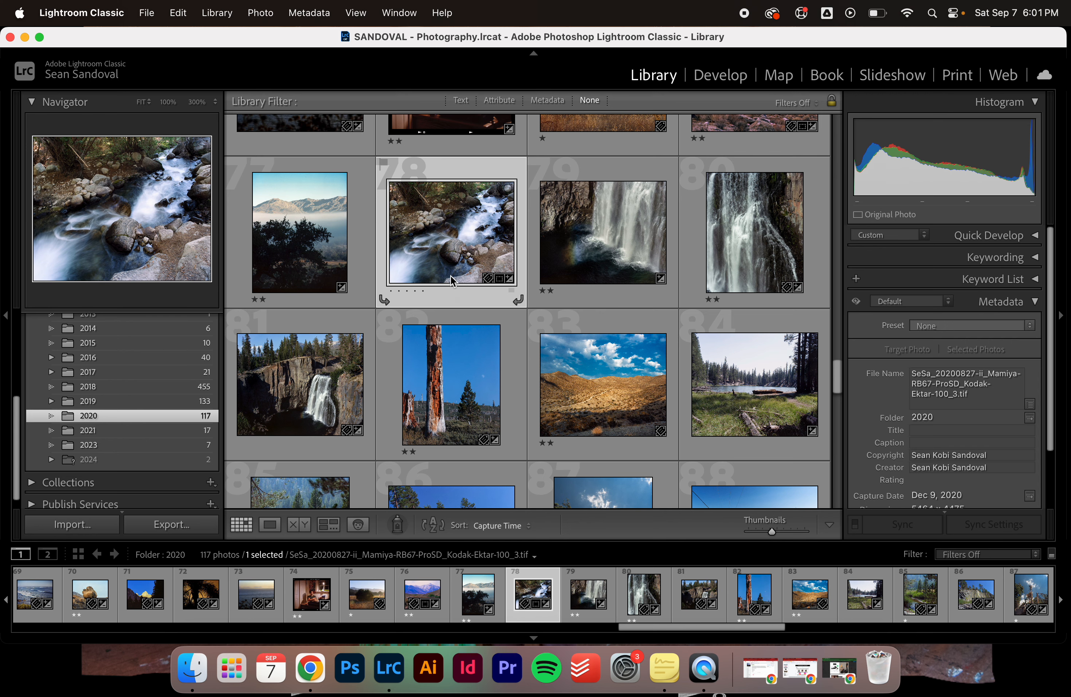
{"action": "key", "text": "e"}
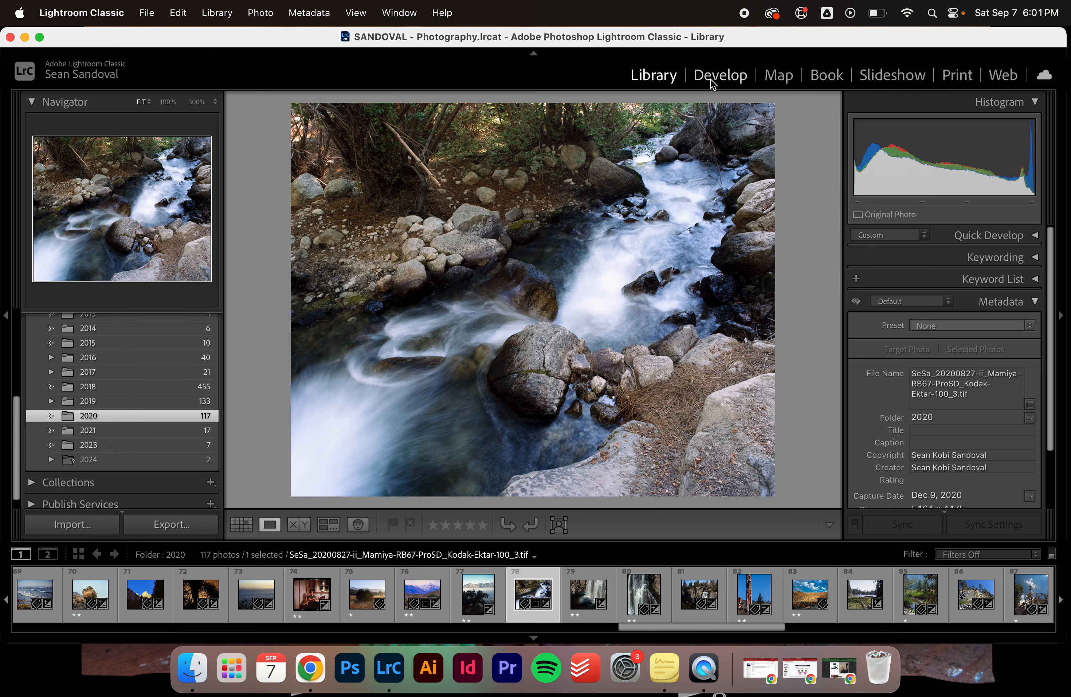
- Look over the stream photo's Basic adjustments in the Develop module, and return to the Library module
{"action": "key", "text": "d"}
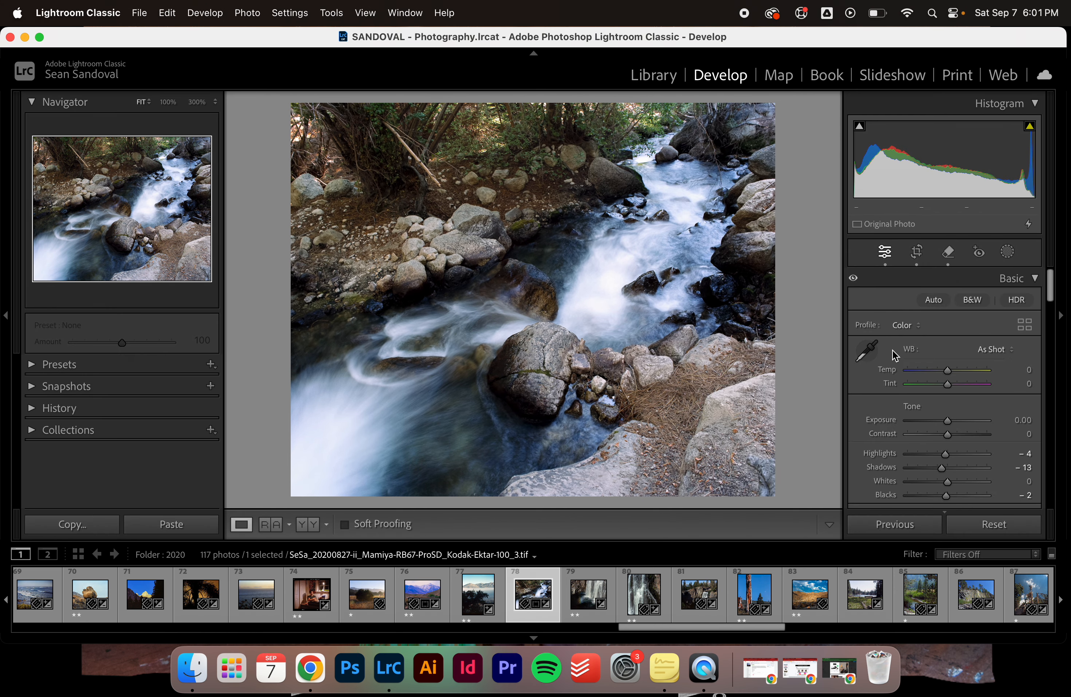
{"action": "scroll", "coordinate": [923, 411], "scroll_direction": "down", "scroll_amount": 5}
{"action": "scroll", "coordinate": [923, 411], "scroll_direction": "up", "scroll_amount": 5}
{"action": "left_click", "coordinate": [655, 75]}
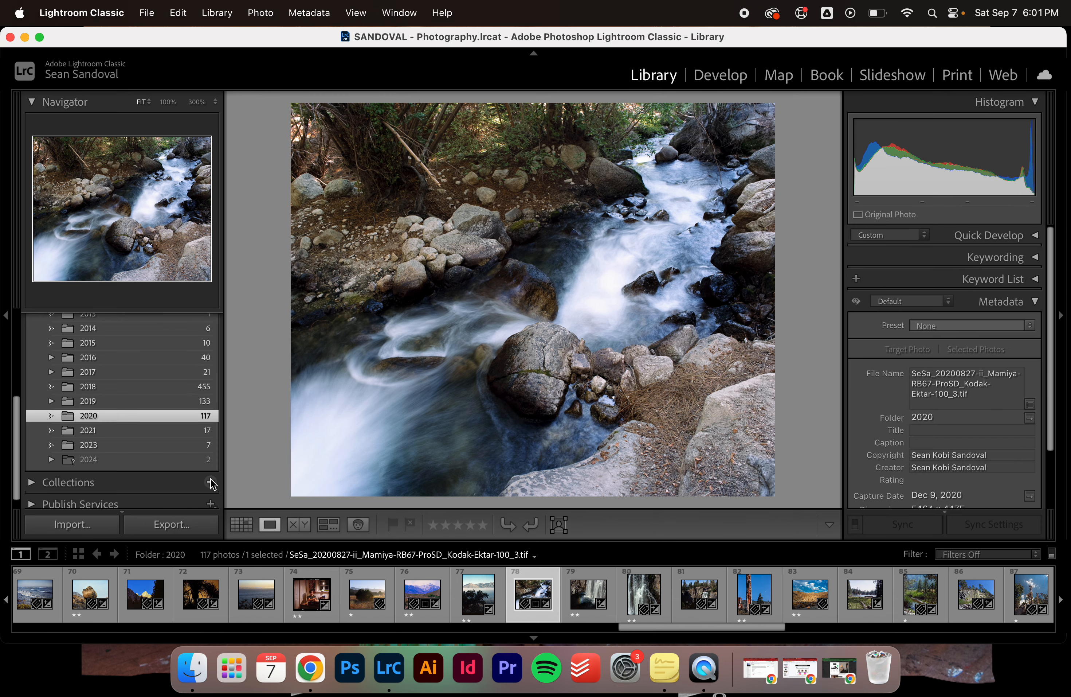
- Show the 2020 folder in Grid view and select photos 78 through 83 together with photos 88, 90 and 91
{"action": "key", "text": "g"}
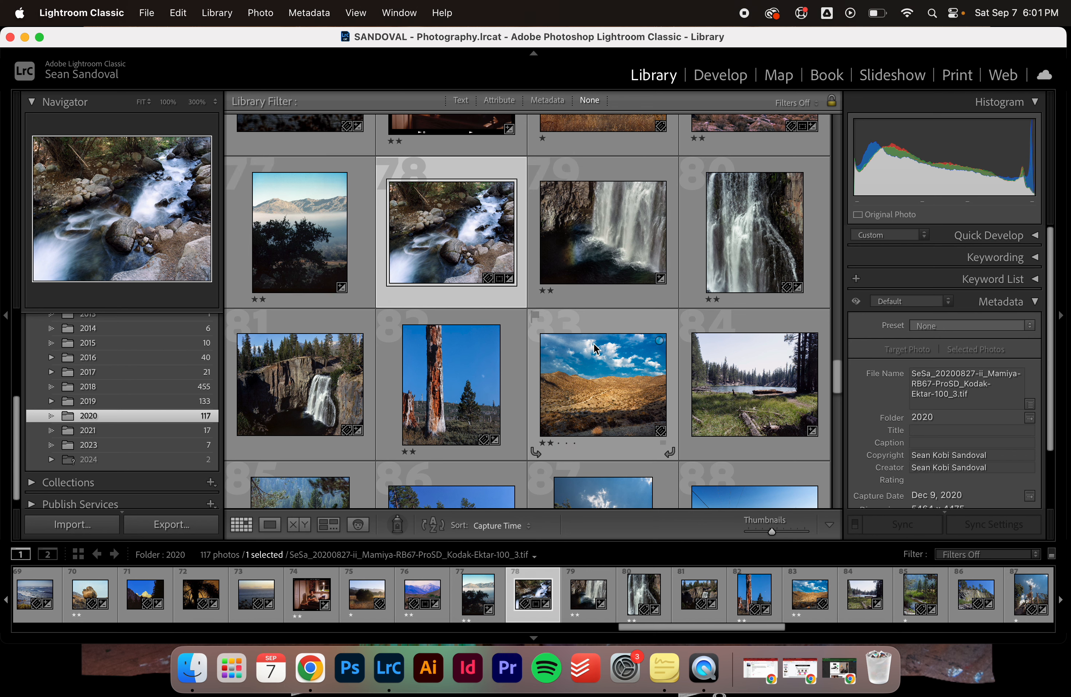
{"action": "left_click", "coordinate": [601, 386], "text": "shift"}
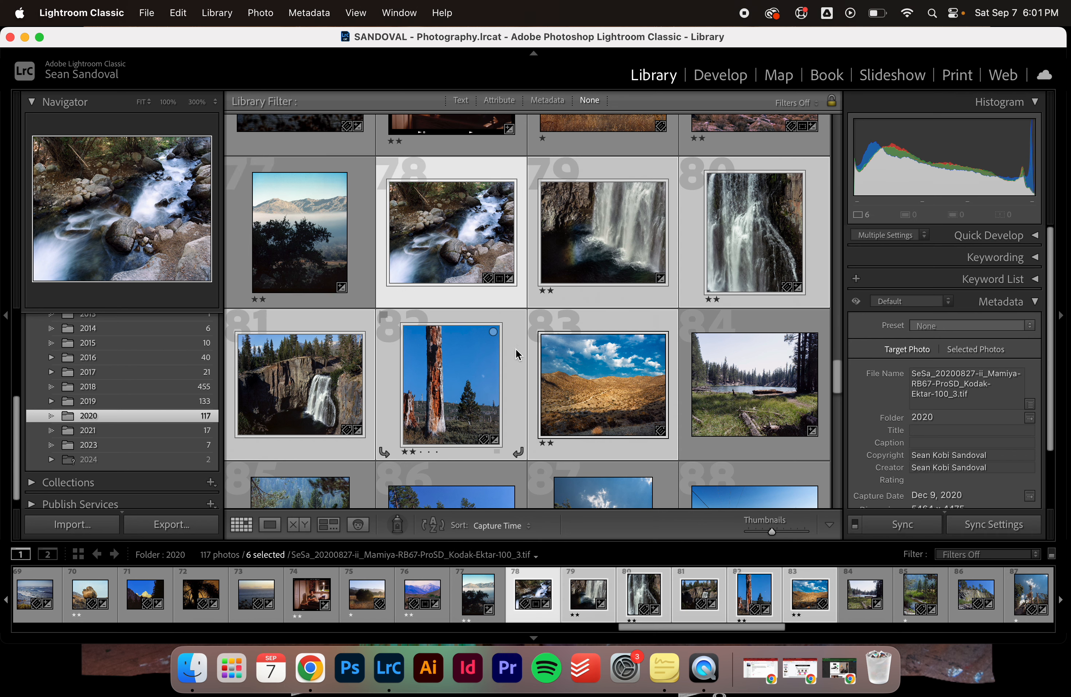
{"action": "scroll", "coordinate": [531, 383], "scroll_direction": "down", "scroll_amount": 3}
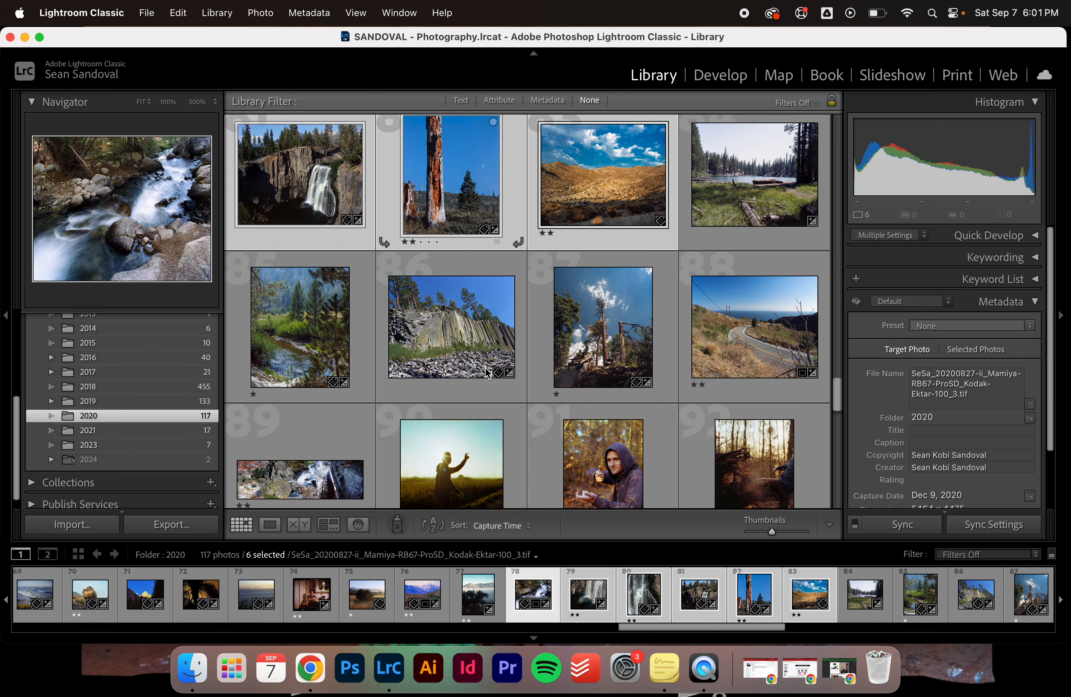
{"action": "scroll", "coordinate": [485, 372], "scroll_direction": "down", "scroll_amount": 3}
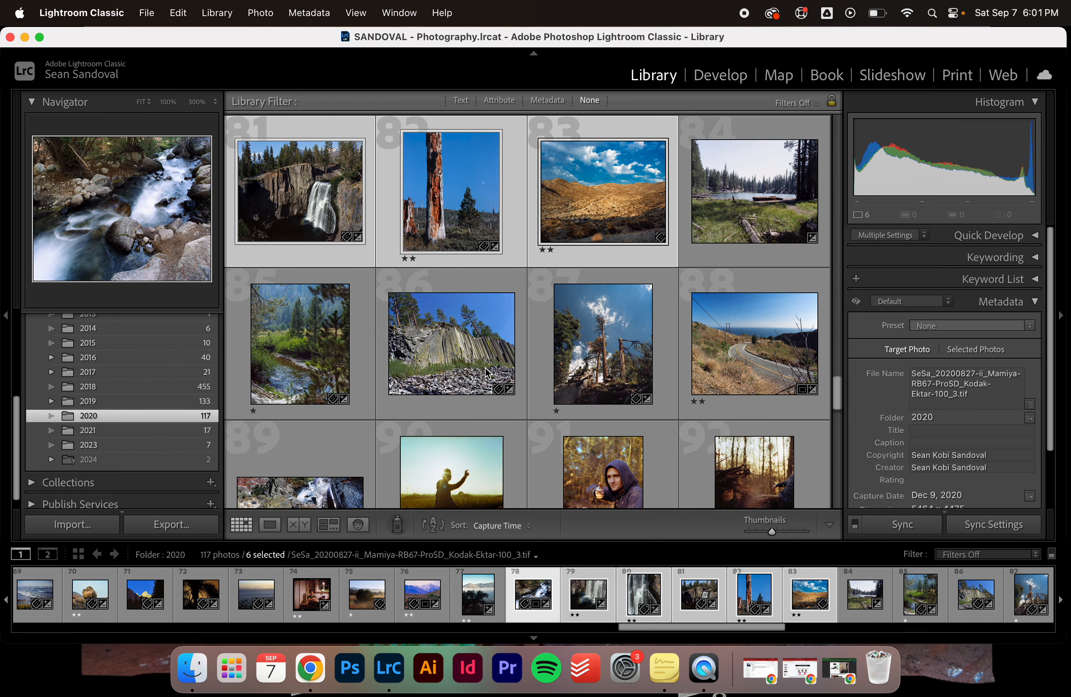
{"action": "left_click", "coordinate": [468, 399], "text": "super"}
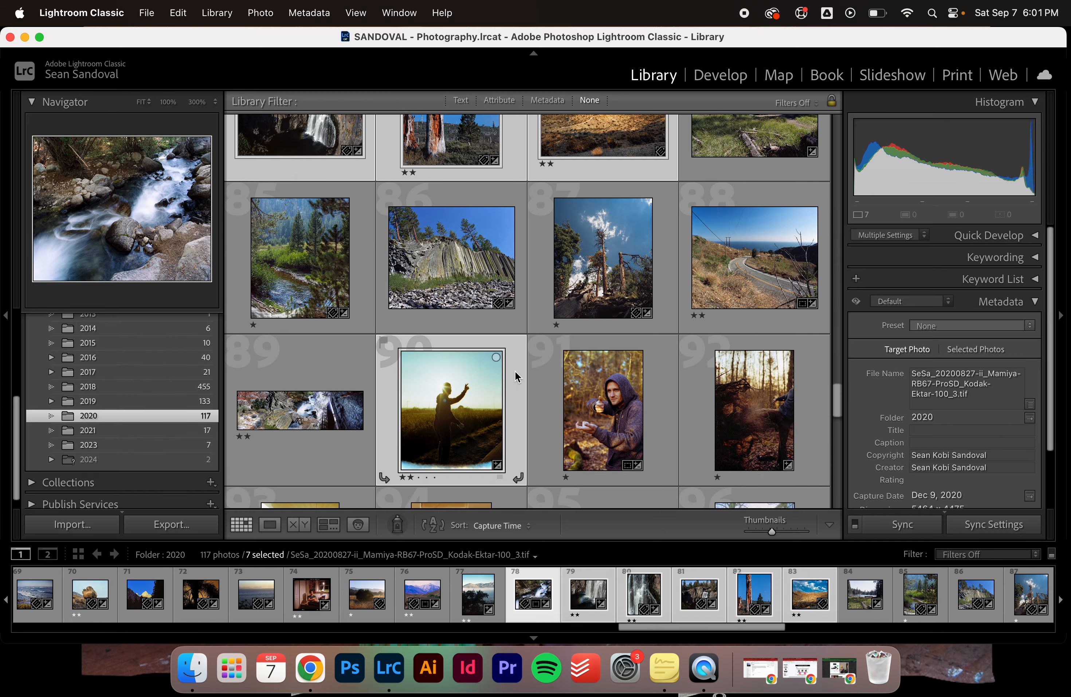
{"action": "scroll", "coordinate": [517, 377], "scroll_direction": "up", "scroll_amount": 3}
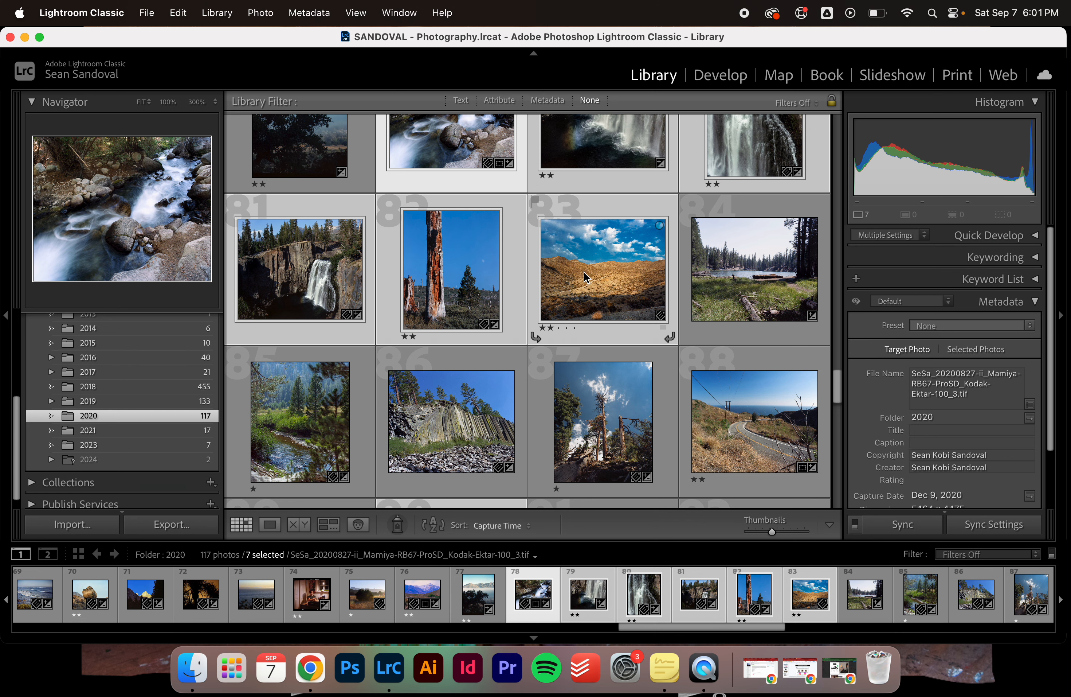
{"action": "scroll", "coordinate": [585, 277], "scroll_direction": "down", "scroll_amount": 3}
{"action": "left_click", "coordinate": [776, 265], "text": "super"}
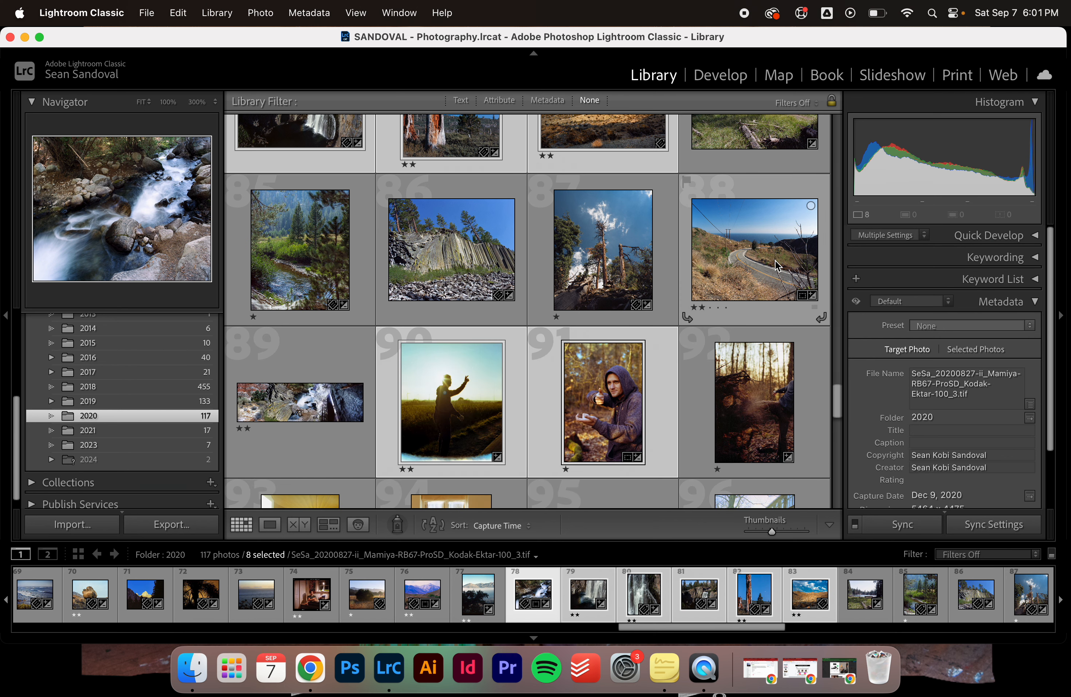
{"action": "left_click", "coordinate": [776, 264], "text": "super"}
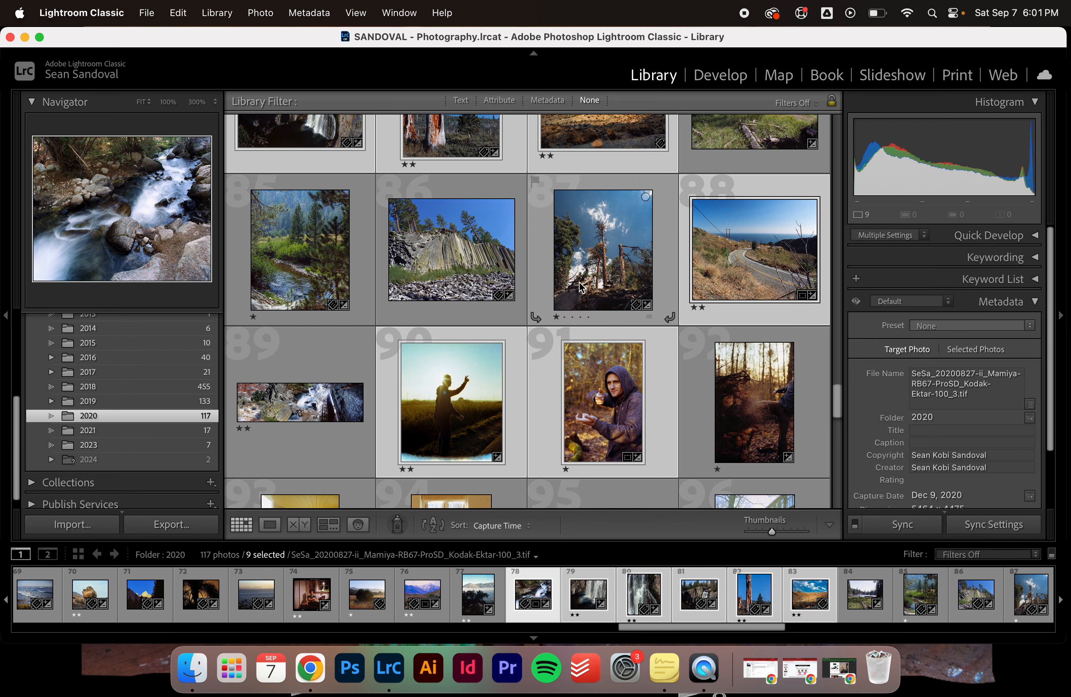
- Start exporting the selected photos and create a new folder named First InDesign Project inside Documents for the export location
{"action": "left_click", "coordinate": [170, 525]}
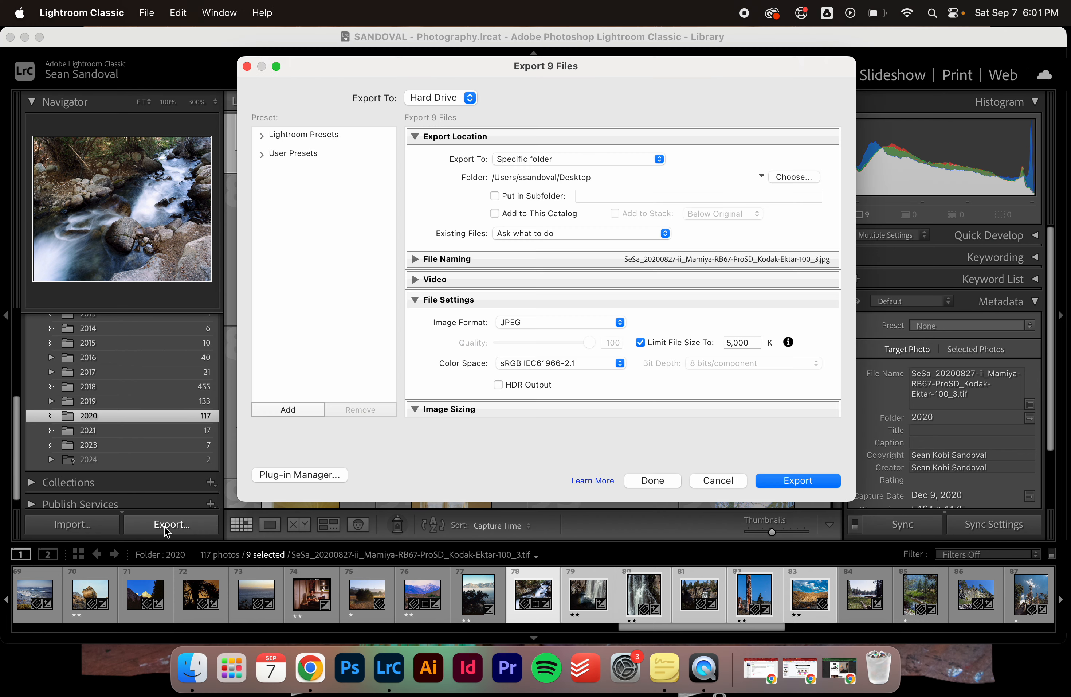
{"action": "left_click", "coordinate": [792, 177]}
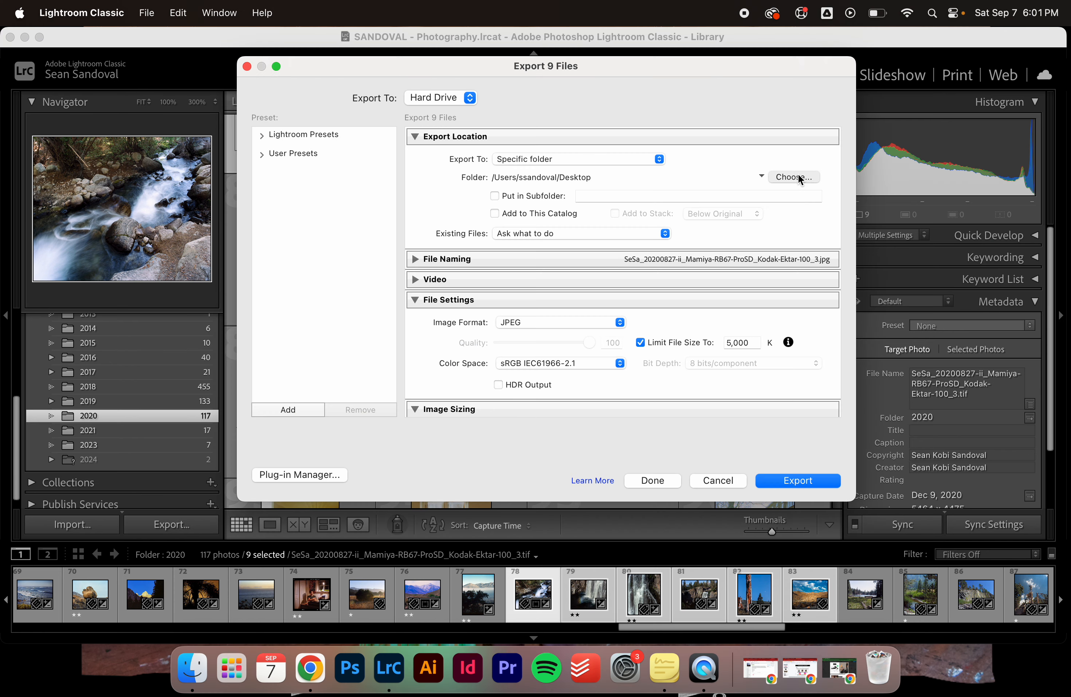
{"action": "left_click", "coordinate": [299, 189]}
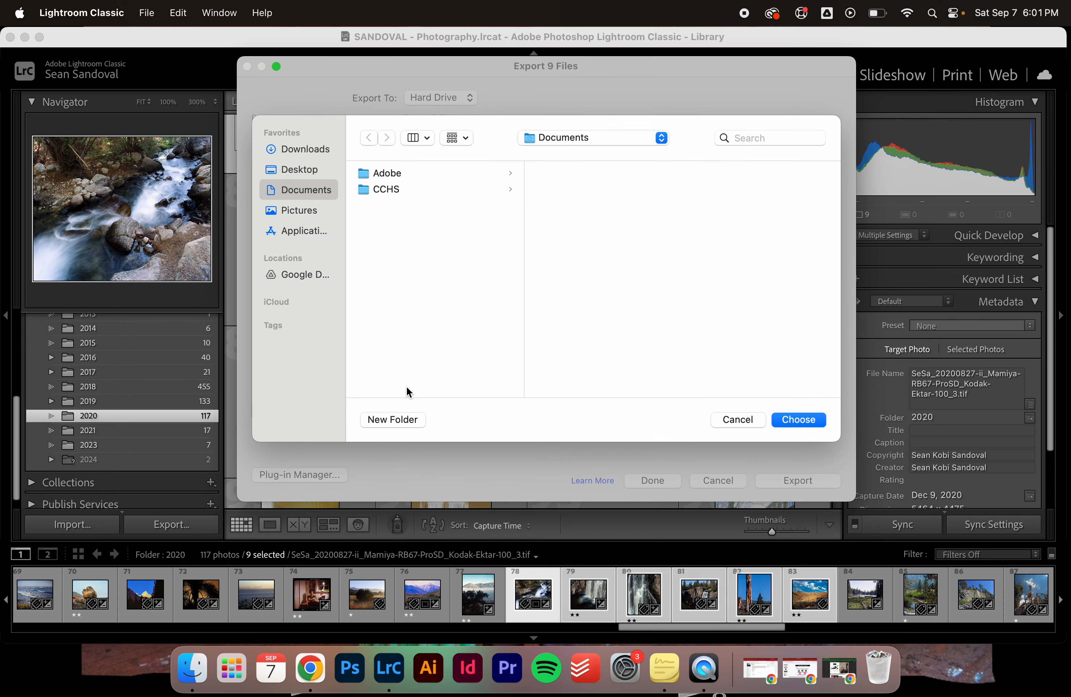
{"action": "left_click", "coordinate": [397, 423]}
{"action": "type", "text": "First "}
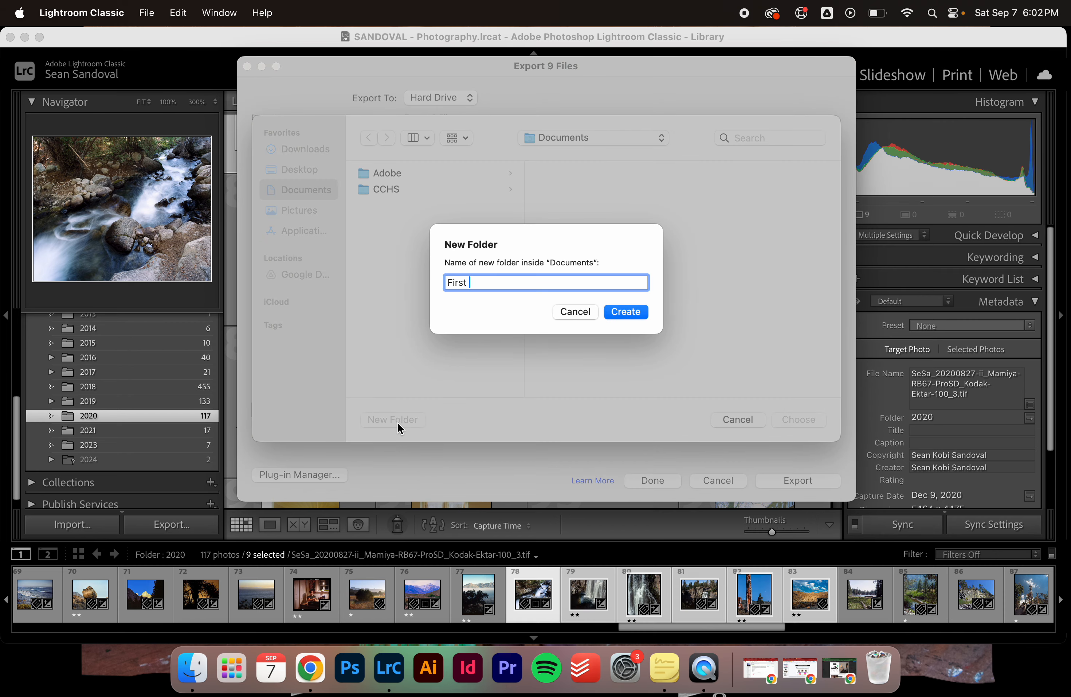
{"action": "type", "text": "InDesign Project"}
{"action": "key", "text": "Return"}
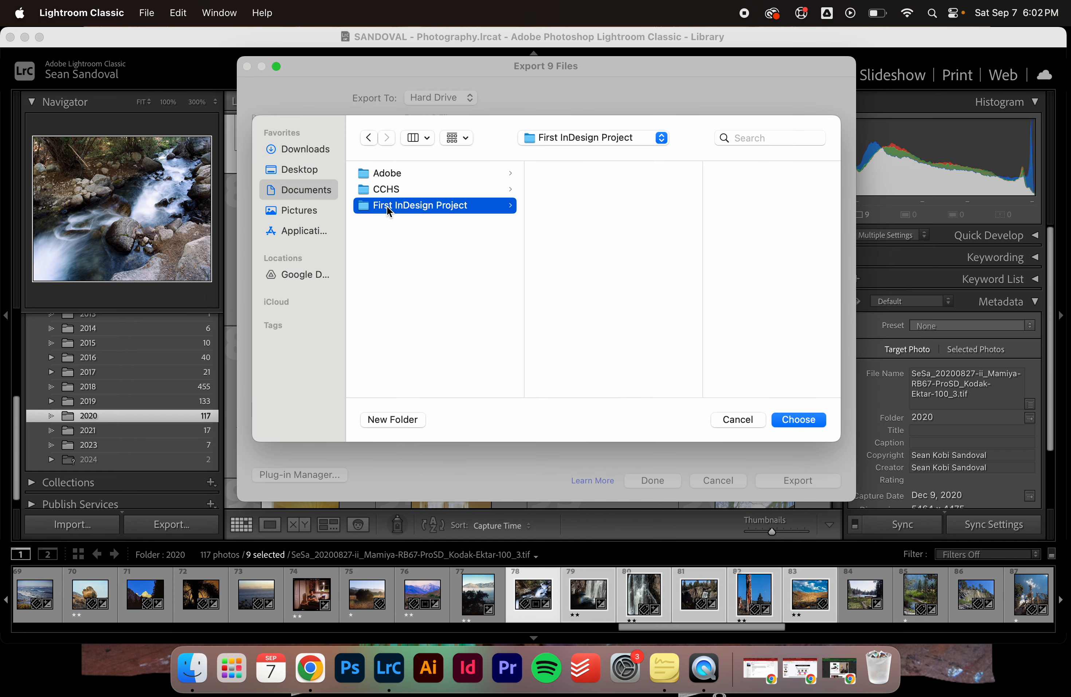
- Create a Content subfolder inside First InDesign Project and choose it as the export folder
{"action": "left_click", "coordinate": [373, 420]}
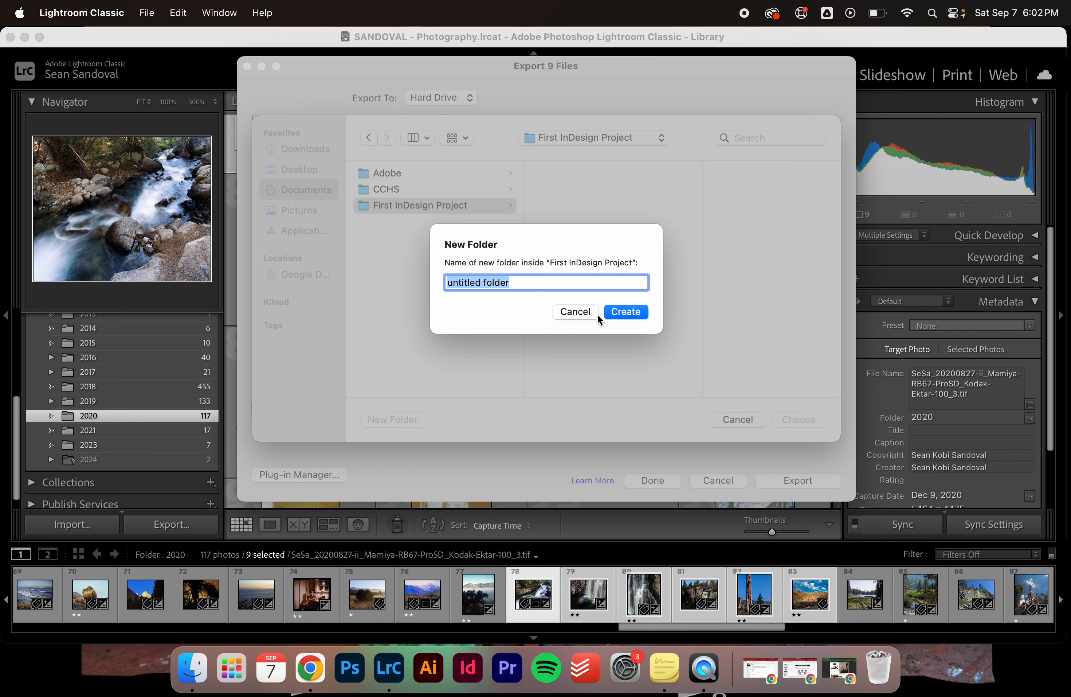
{"action": "type", "text": "Content"}
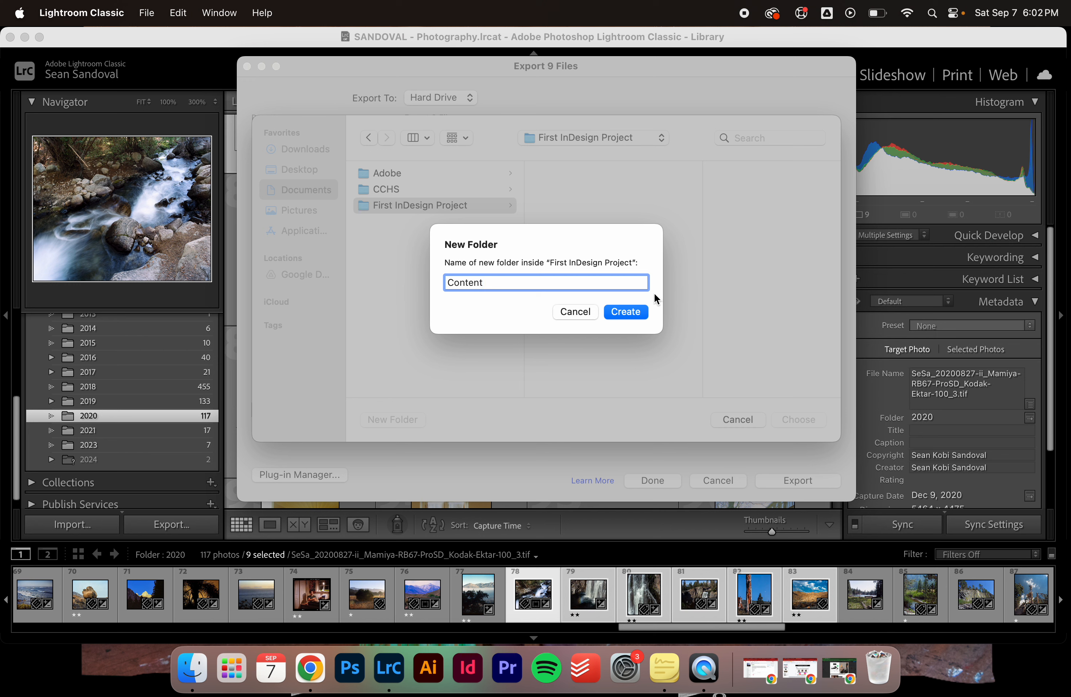
{"action": "left_click", "coordinate": [638, 313]}
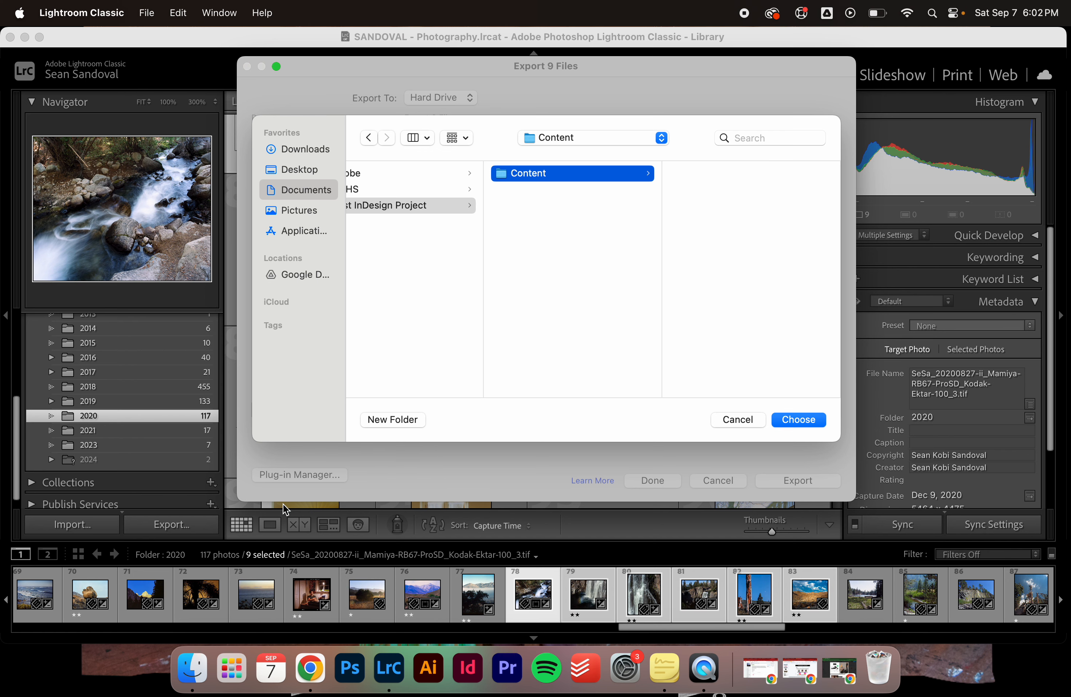
{"action": "left_click", "coordinate": [791, 425]}
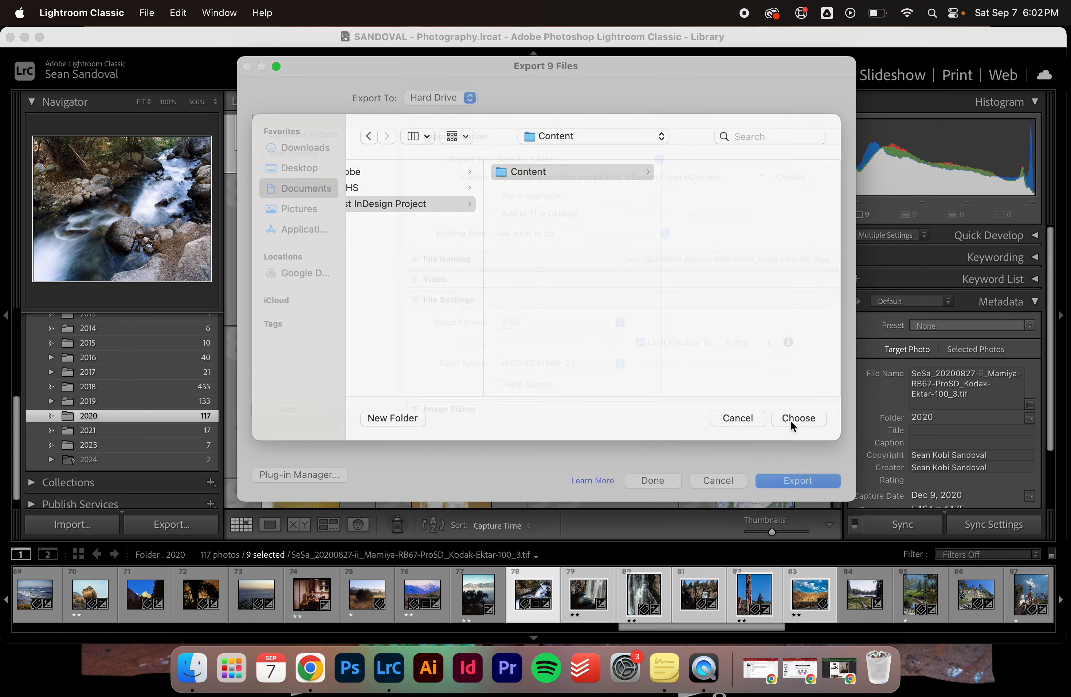
{"action": "left_click", "coordinate": [201, 668]}
{"action": "left_click", "coordinate": [452, 435]}
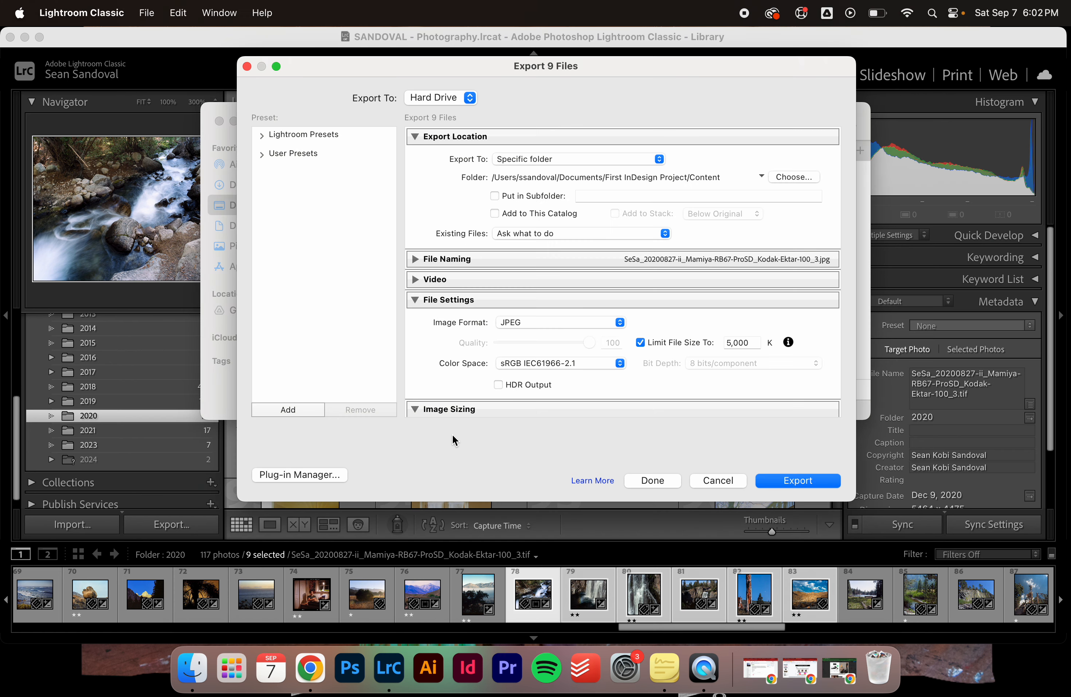
- Keep JPEG as the export image format and turn off the file size limit
{"action": "scroll", "coordinate": [575, 265], "scroll_direction": "down", "scroll_amount": 2}
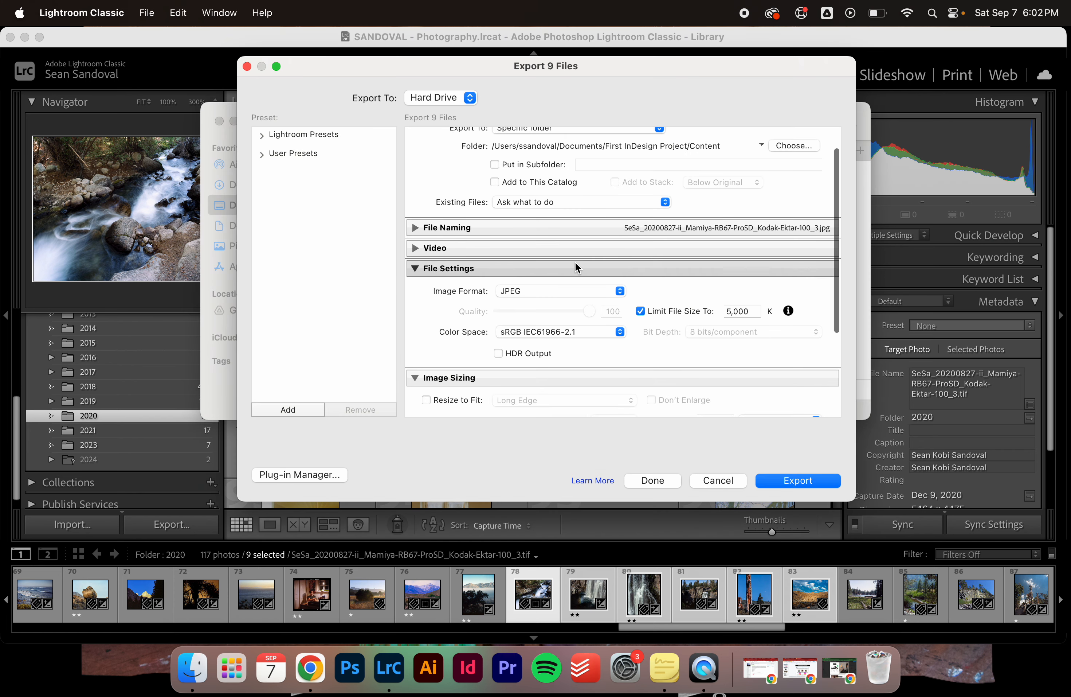
{"action": "left_click", "coordinate": [562, 292]}
{"action": "left_click", "coordinate": [562, 292]}
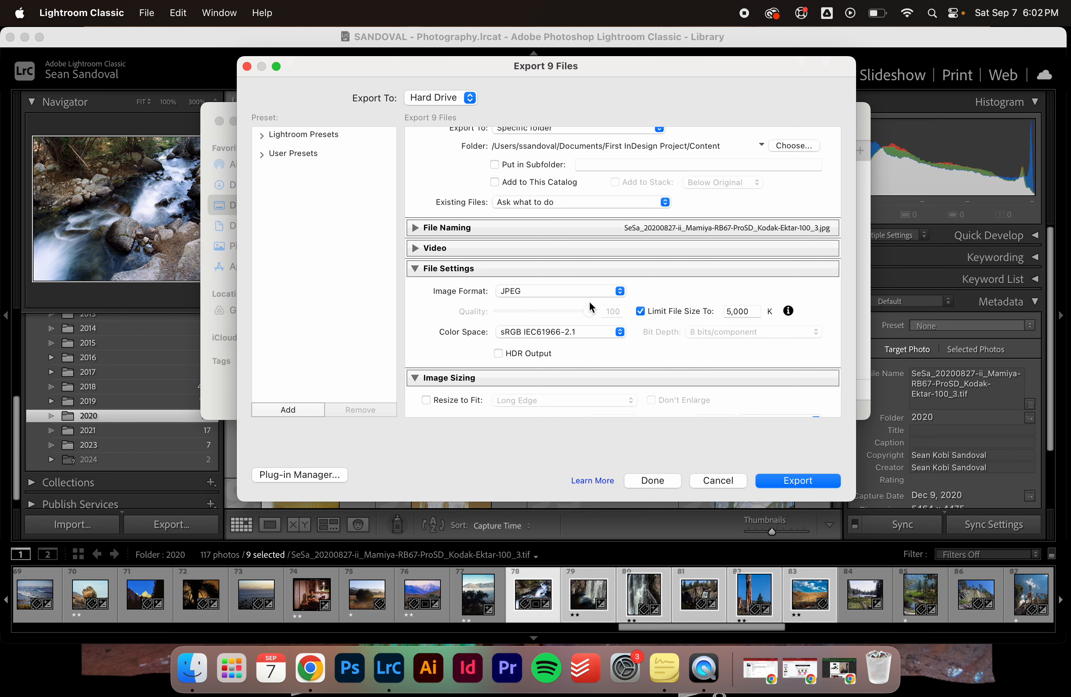
{"action": "left_click", "coordinate": [662, 311]}
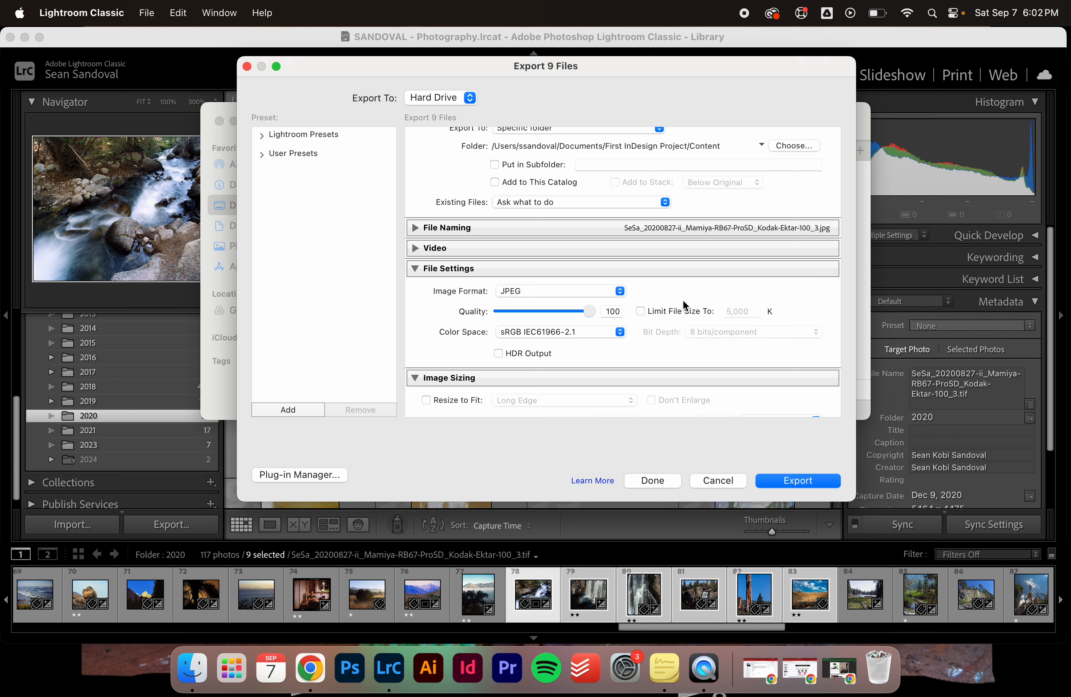
- Set the export resolution to 300 pixels per inch
{"action": "scroll", "coordinate": [671, 295], "scroll_direction": "down", "scroll_amount": 4}
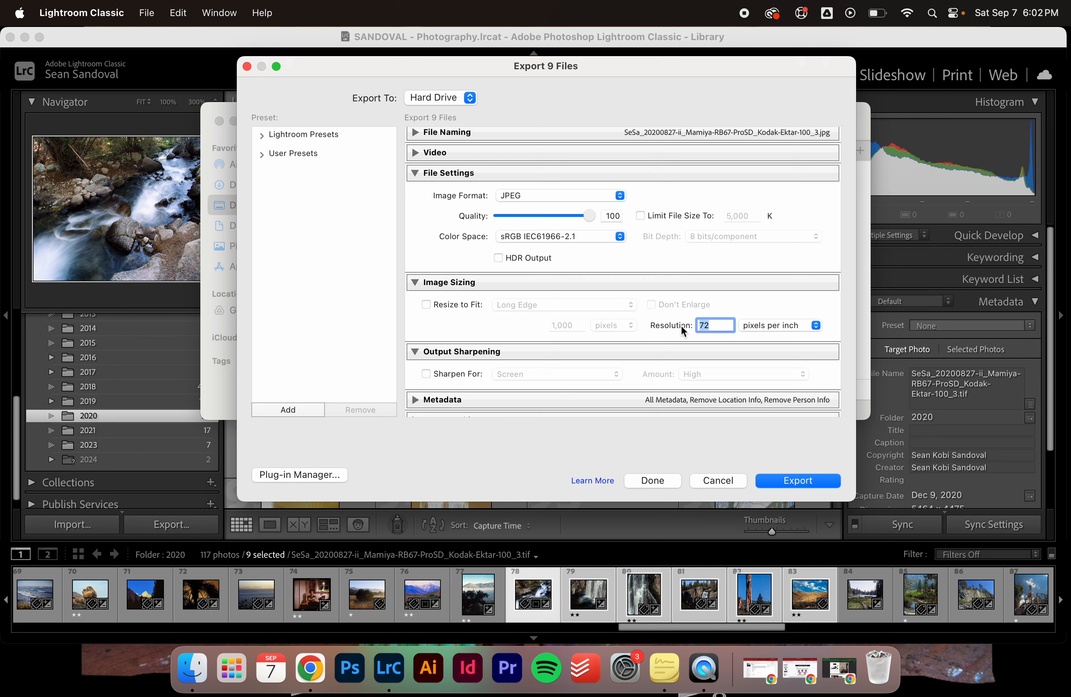
{"action": "type", "text": "300"}
{"action": "left_click", "coordinate": [740, 300]}
{"action": "left_click_drag", "start_coordinate": [721, 322], "coordinate": [681, 319]}
{"action": "left_click", "coordinate": [467, 319]}
- Turn on output sharpening for the export and set it to Glossy Paper
{"action": "scroll", "coordinate": [575, 306], "scroll_direction": "down", "scroll_amount": 2}
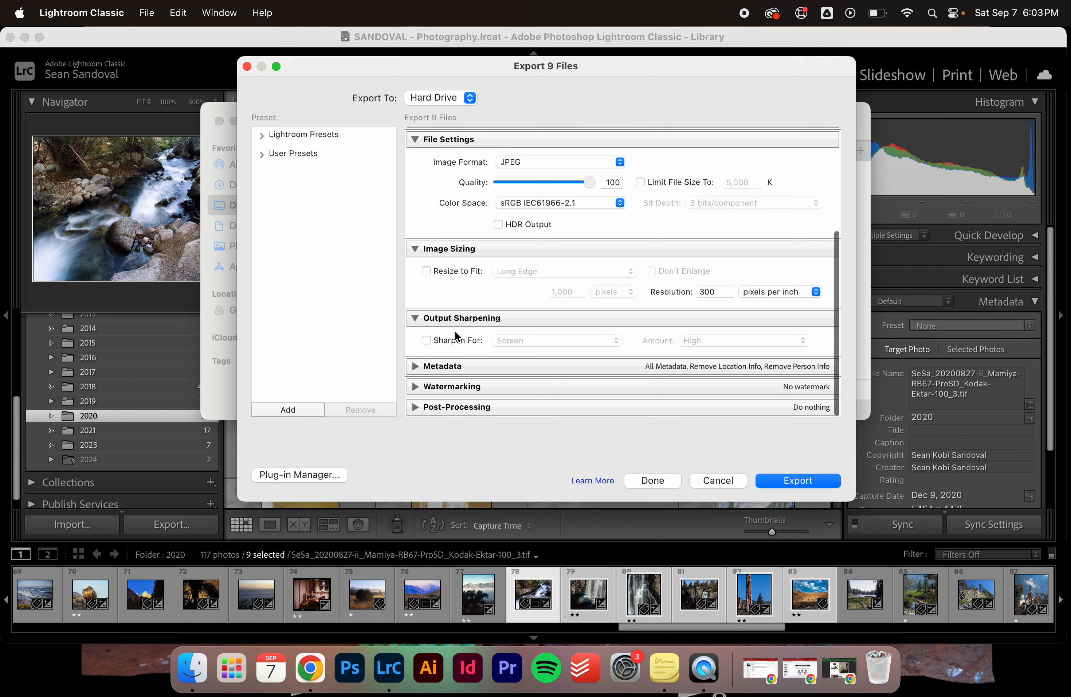
{"action": "left_click", "coordinate": [480, 340]}
{"action": "left_click", "coordinate": [548, 340]}
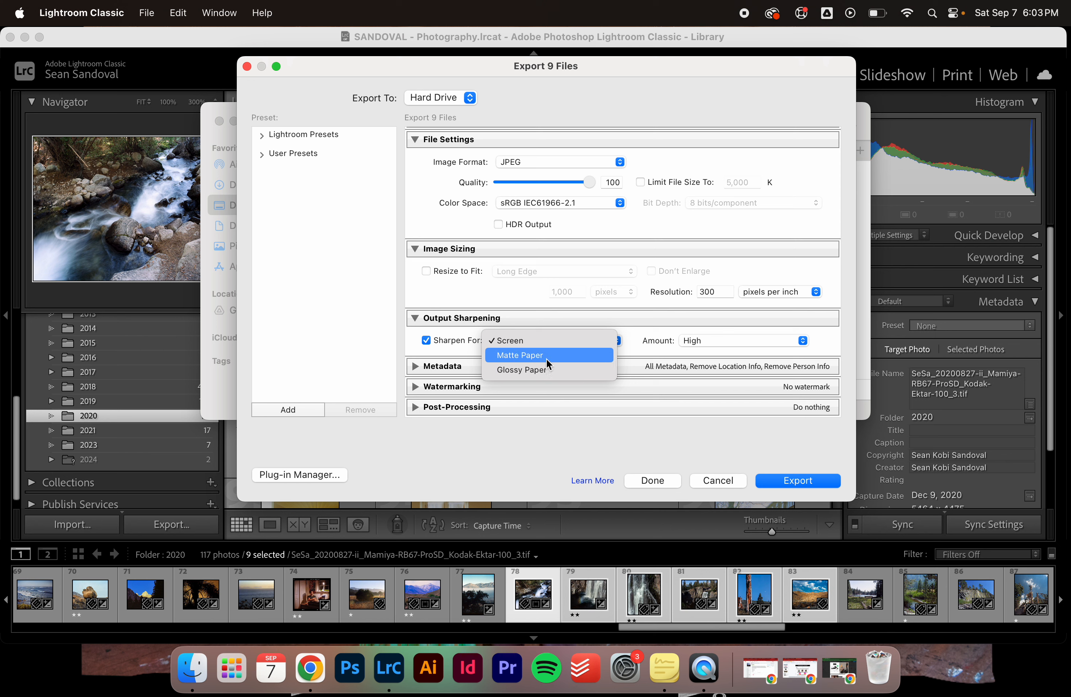
{"action": "left_click", "coordinate": [545, 370]}
{"action": "left_click", "coordinate": [525, 339]}
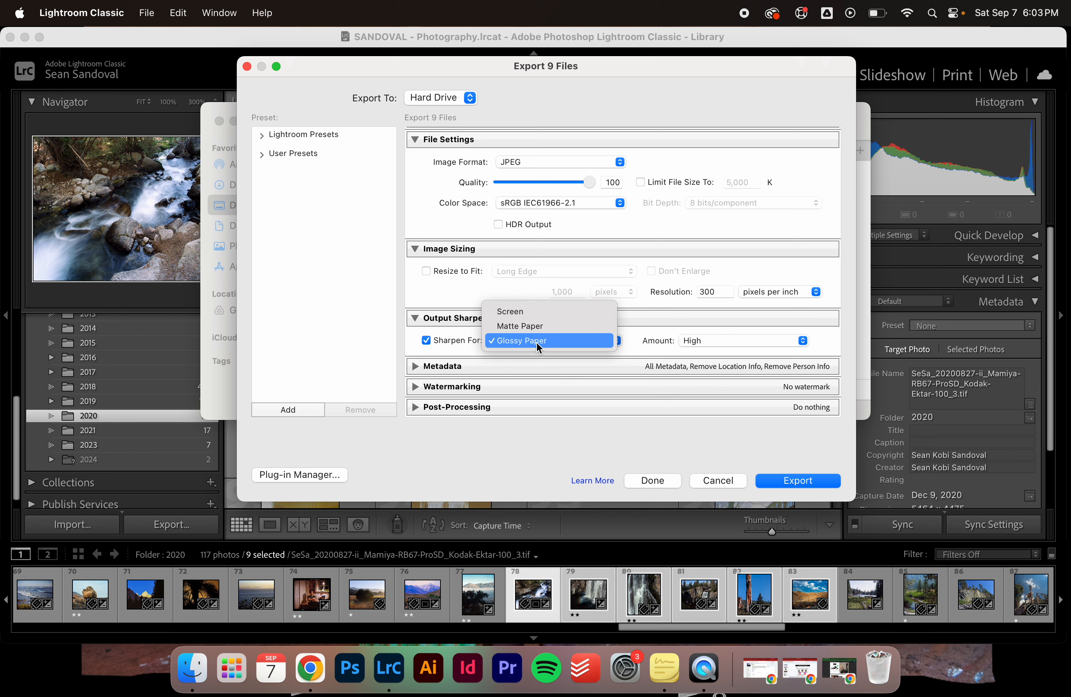
{"action": "left_click", "coordinate": [537, 341]}
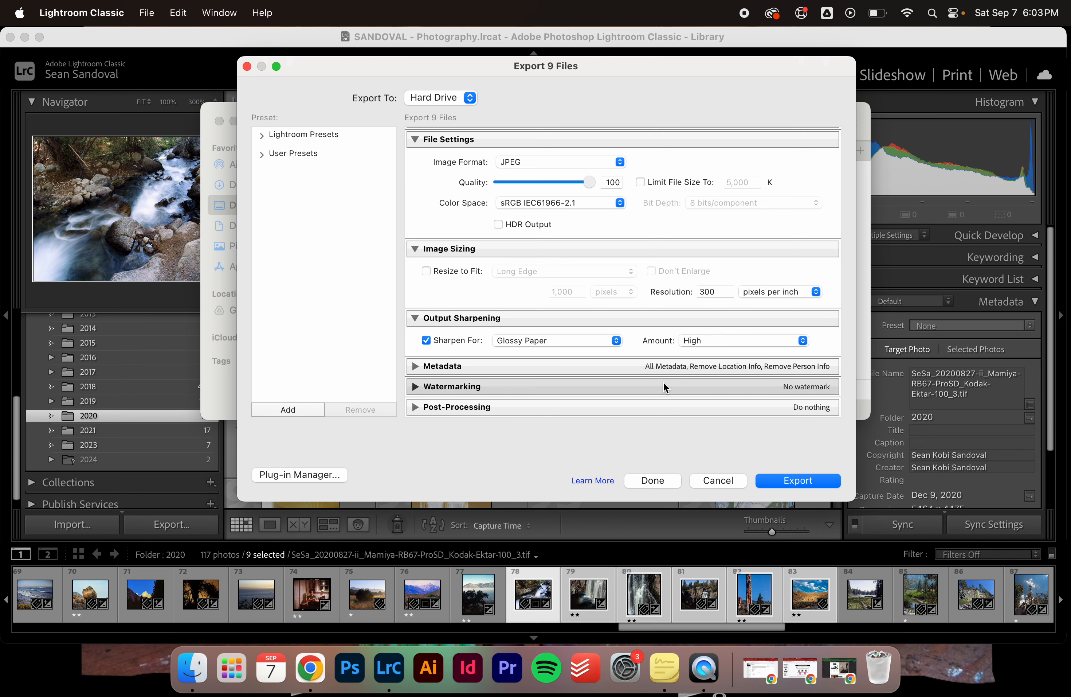
- Check the export settings once more and export the nine selected photos
{"action": "scroll", "coordinate": [635, 365], "scroll_direction": "up", "scroll_amount": 5}
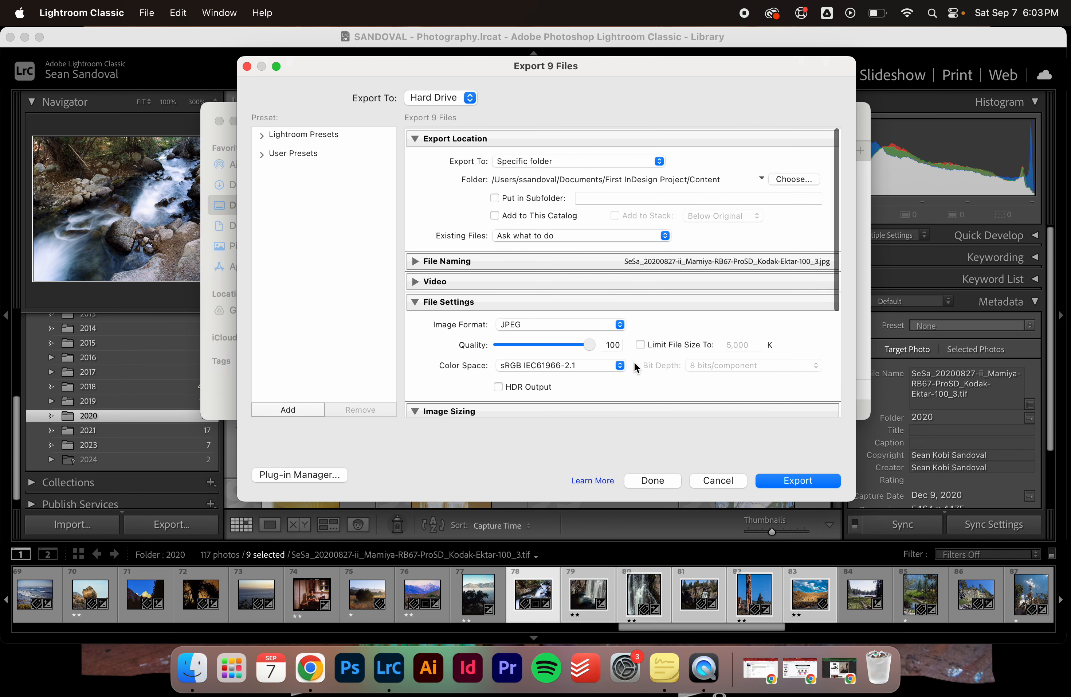
{"action": "scroll", "coordinate": [699, 324], "scroll_direction": "down", "scroll_amount": 5}
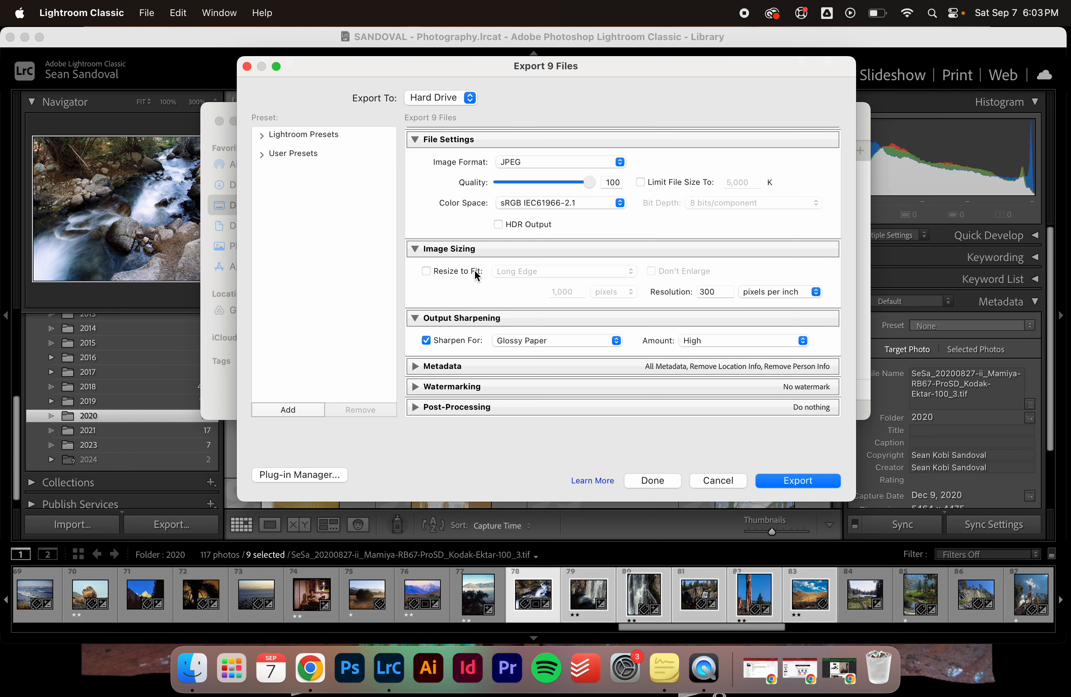
{"action": "left_click", "coordinate": [809, 479]}
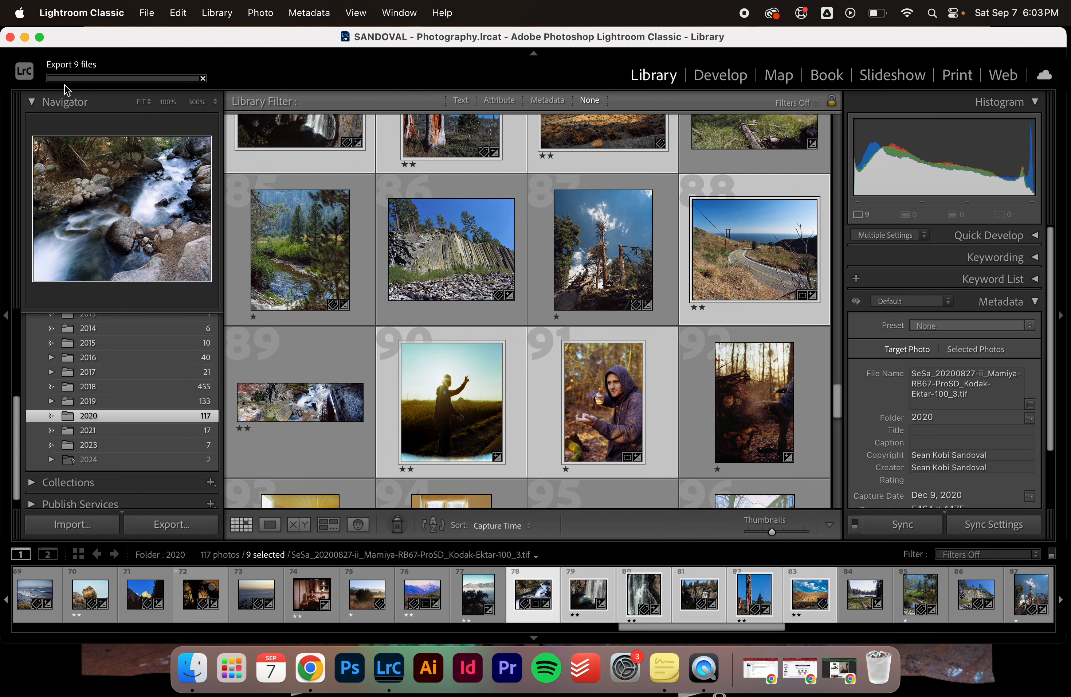
- Switch to Finder, find the Content folder in First InDesign Project under Documents, and open the exported stream JPEG in Photoshop
{"action": "left_click", "coordinate": [201, 667]}
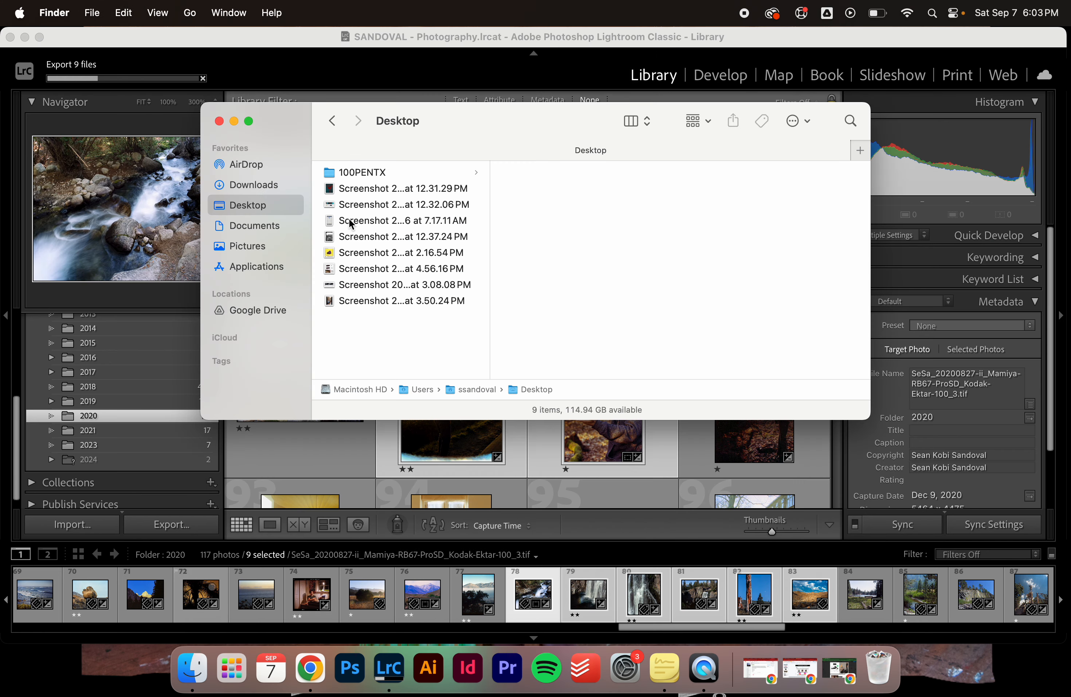
{"action": "left_click", "coordinate": [277, 225]}
{"action": "left_click", "coordinate": [355, 207]}
{"action": "left_click", "coordinate": [524, 173]}
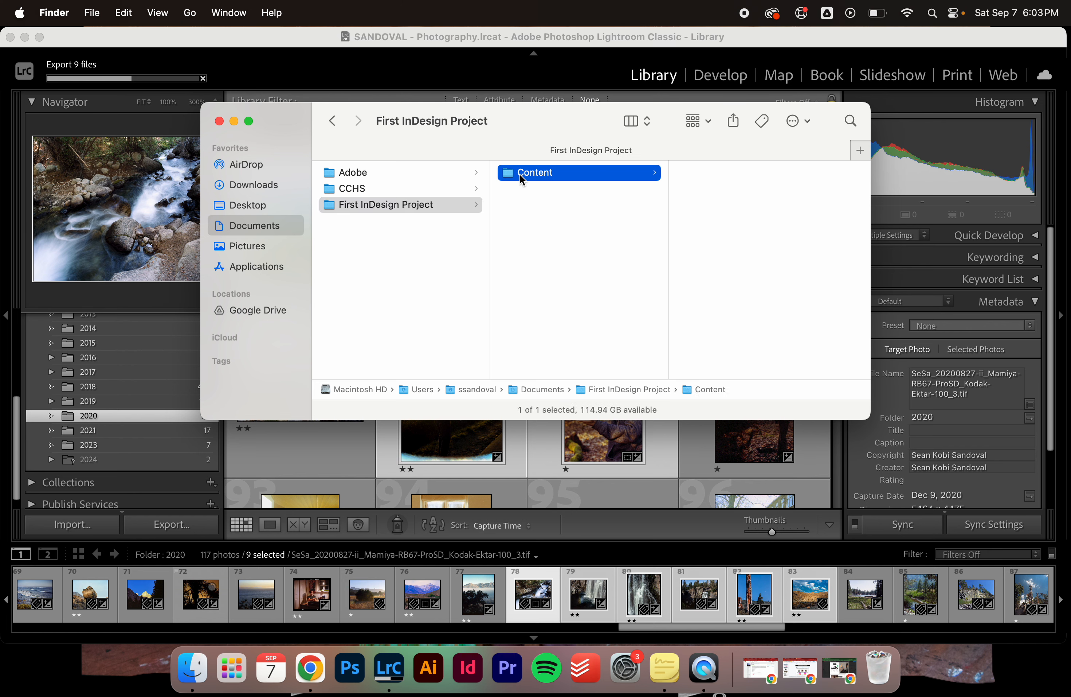
{"action": "left_click", "coordinate": [691, 176]}
{"action": "left_click_drag", "start_coordinate": [691, 180], "coordinate": [355, 663]}
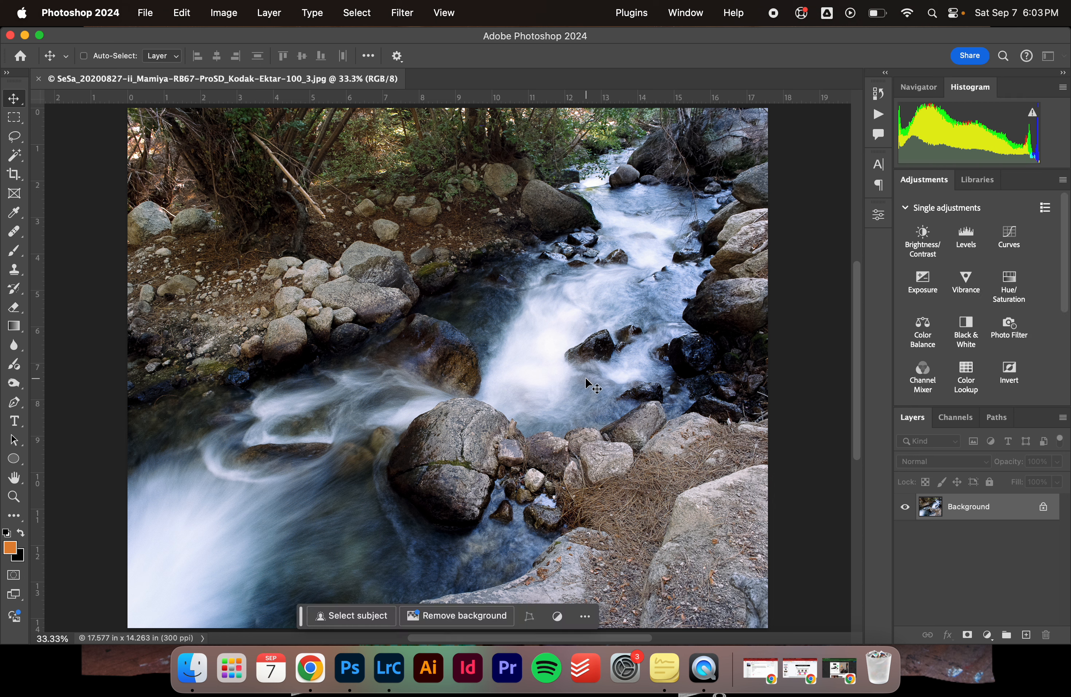
- Check the stream photo's resolution in the Image Size dialog and close the dialog
{"action": "left_click", "coordinate": [231, 6]}
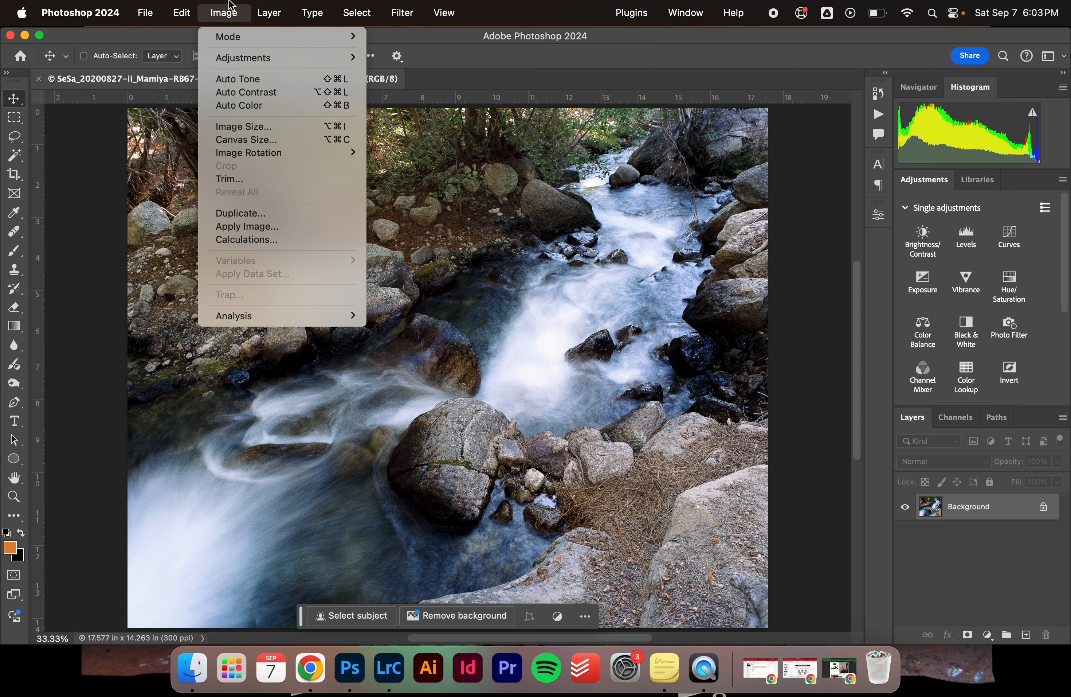
{"action": "left_click", "coordinate": [251, 126]}
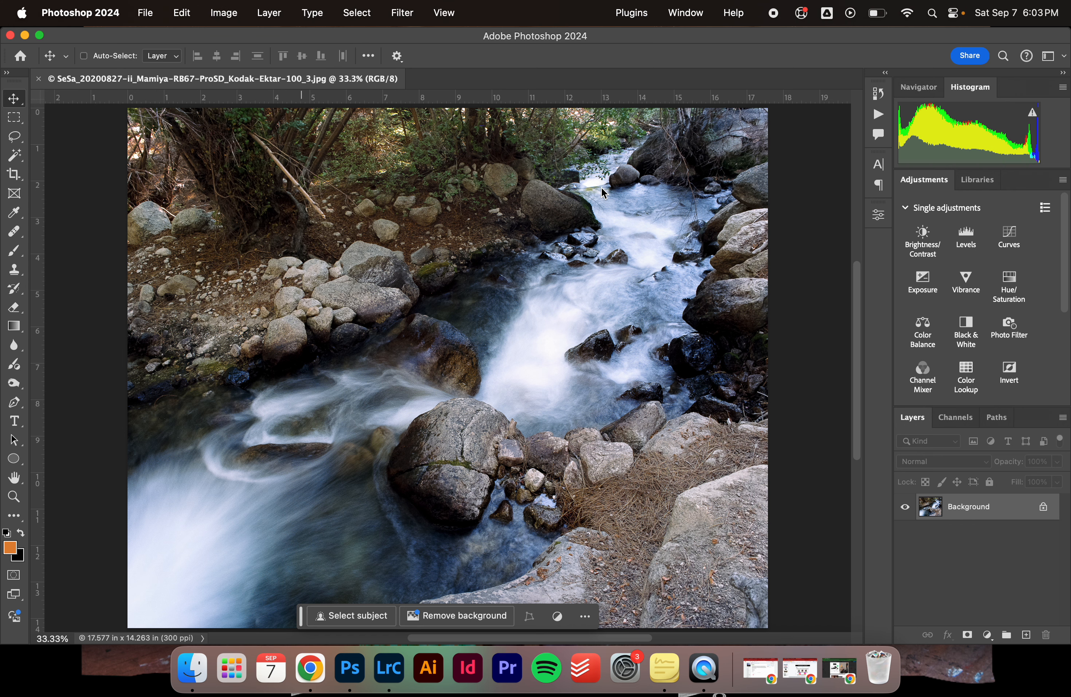
{"action": "left_click", "coordinate": [623, 340]}
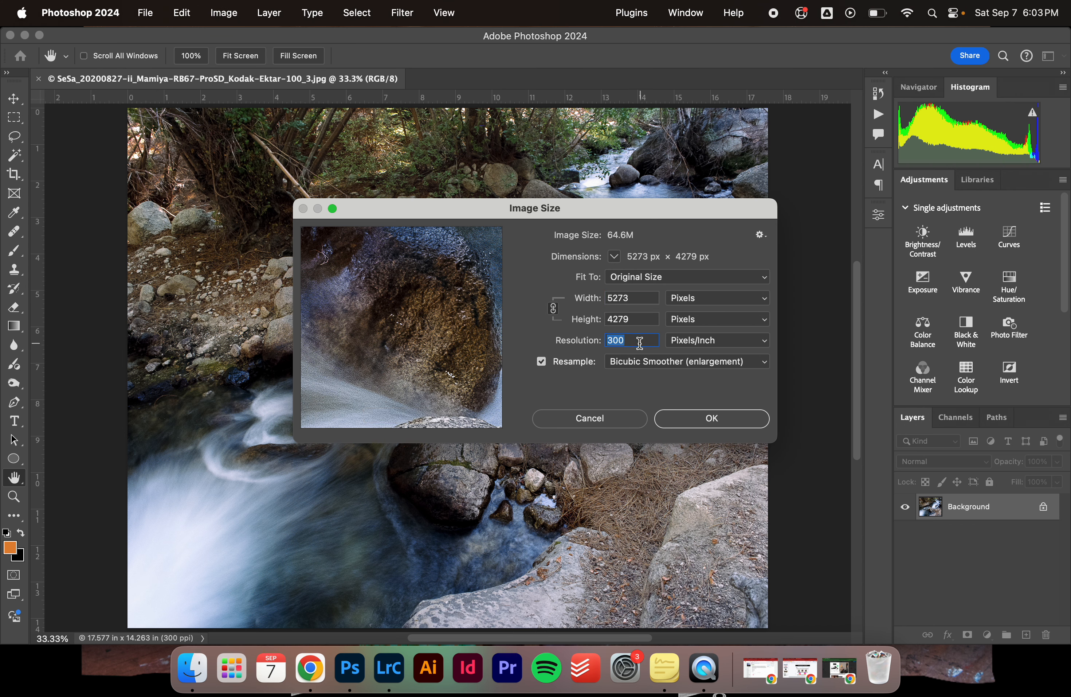
{"action": "left_click", "coordinate": [686, 418]}
- Save a copy of the stream photo as a JPEG in the Content folder, with Maximum quality 12 and the Progressive format option
{"action": "left_click", "coordinate": [146, 13]}
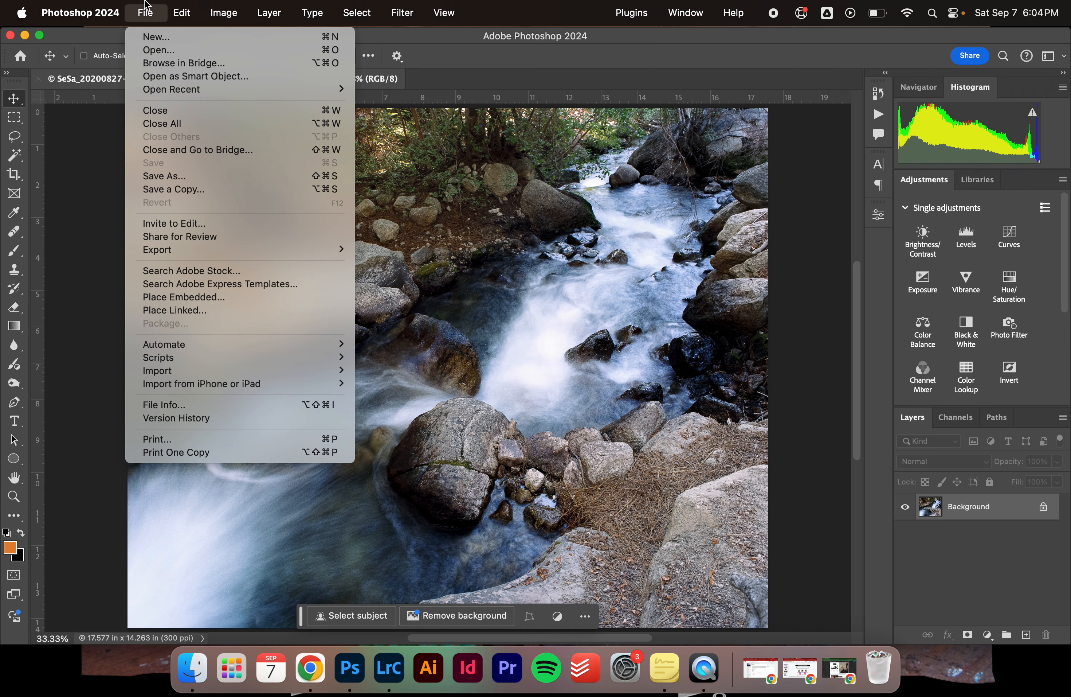
{"action": "left_click", "coordinate": [184, 189]}
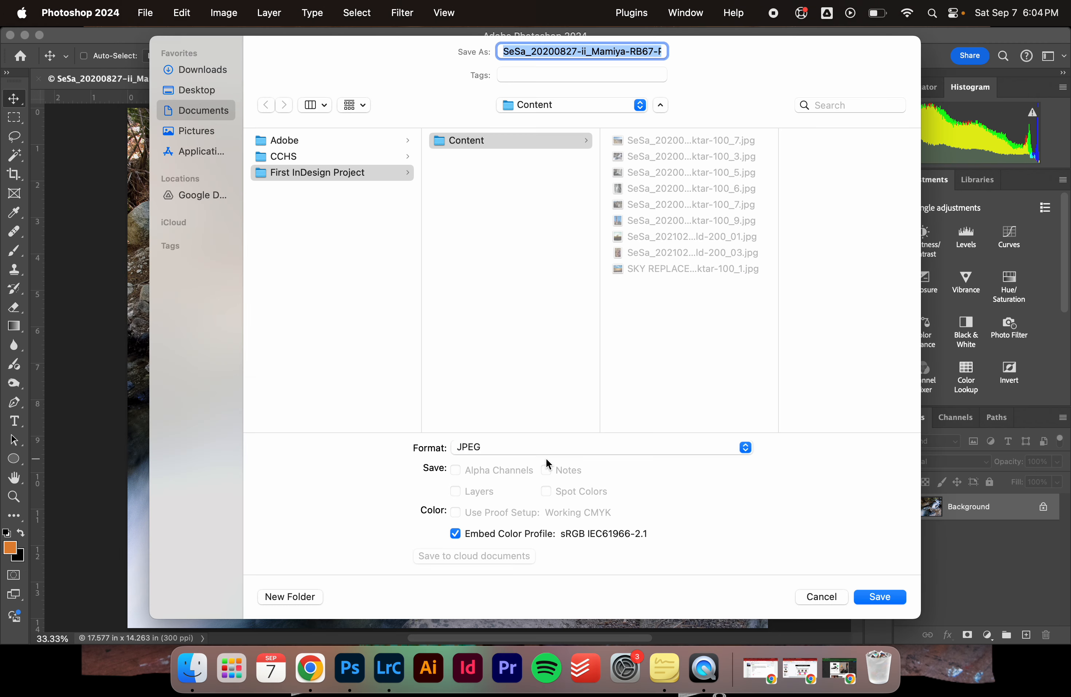
{"action": "left_click", "coordinate": [546, 447]}
{"action": "left_click", "coordinate": [545, 445]}
{"action": "left_click", "coordinate": [446, 146]}
{"action": "left_click", "coordinate": [880, 596]}
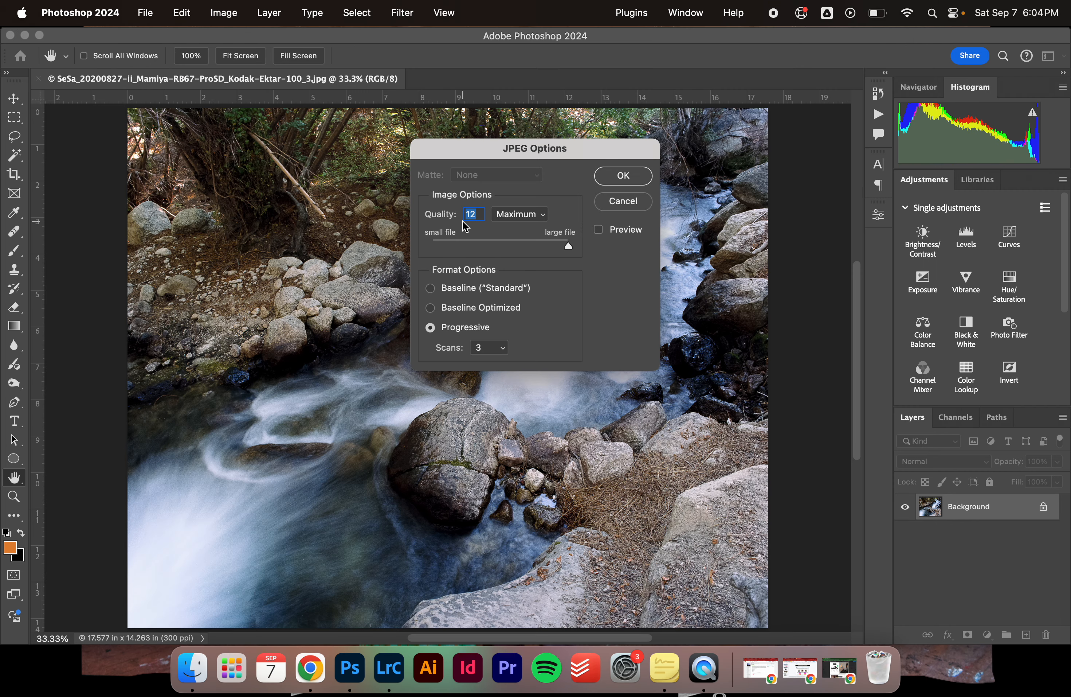
{"action": "left_click", "coordinate": [620, 178]}
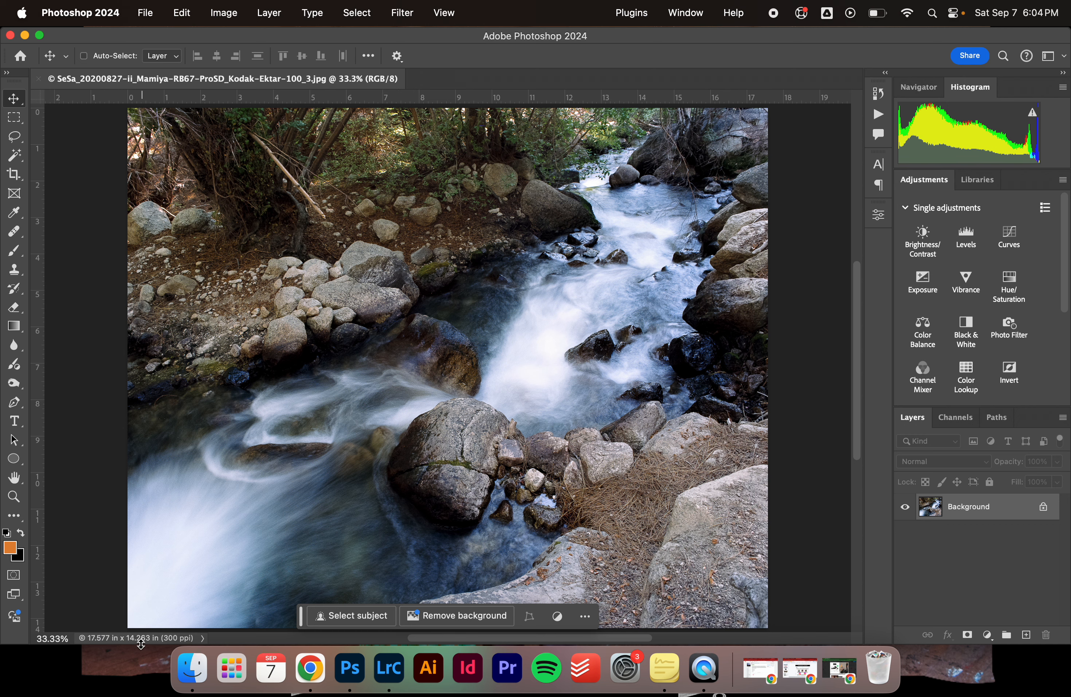
- Quit Photoshop and enlarge the Finder window showing the Content folder
{"action": "left_click", "coordinate": [87, 5]}
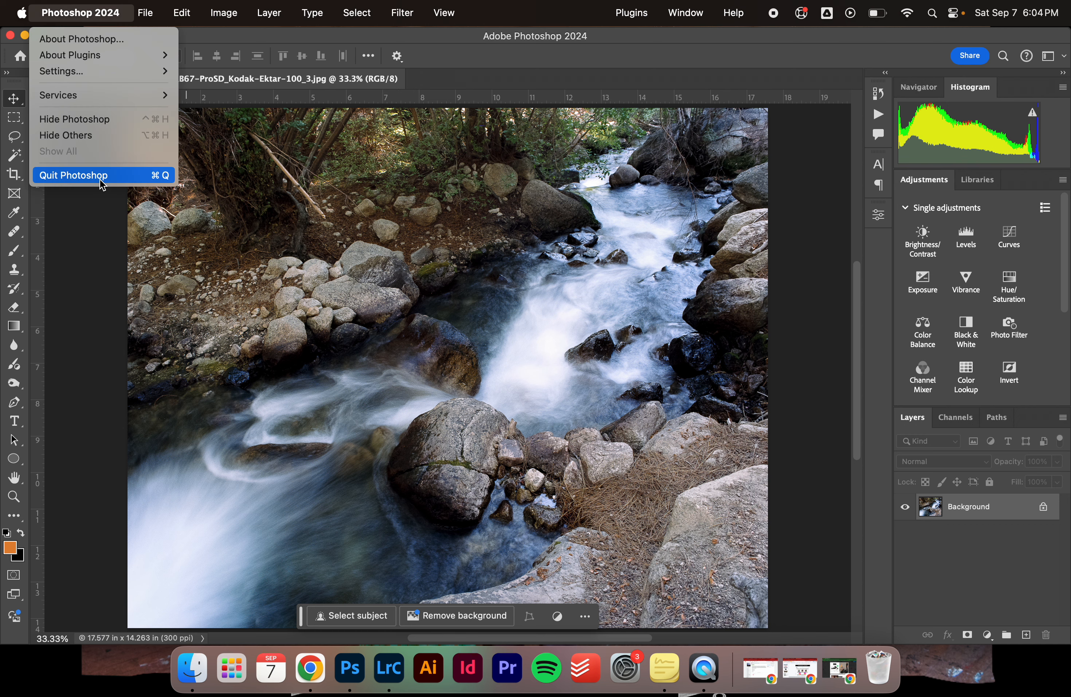
{"action": "left_click", "coordinate": [99, 181]}
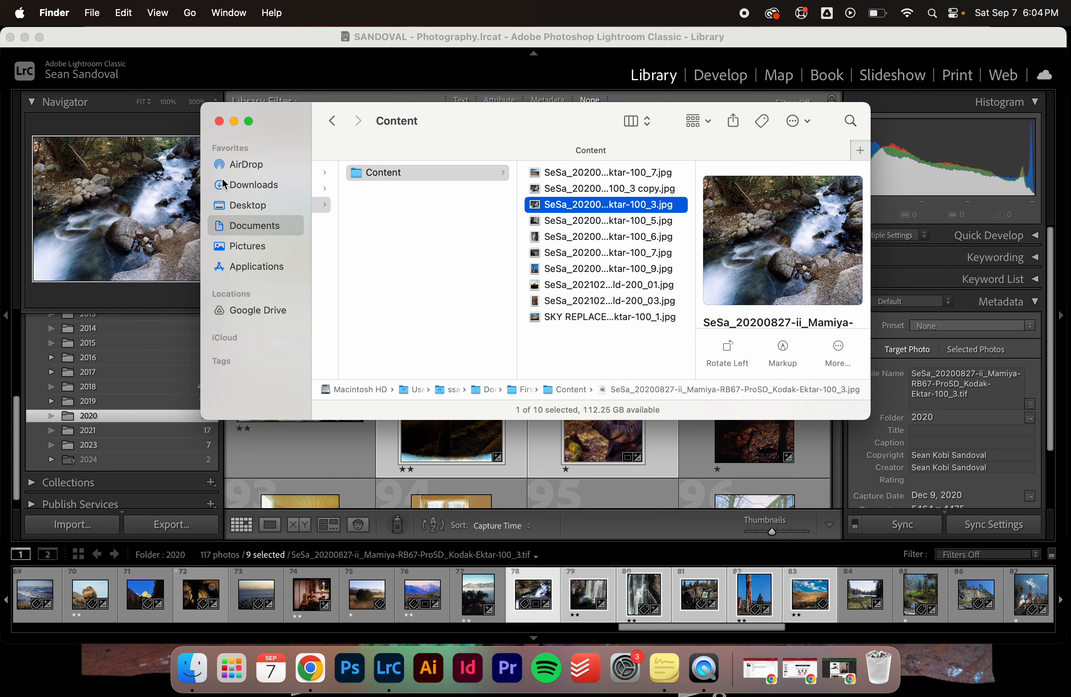
{"action": "left_click_drag", "start_coordinate": [199, 420], "coordinate": [1, 644]}
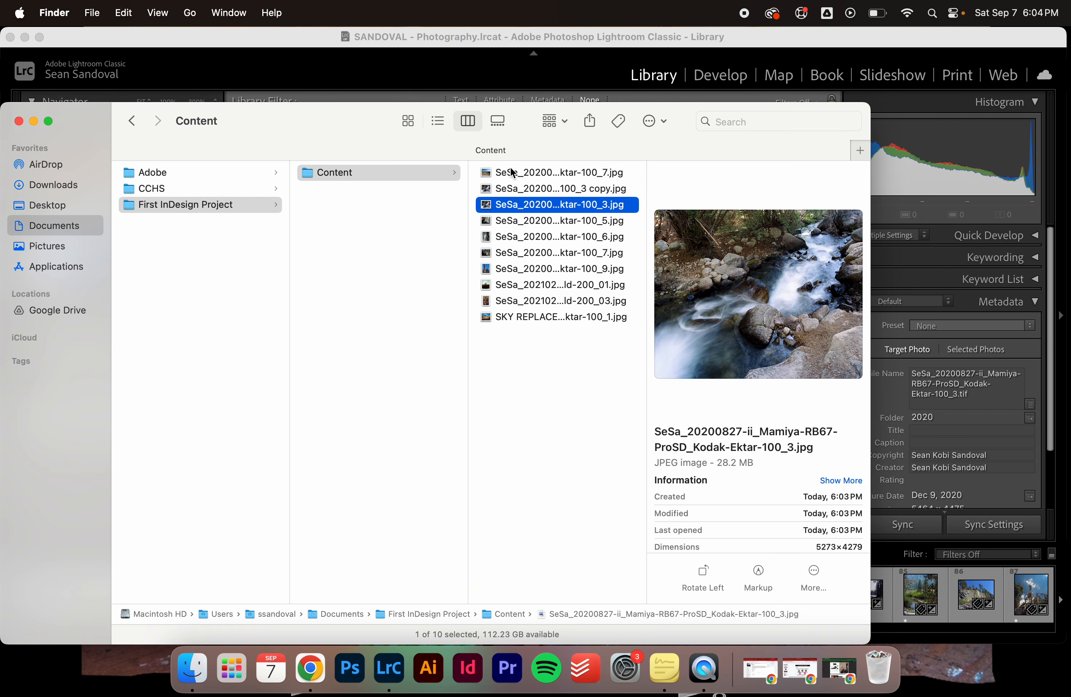
- Switch to InDesign, dismiss the What's new window and start a new document
{"action": "left_click", "coordinate": [464, 667]}
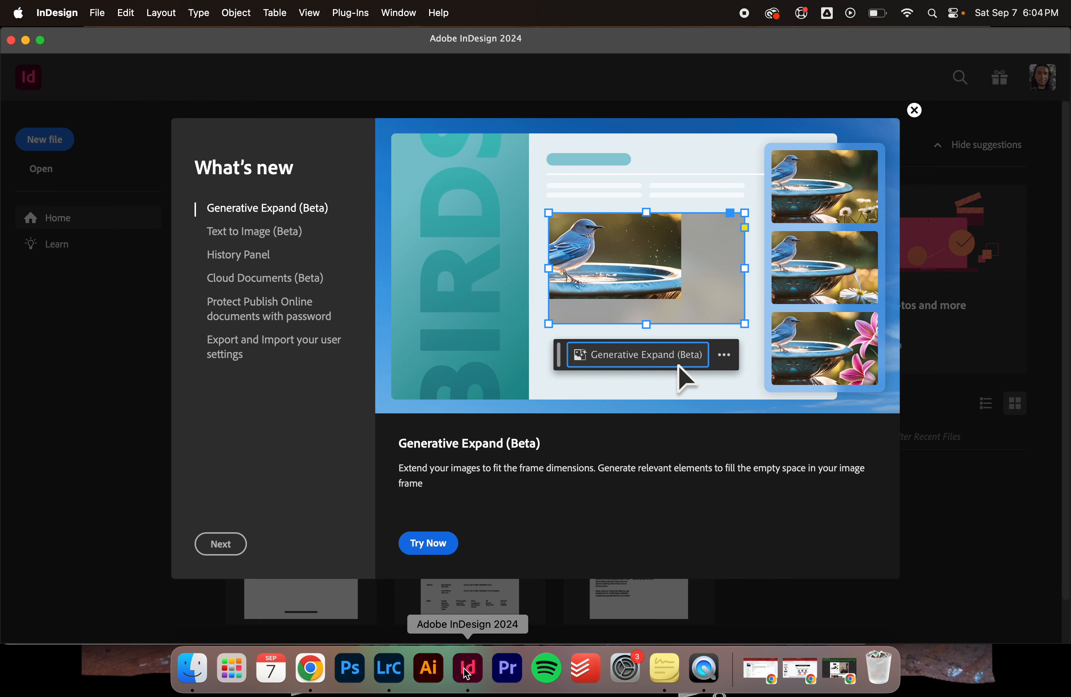
{"action": "left_click", "coordinate": [914, 111]}
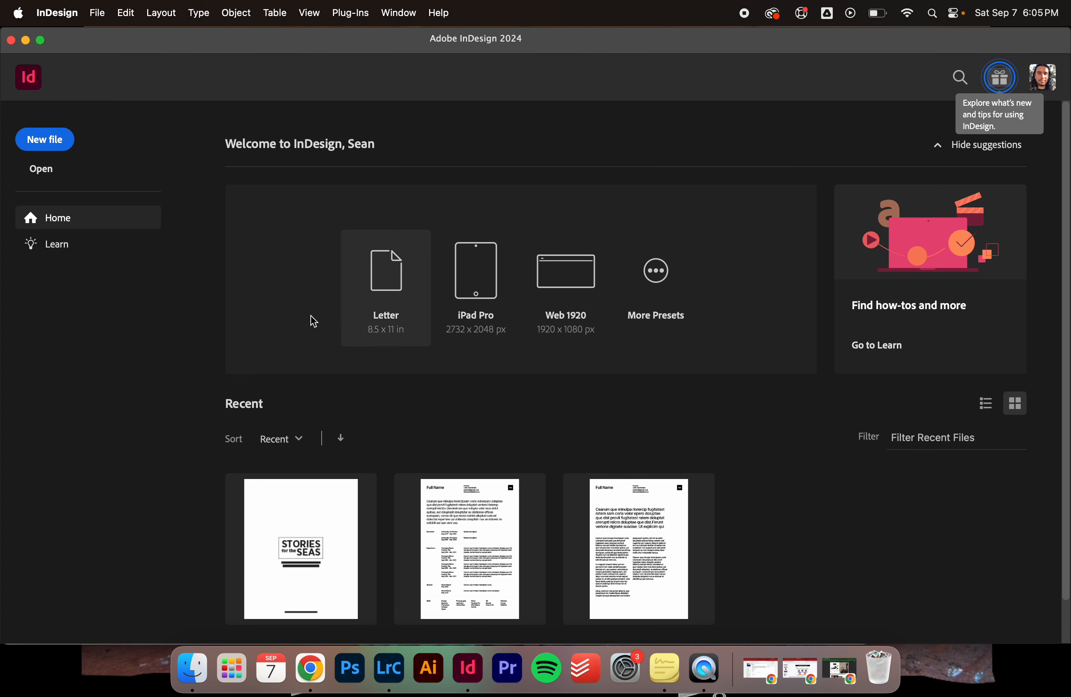
{"action": "left_click", "coordinate": [68, 138]}
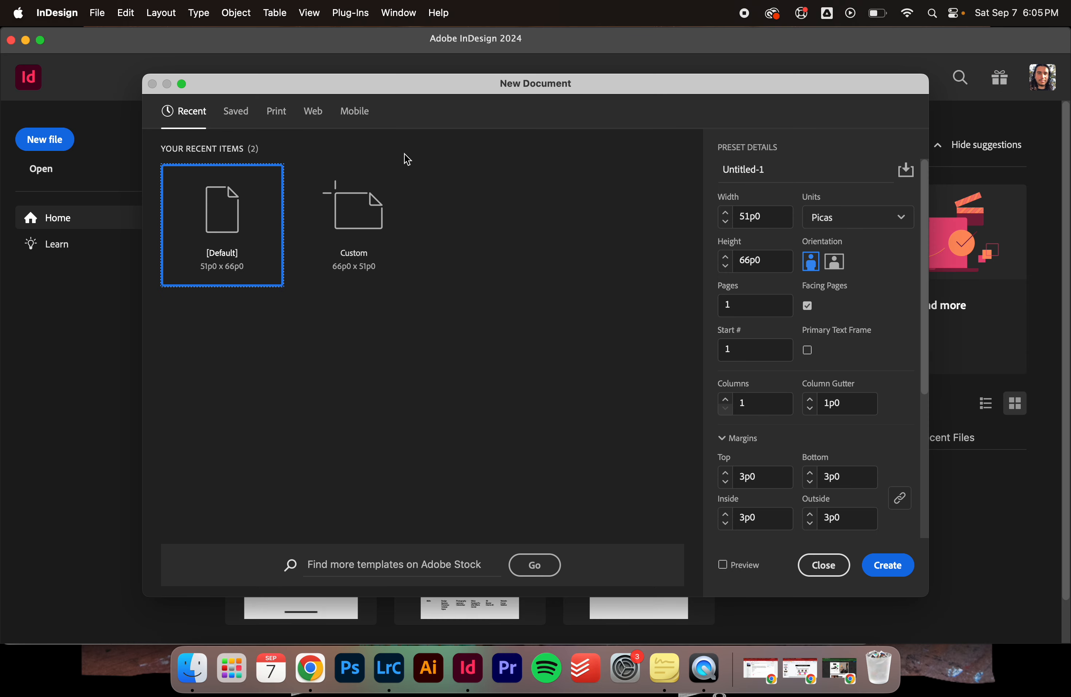
- Set the new document's units to Inches and open its name for editing
{"action": "left_click", "coordinate": [883, 222]}
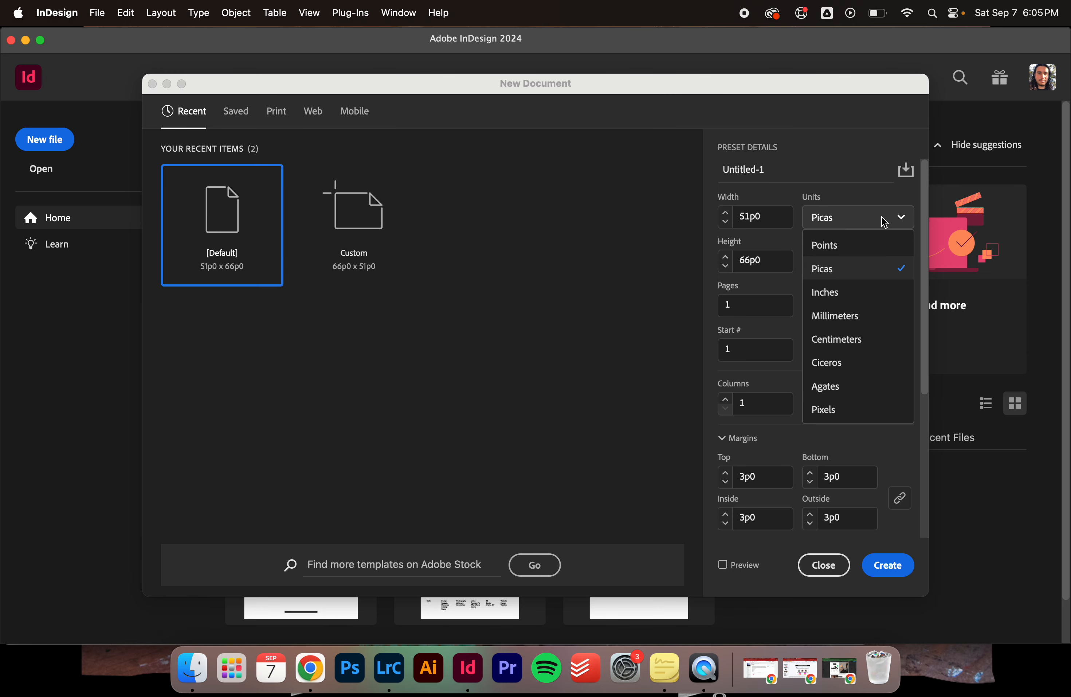
{"action": "left_click", "coordinate": [865, 293]}
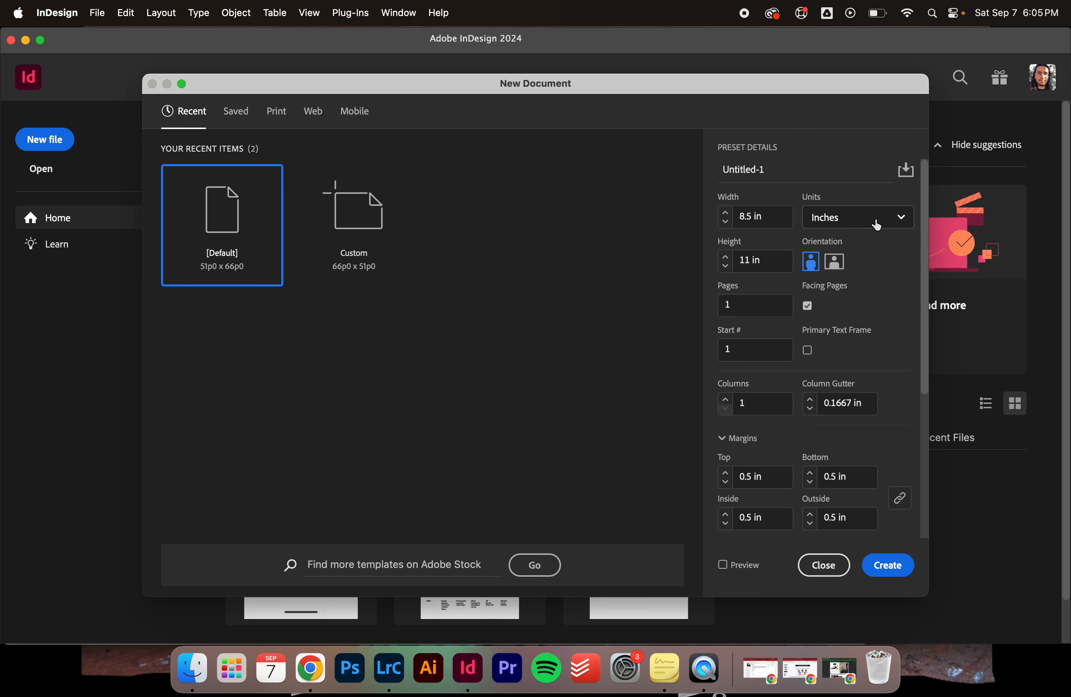
{"action": "left_click", "coordinate": [857, 222]}
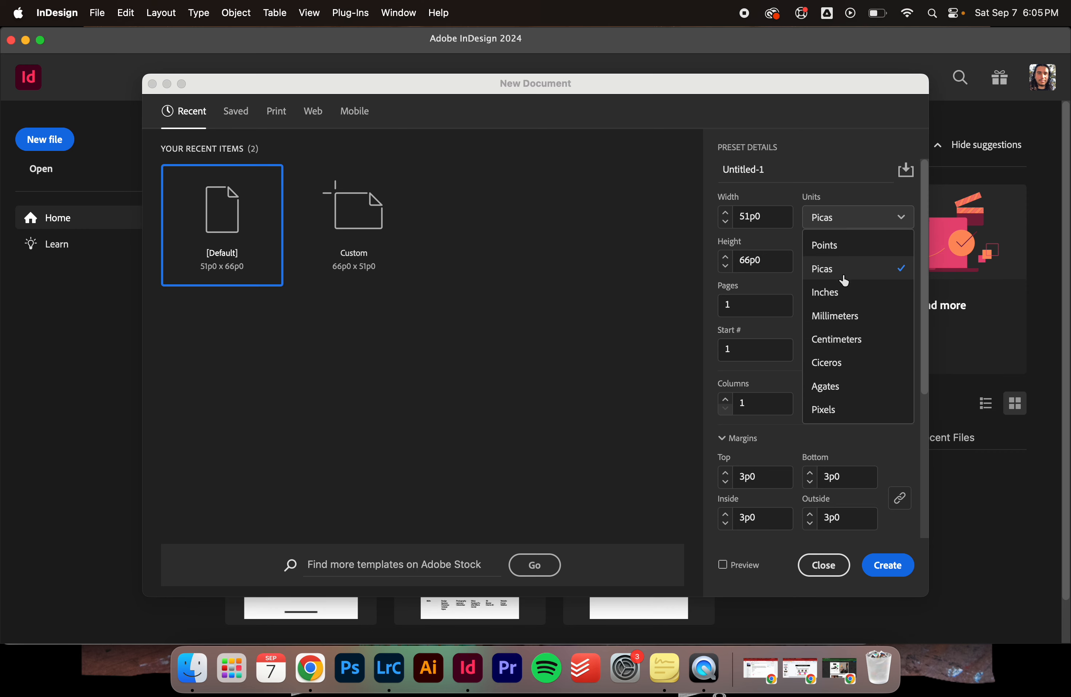
{"action": "left_click", "coordinate": [847, 295]}
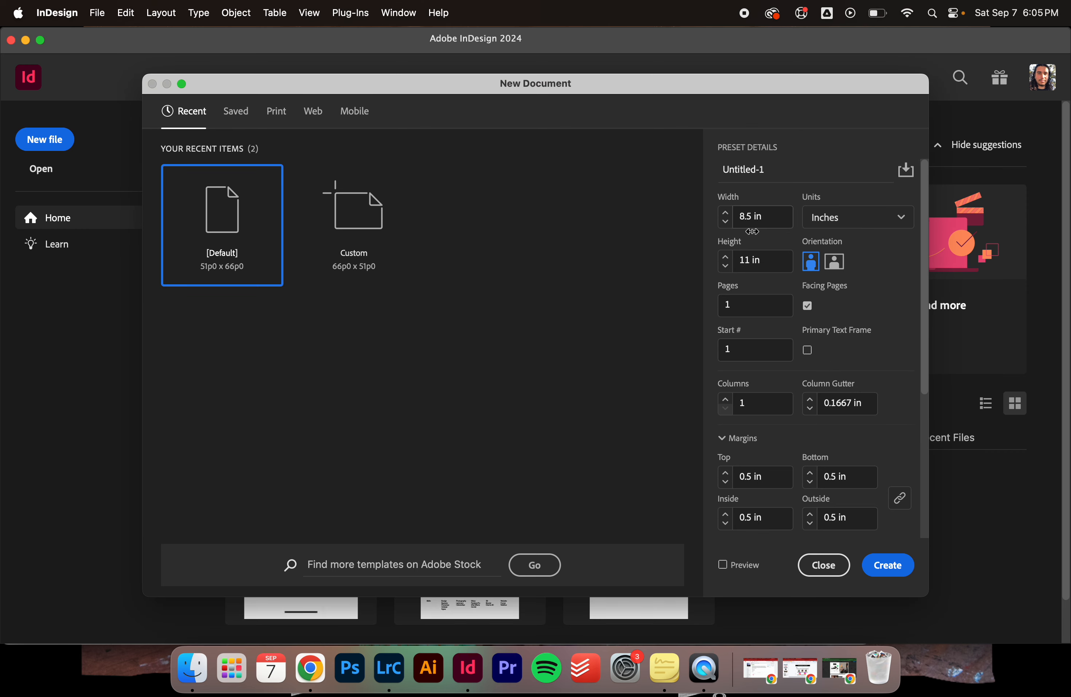
{"action": "double_click", "coordinate": [756, 176]}
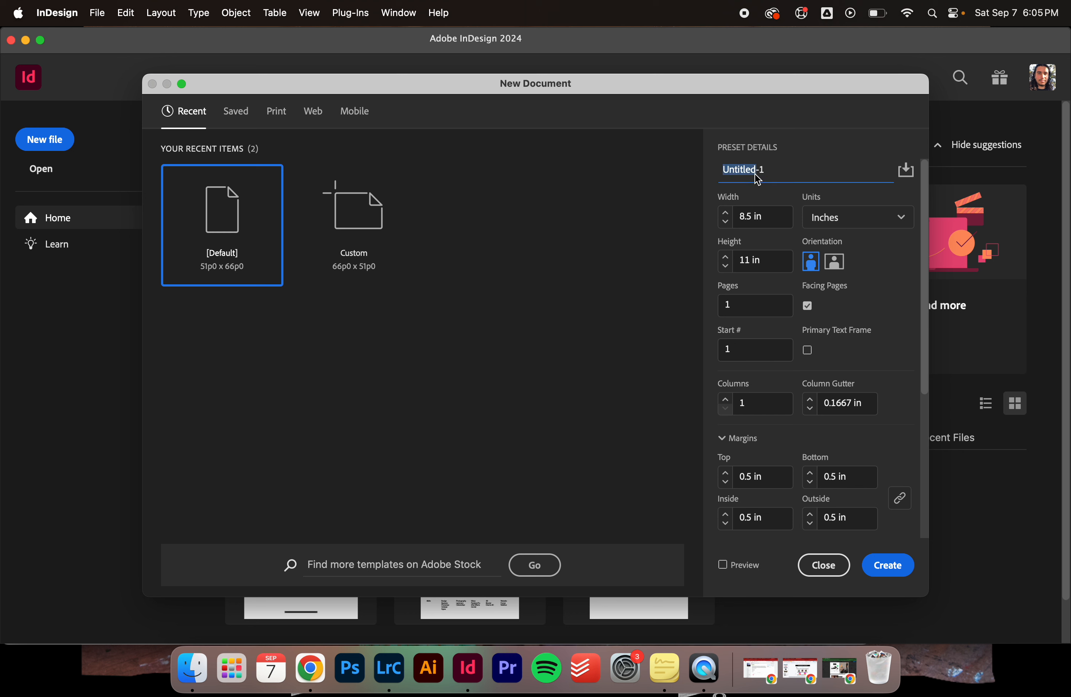
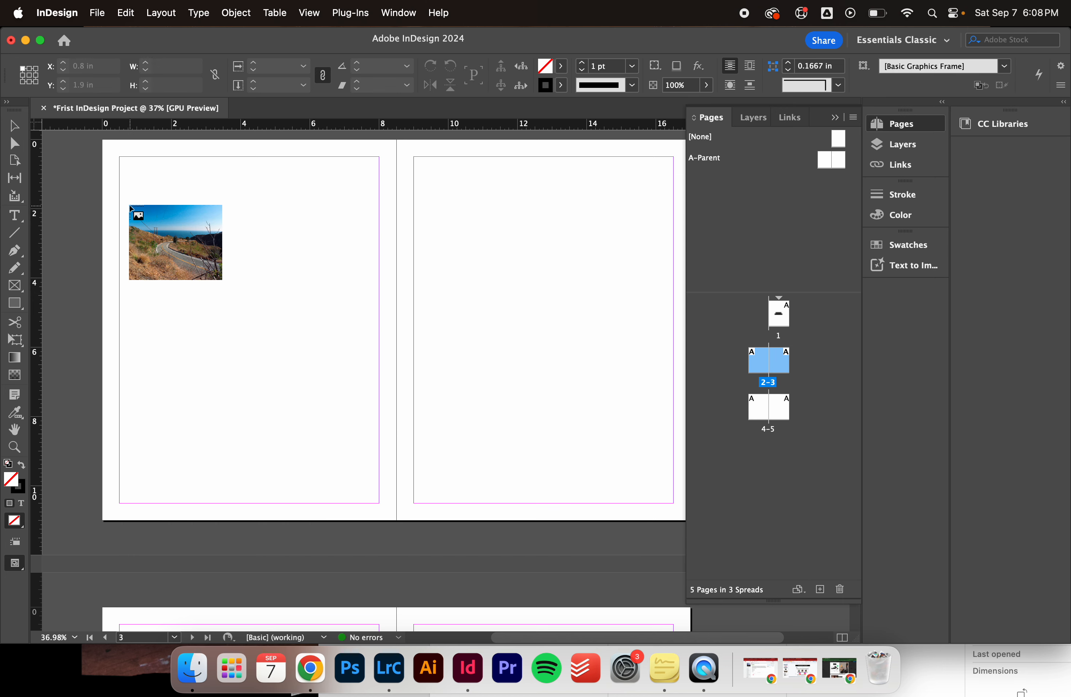
- Place the coastal road photo on page 2 at about 5.95 by 4.525 in and move it to the upper part of the page
{"action": "left_click_drag", "start_coordinate": [129, 205], "coordinate": [335, 362]}
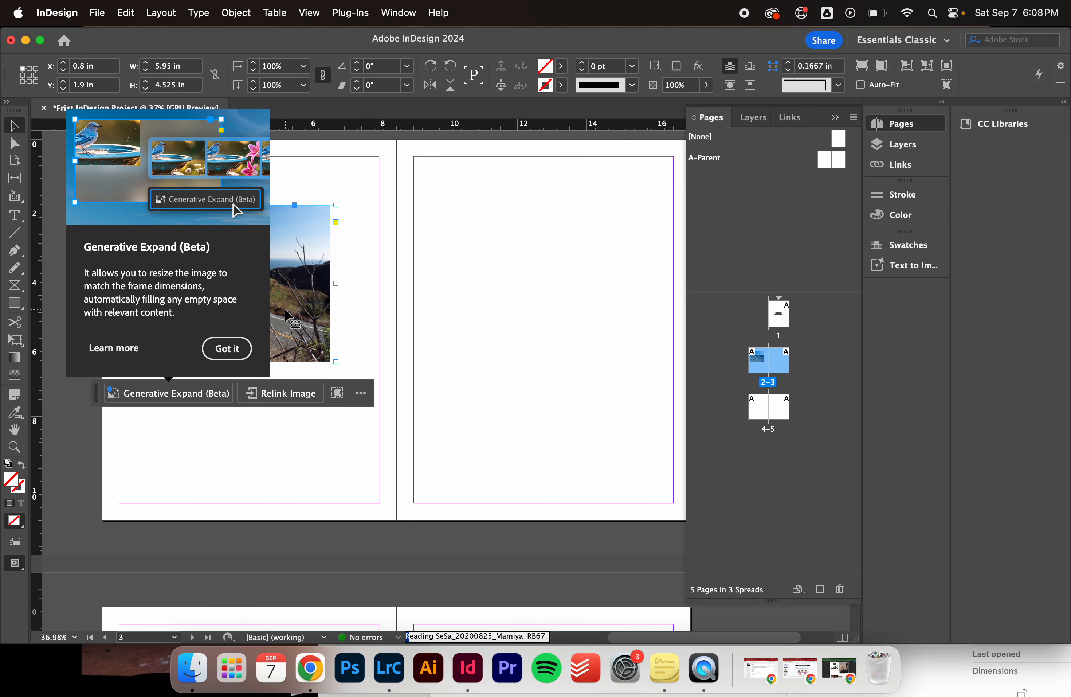
{"action": "left_click", "coordinate": [285, 300]}
{"action": "mouse_move", "coordinate": [268, 298]}
{"action": "left_mouse_down"}
{"action": "mouse_move", "coordinate": [526, 330]}
{"action": "mouse_move", "coordinate": [278, 299]}
{"action": "mouse_move", "coordinate": [277, 278]}
{"action": "left_mouse_up"}
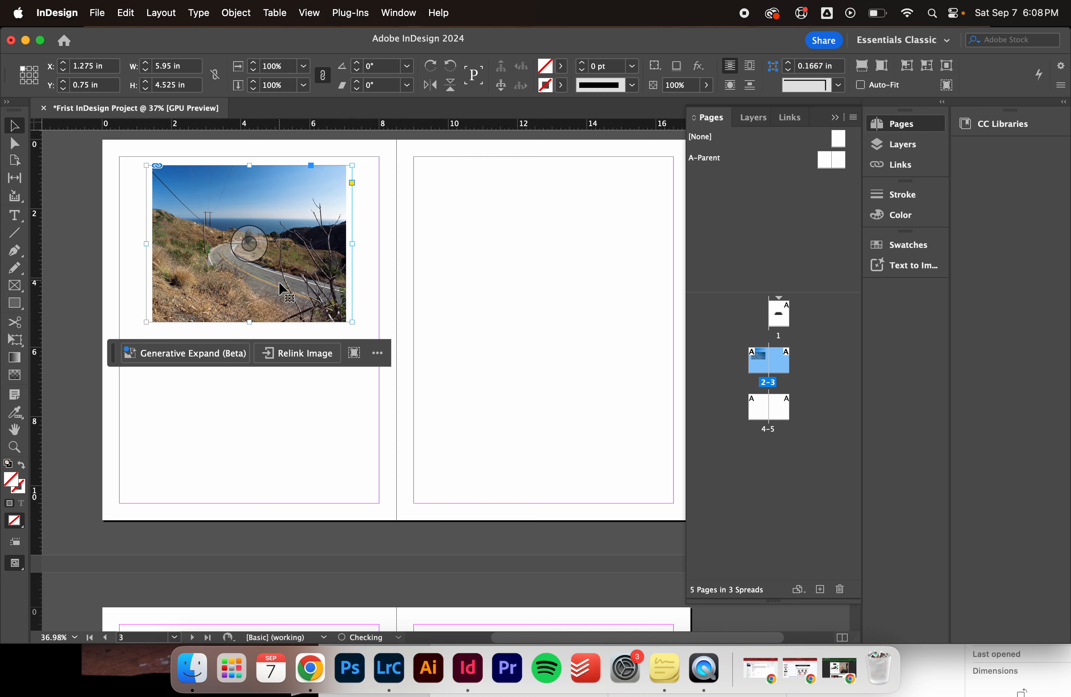
- Bring the stream JPEG from the Content folder in Finder and place it on page 3 at about 6.075 by 4.8 in
{"action": "key", "text": "super+Tab"}
{"action": "left_click", "coordinate": [821, 330]}
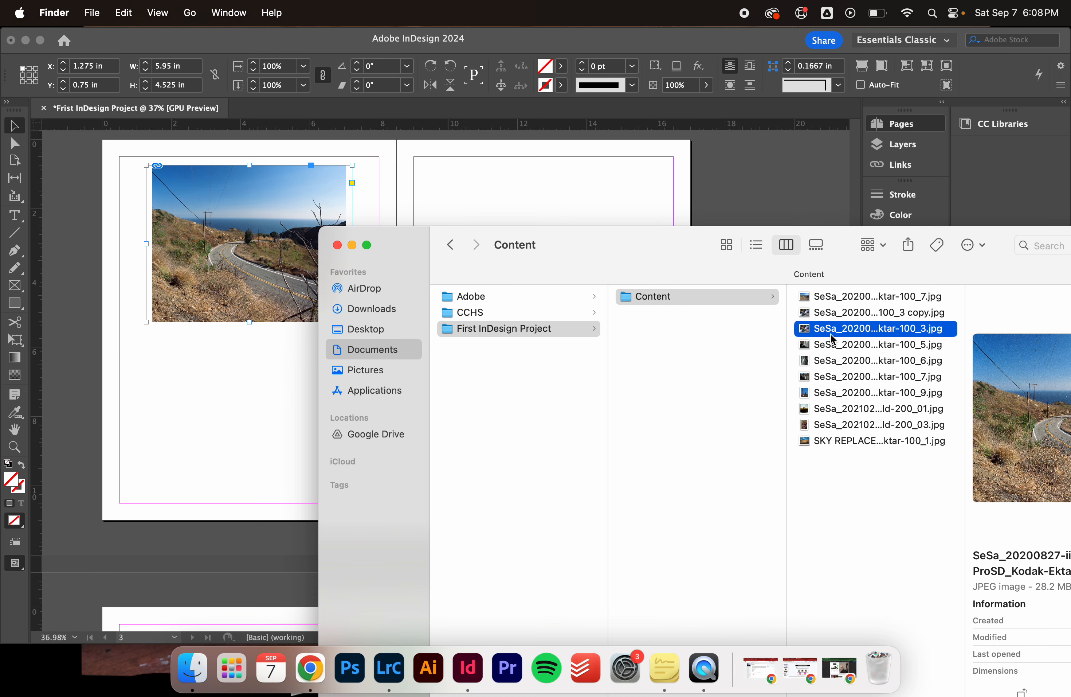
{"action": "left_click_drag", "start_coordinate": [824, 335], "coordinate": [220, 418]}
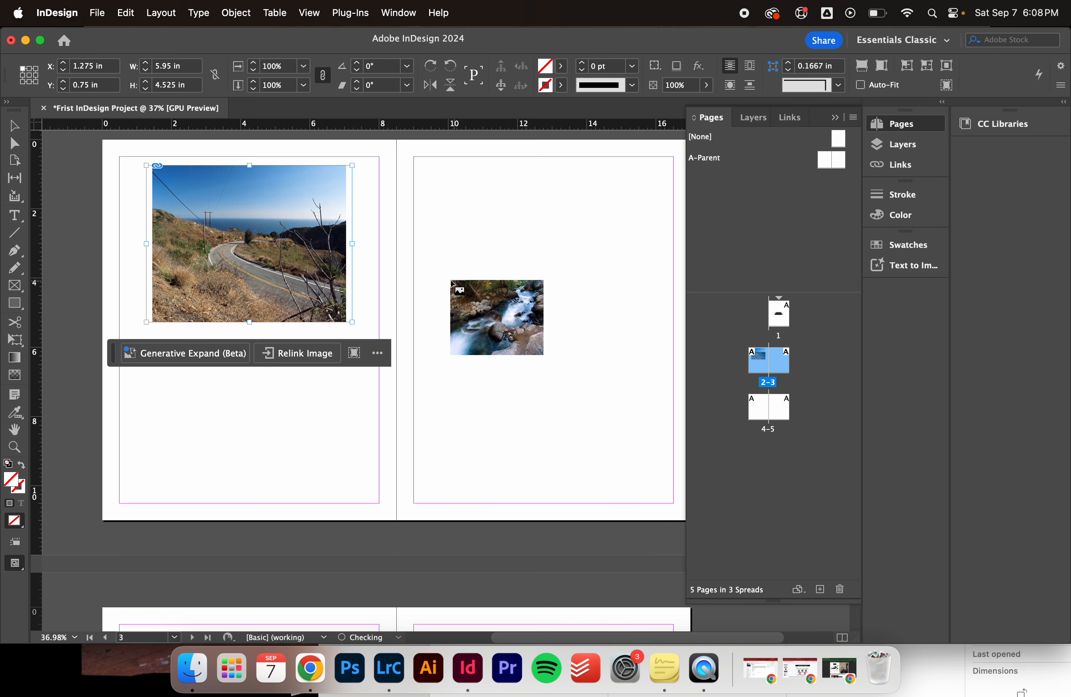
{"action": "left_click_drag", "start_coordinate": [432, 270], "coordinate": [643, 436]}
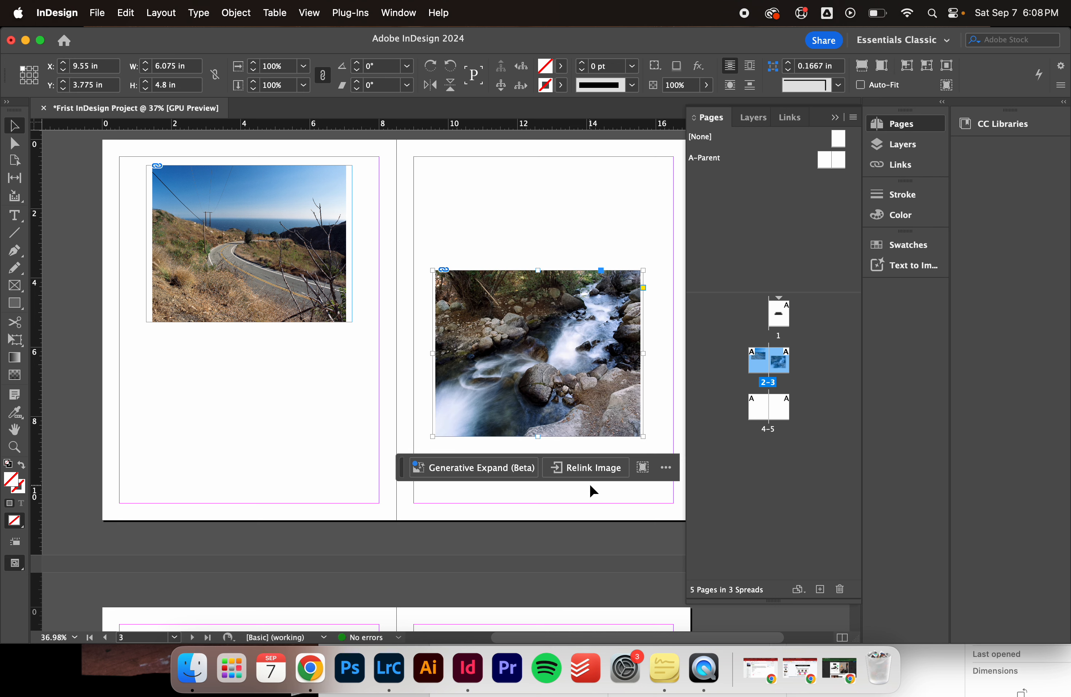
- Try cropping the stream photo by shrinking its frame to about 3.55 by 4 in, and undo the change
{"action": "left_click", "coordinate": [474, 509]}
{"action": "left_click", "coordinate": [498, 403]}
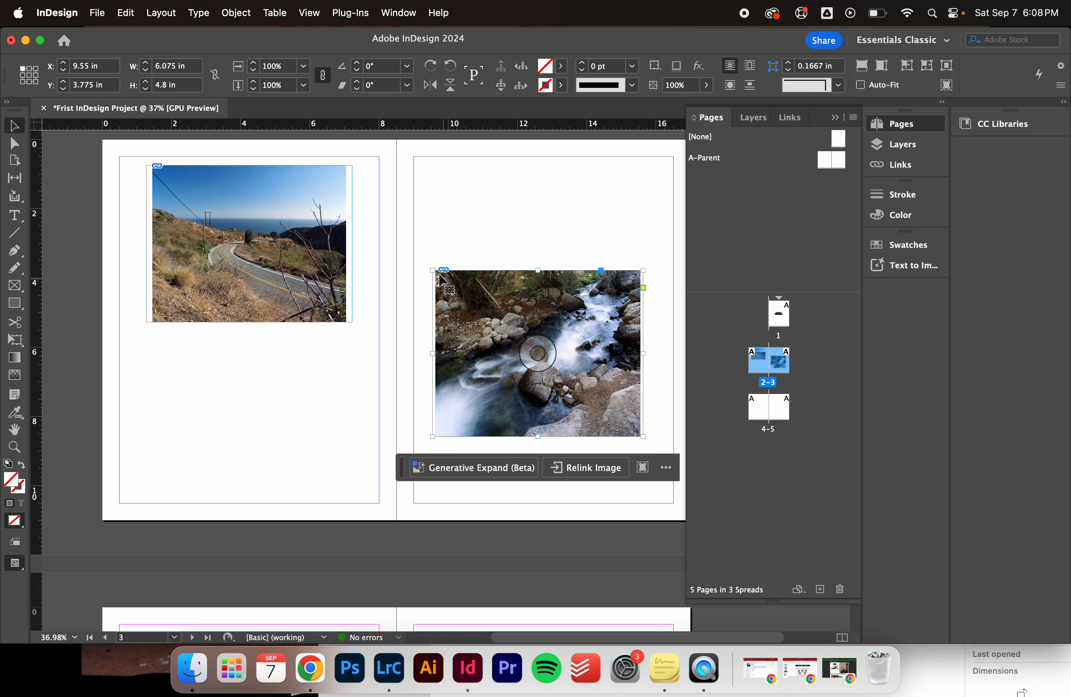
{"action": "left_click_drag", "start_coordinate": [433, 270], "coordinate": [520, 298]}
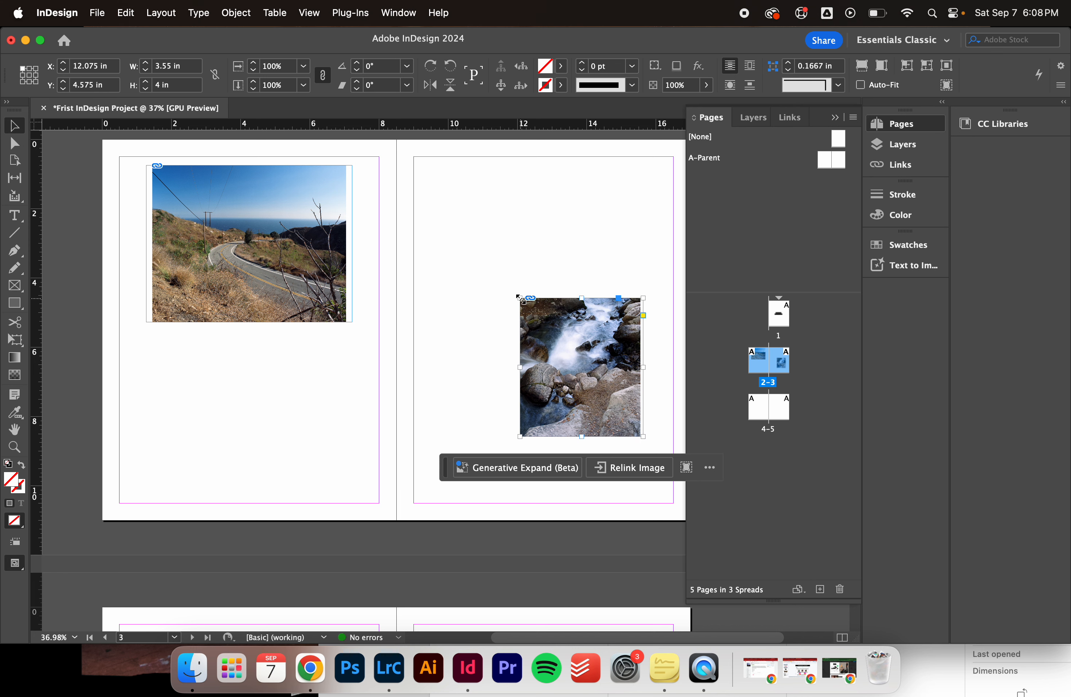
{"action": "key", "text": "super+z"}
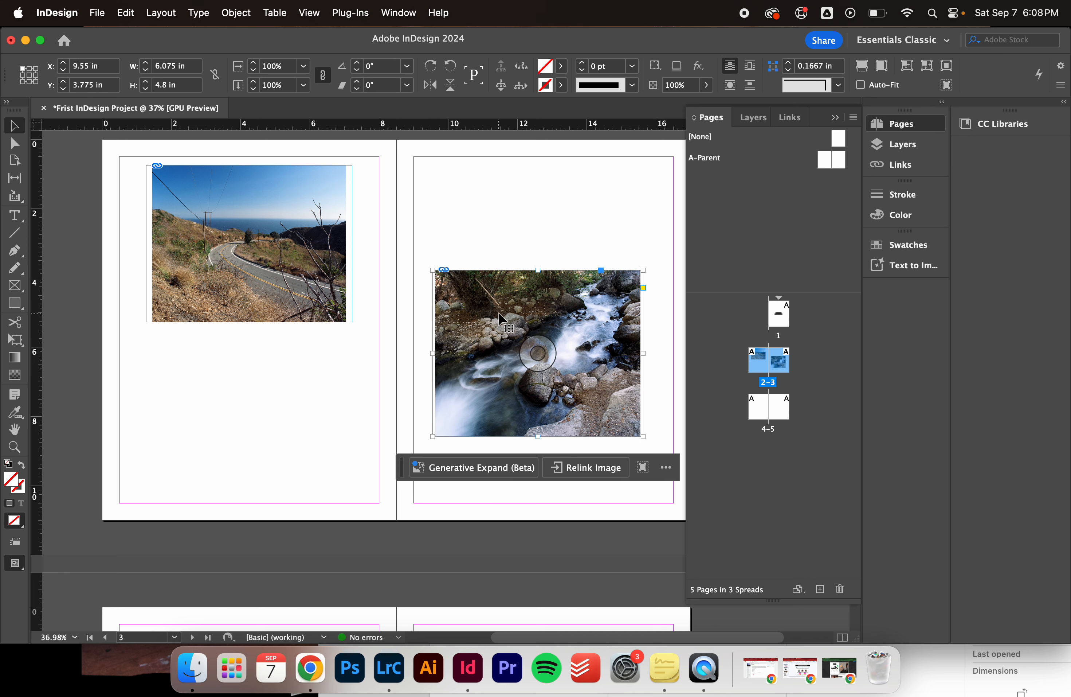
- Nudge the stream photo slightly on page 3 and move the road photo from page 2 to page 5
{"action": "scroll", "coordinate": [502, 319], "scroll_direction": "down", "scroll_amount": 5}
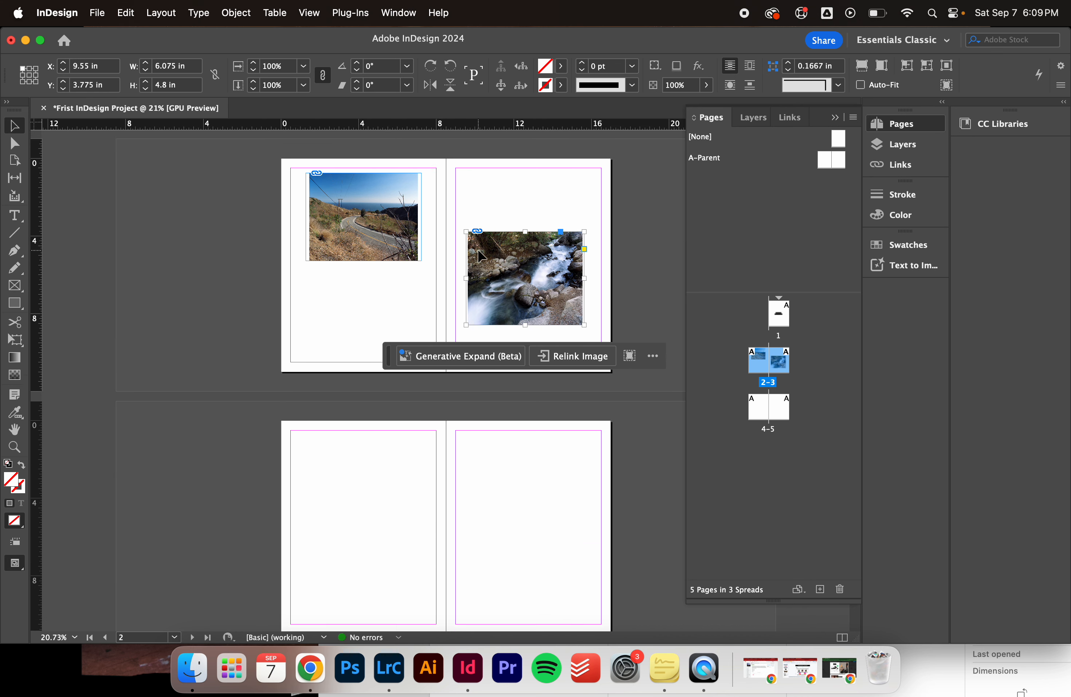
{"action": "scroll", "coordinate": [501, 316], "scroll_direction": "down", "scroll_amount": 2}
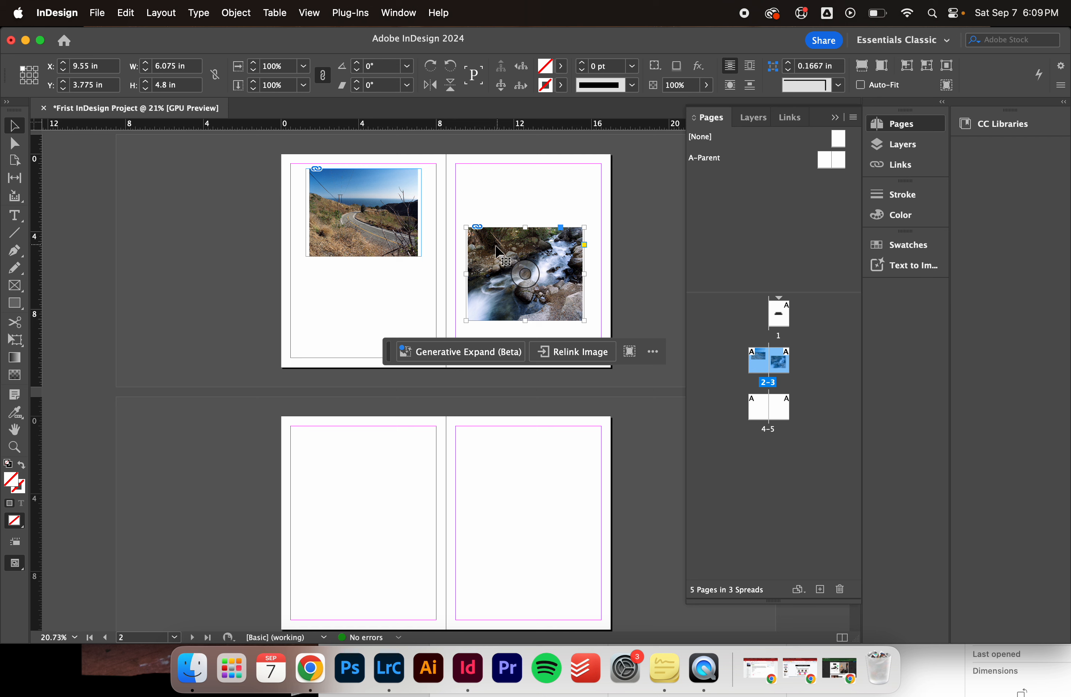
{"action": "left_click_drag", "start_coordinate": [499, 239], "coordinate": [505, 264]}
{"action": "left_click_drag", "start_coordinate": [401, 226], "coordinate": [559, 520]}
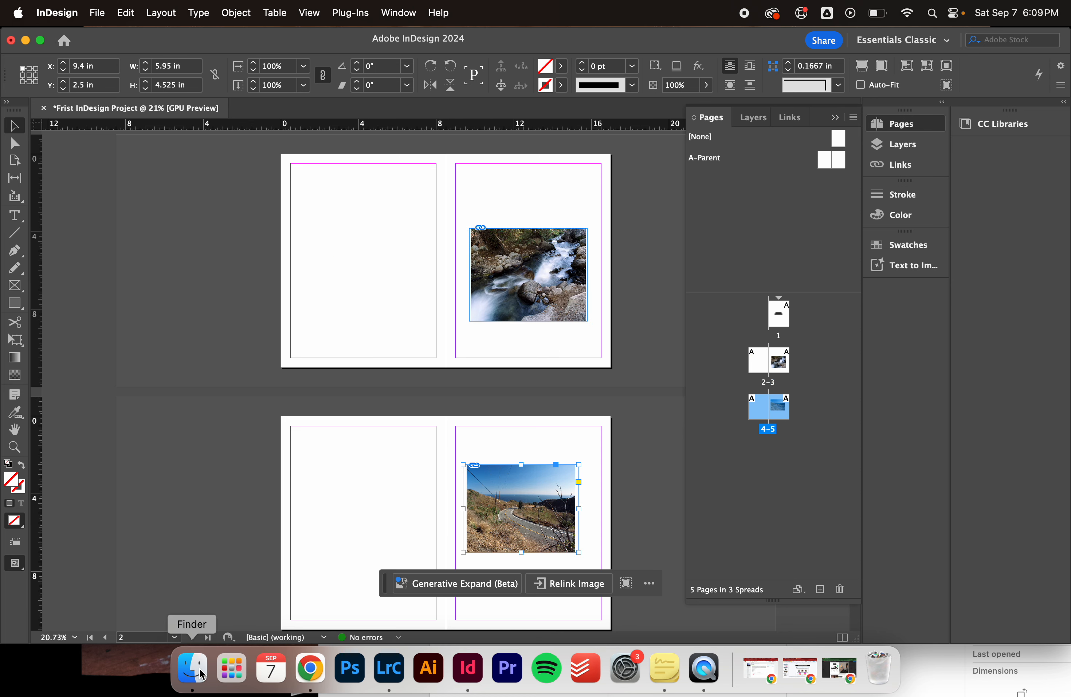
- Enlarge the stream photo's frame to about 10.04 by 7.93 in across pages 2 and 3 and apply Fill Frame Proportionally
{"action": "left_click", "coordinate": [517, 307]}
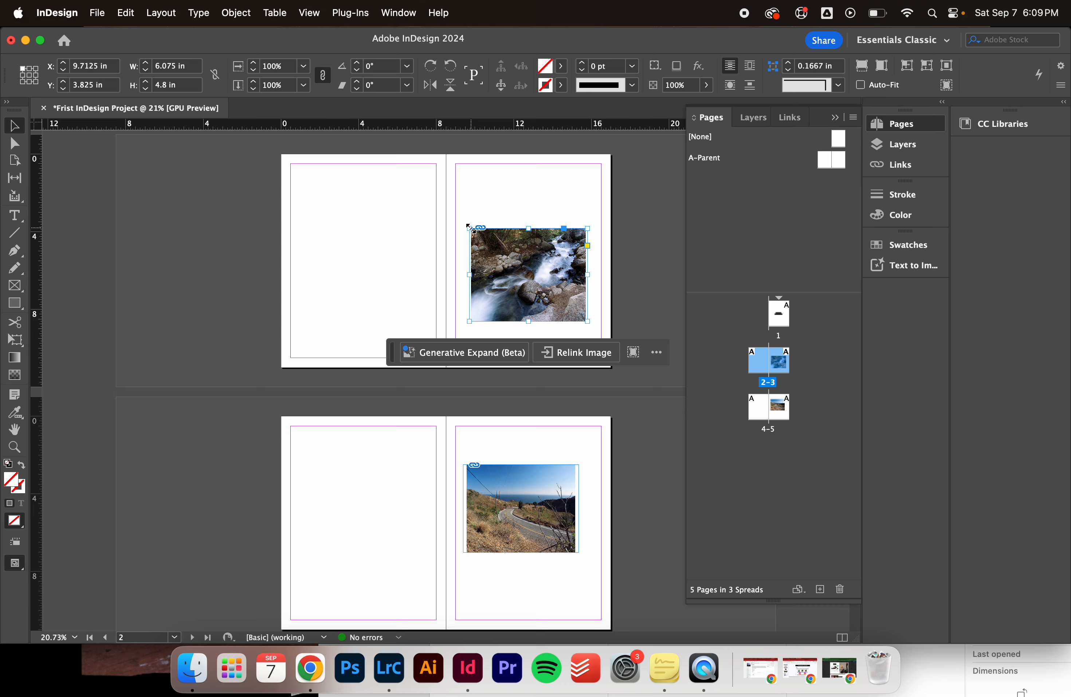
{"action": "left_click_drag", "start_coordinate": [470, 228], "coordinate": [392, 169]}
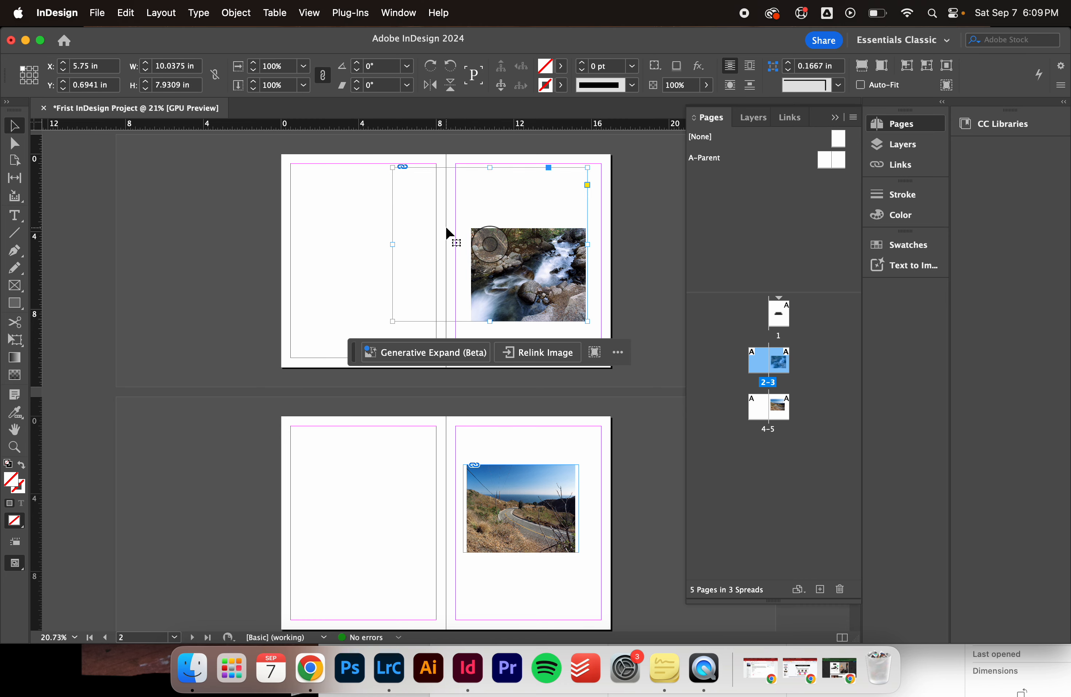
{"action": "scroll", "coordinate": [446, 225], "scroll_direction": "up", "scroll_amount": 3}
{"action": "scroll", "coordinate": [447, 233], "scroll_direction": "up", "scroll_amount": 3}
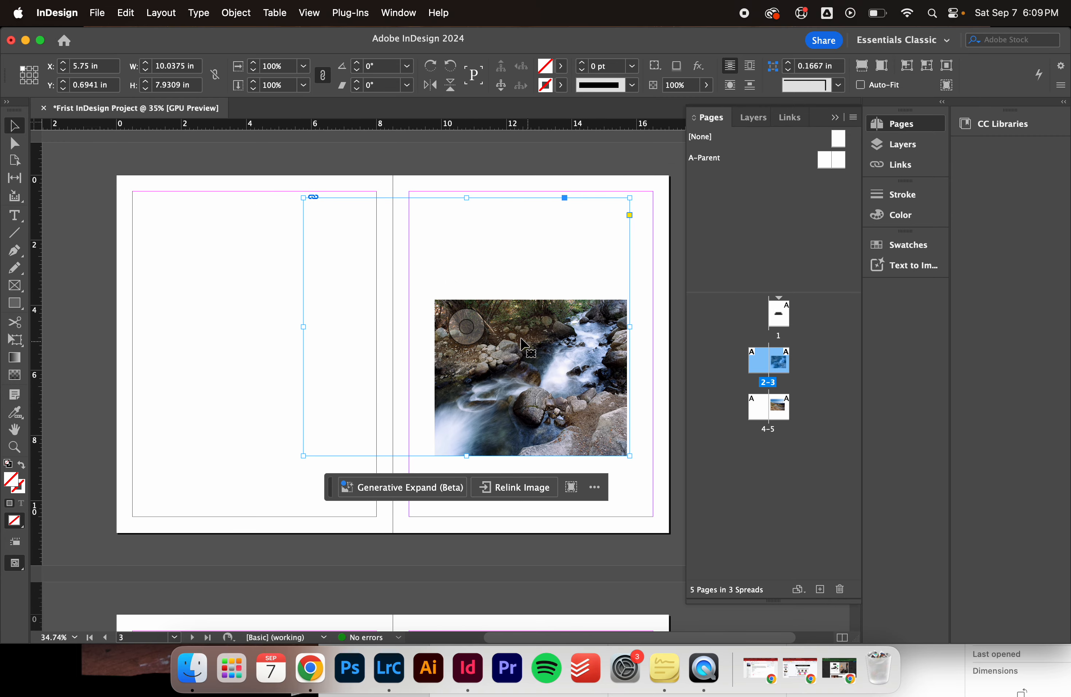
{"action": "right_click", "coordinate": [475, 324]}
{"action": "mouse_move", "coordinate": [503, 361]}
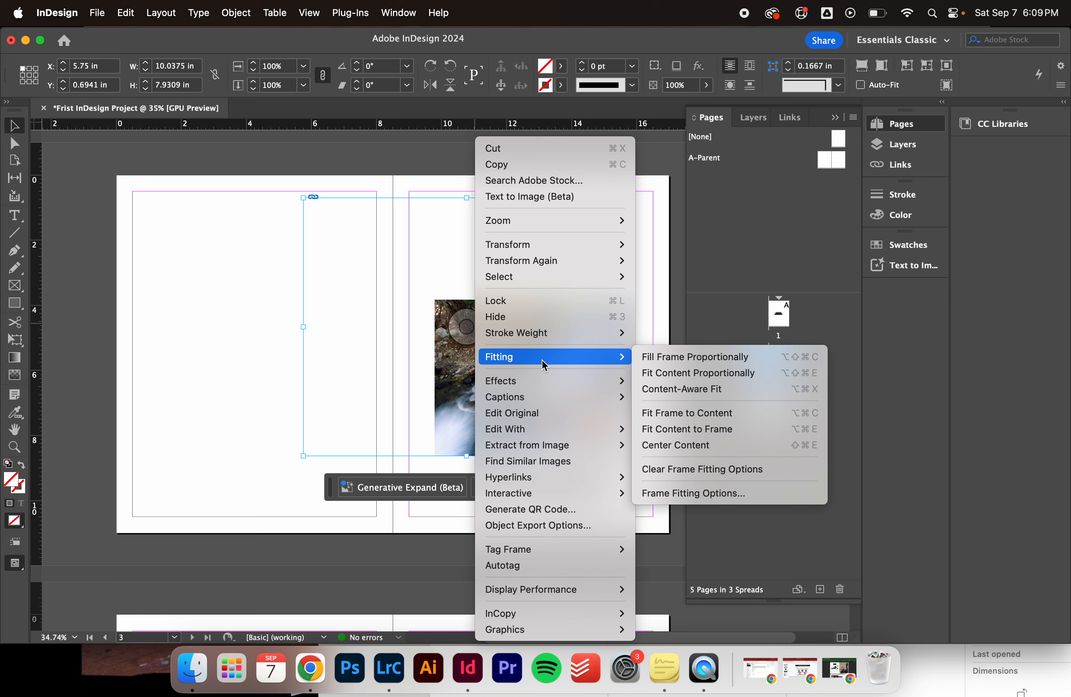
{"action": "left_click", "coordinate": [677, 354]}
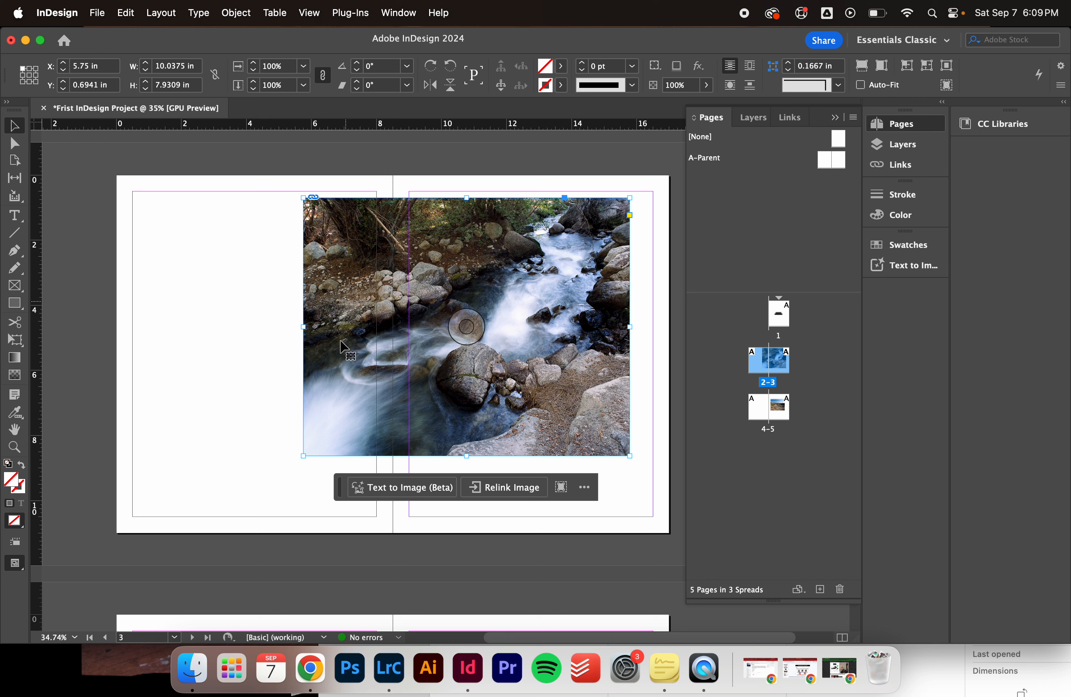
- Try cropping the stream photo's frame to about 8.64 by 6.38 in, undo the change, and dismiss the History panel and its tour
{"action": "left_click_drag", "start_coordinate": [304, 456], "coordinate": [349, 406]}
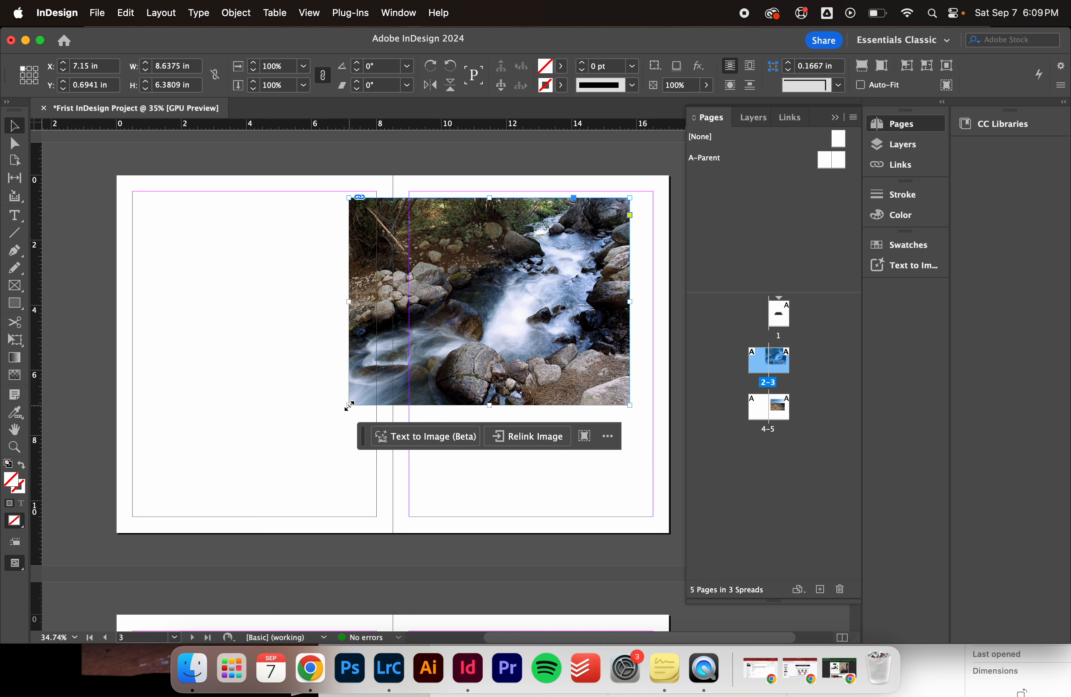
{"action": "key", "text": "super+z"}
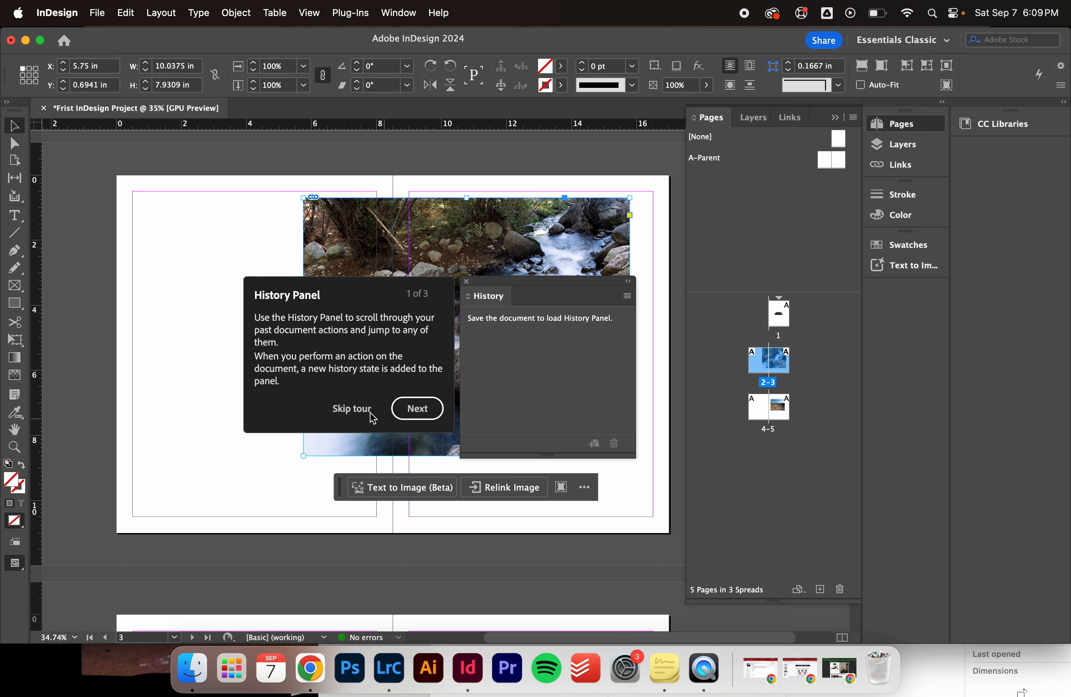
{"action": "left_click", "coordinate": [370, 413]}
{"action": "left_click", "coordinate": [467, 282]}
- Bring the tree-trunk JPEG from the Content folder in Finder, place it nearly filling page 4's margins, and nudge it slightly left
{"action": "scroll", "coordinate": [455, 381], "scroll_direction": "down", "scroll_amount": 5}
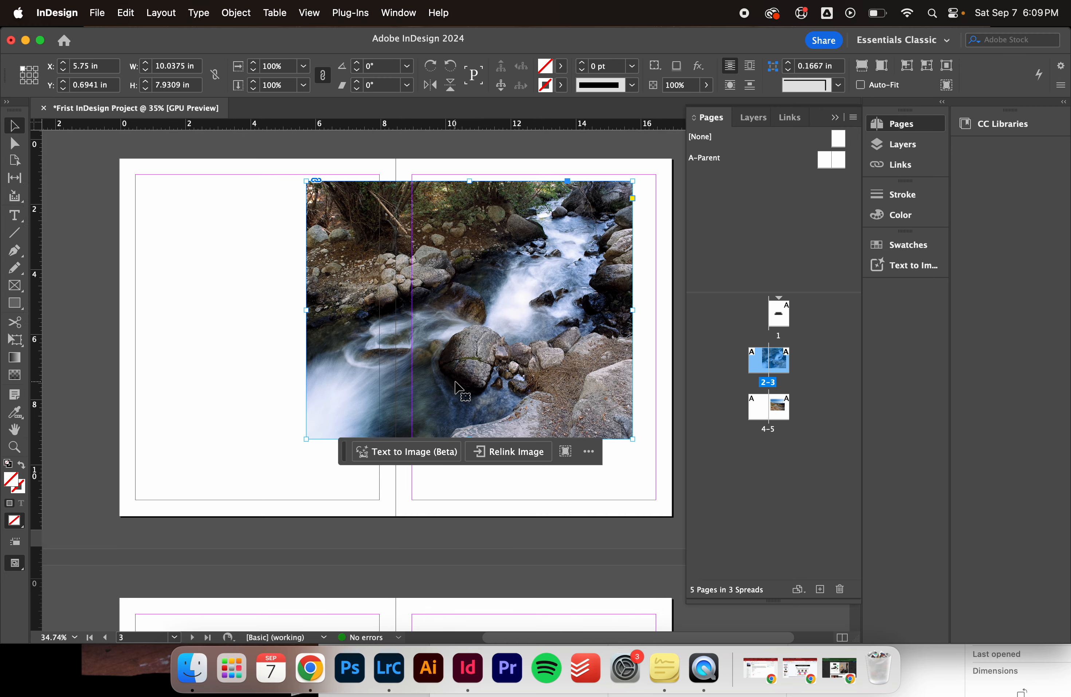
{"action": "scroll", "coordinate": [399, 485], "scroll_direction": "down", "scroll_amount": 3}
{"action": "scroll", "coordinate": [399, 484], "scroll_direction": "up", "scroll_amount": 10}
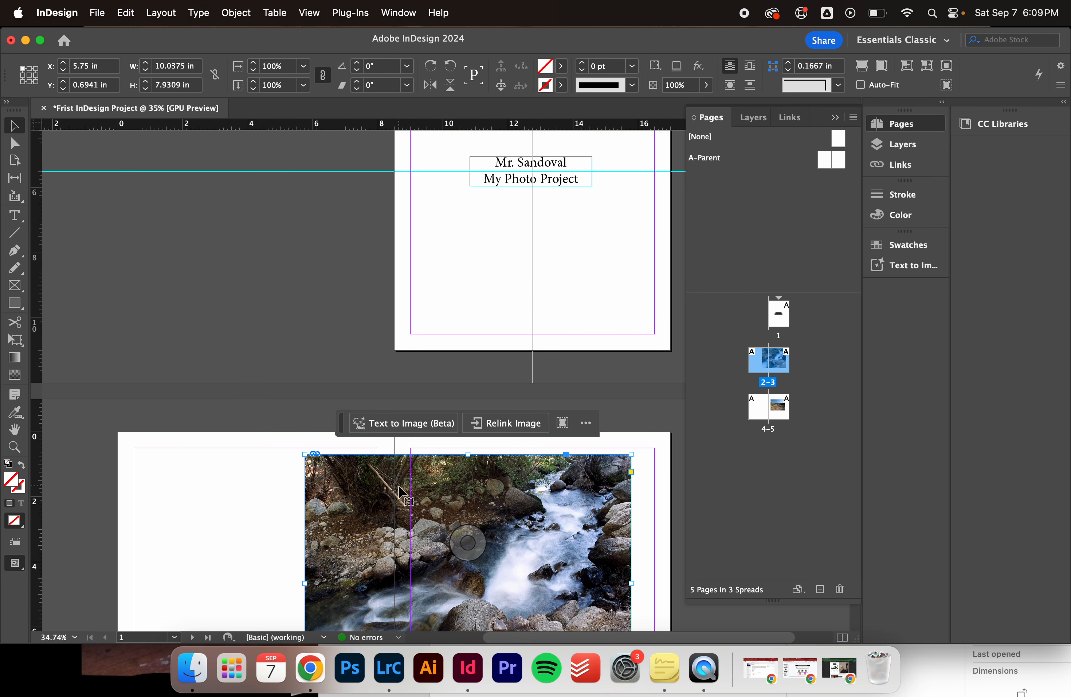
{"action": "scroll", "coordinate": [399, 484], "scroll_direction": "down", "scroll_amount": 10}
{"action": "scroll", "coordinate": [398, 486], "scroll_direction": "down", "scroll_amount": 3}
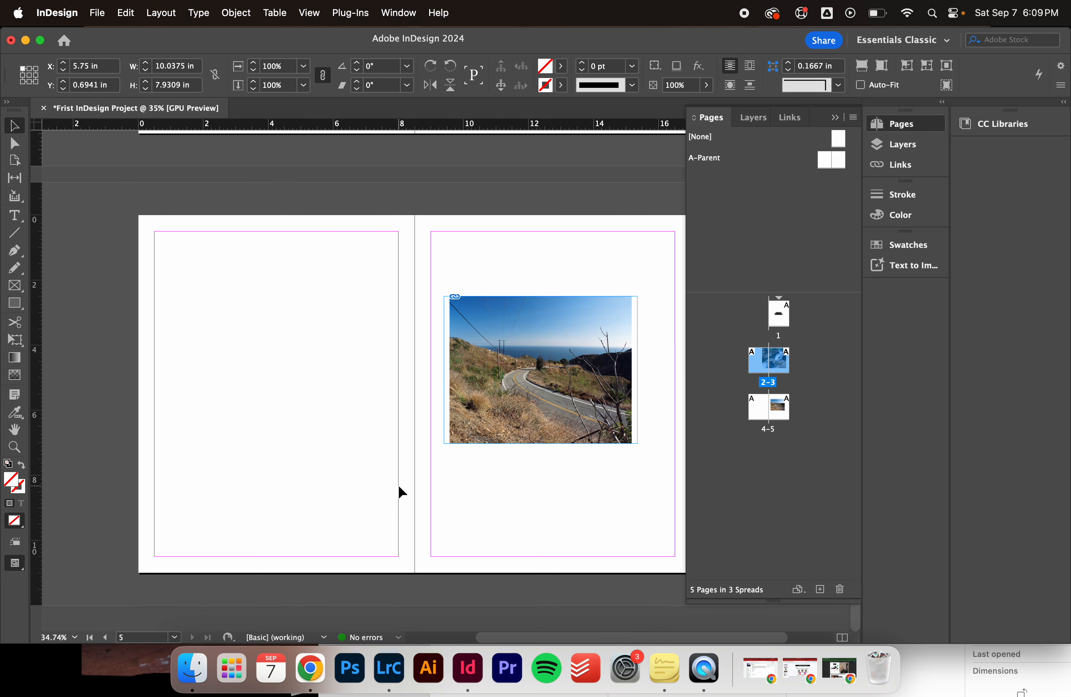
{"action": "left_click", "coordinate": [192, 667]}
{"action": "left_click", "coordinate": [885, 394]}
{"action": "left_click_drag", "start_coordinate": [885, 393], "coordinate": [196, 339]}
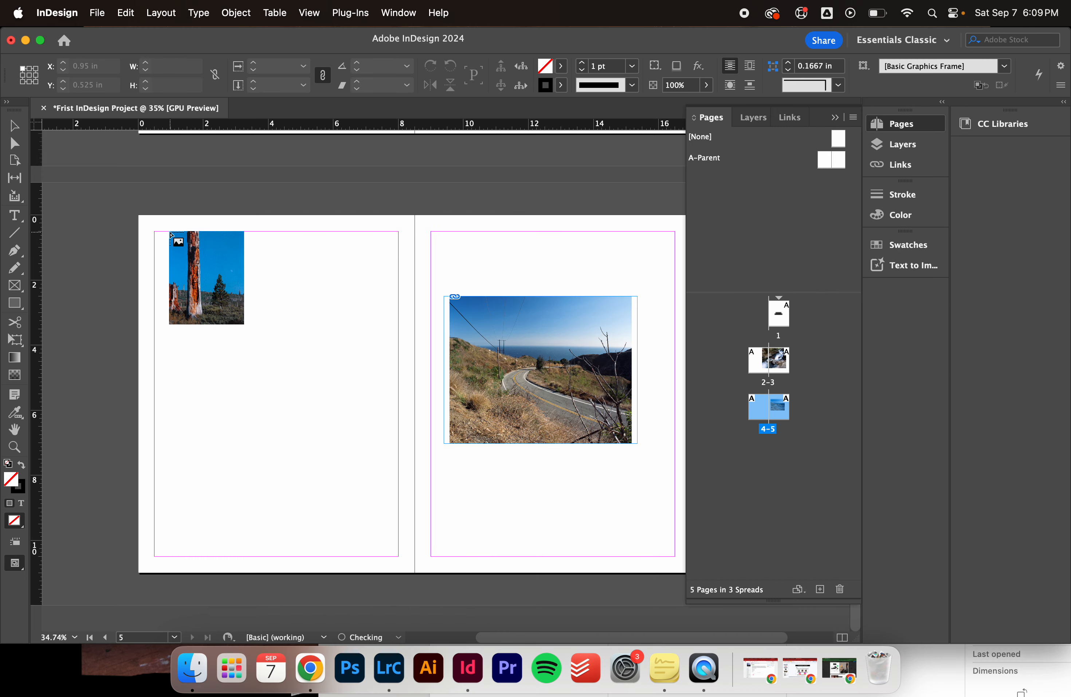
{"action": "left_click_drag", "start_coordinate": [168, 231], "coordinate": [399, 556]}
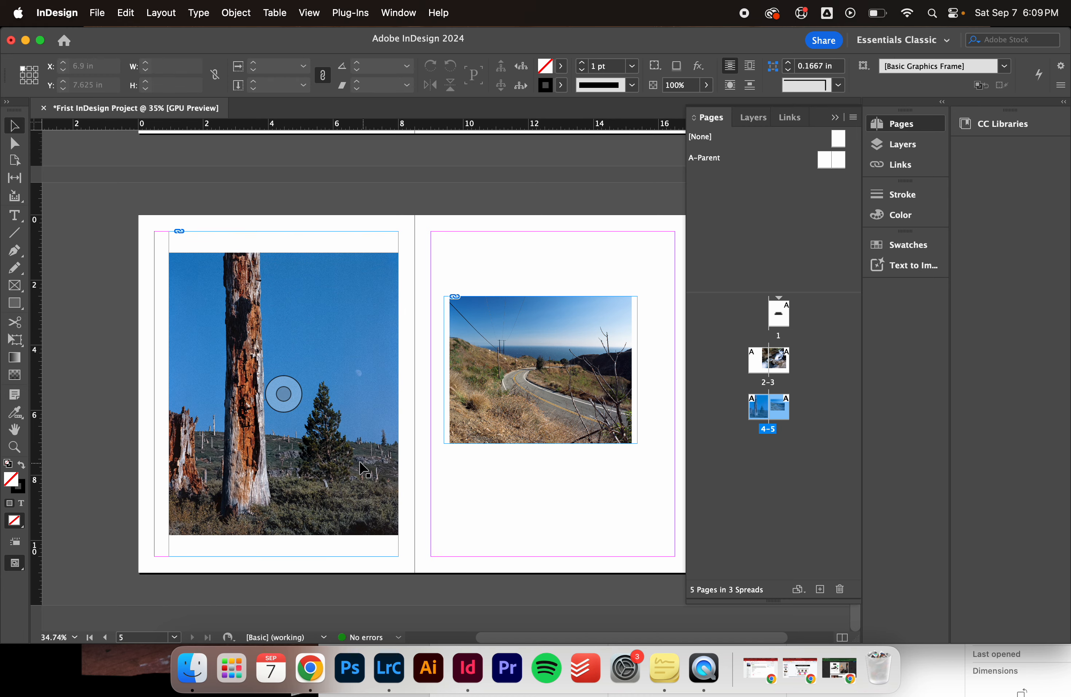
{"action": "left_click_drag", "start_coordinate": [362, 466], "coordinate": [355, 466]}
{"action": "left_click", "coordinate": [481, 506]}
- Open the A-Parent spread and start Create Guides with the preview enabled
{"action": "scroll", "coordinate": [481, 506], "scroll_direction": "down", "scroll_amount": 5}
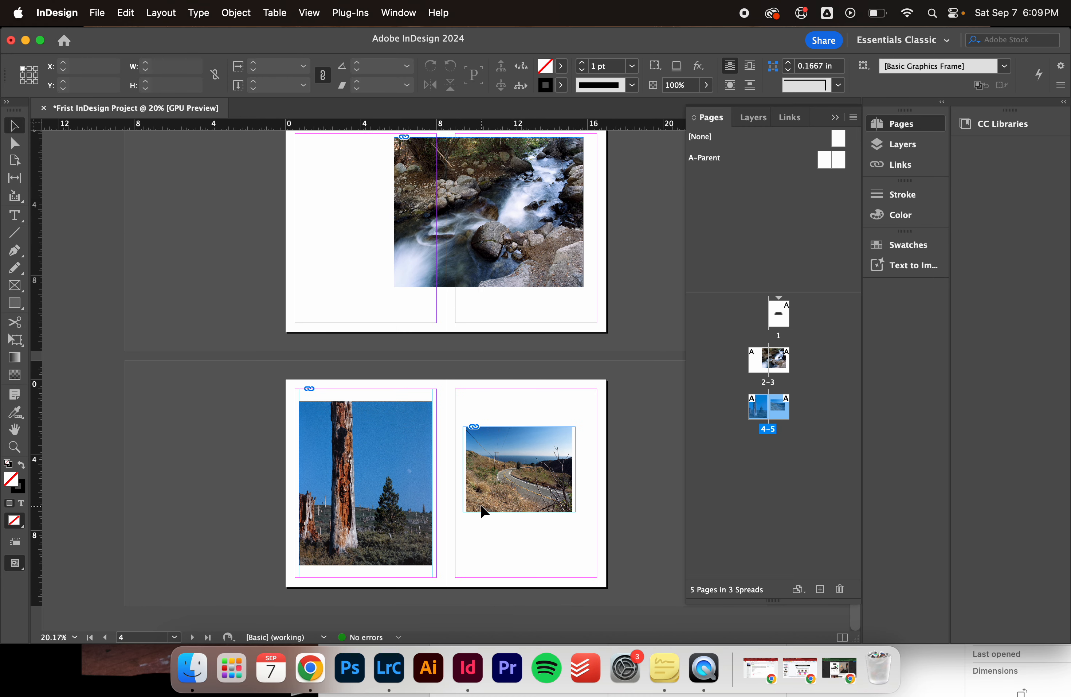
{"action": "scroll", "coordinate": [480, 506], "scroll_direction": "up", "scroll_amount": 5}
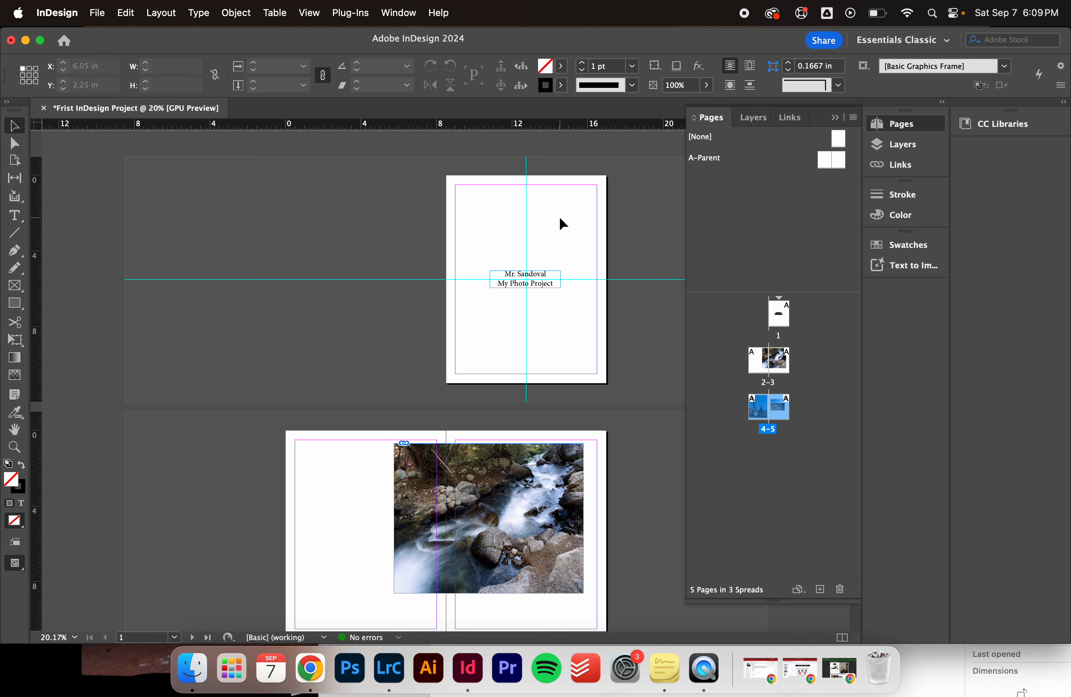
{"action": "scroll", "coordinate": [399, 466], "scroll_direction": "down", "scroll_amount": 5}
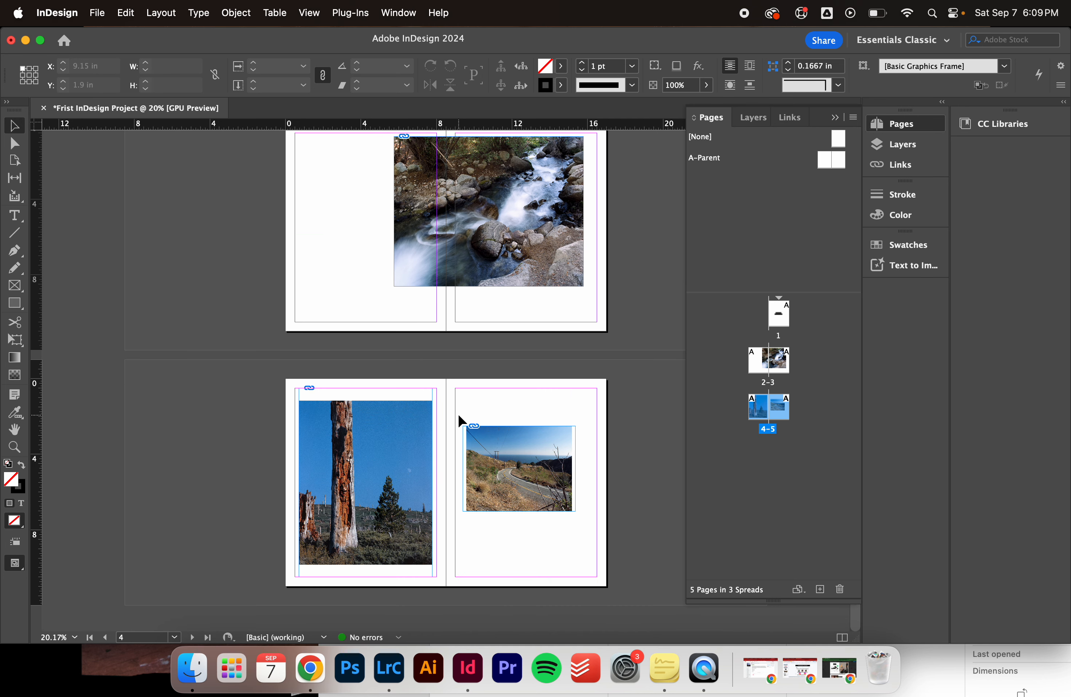
{"action": "scroll", "coordinate": [457, 414], "scroll_direction": "up", "scroll_amount": 3}
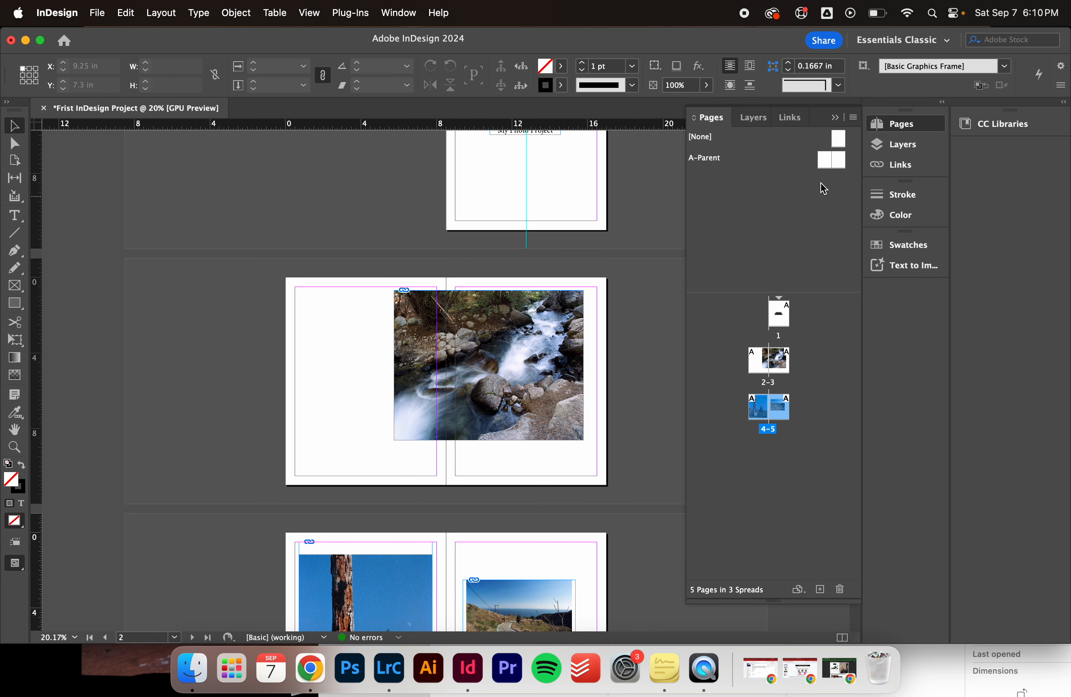
{"action": "double_click", "coordinate": [824, 162]}
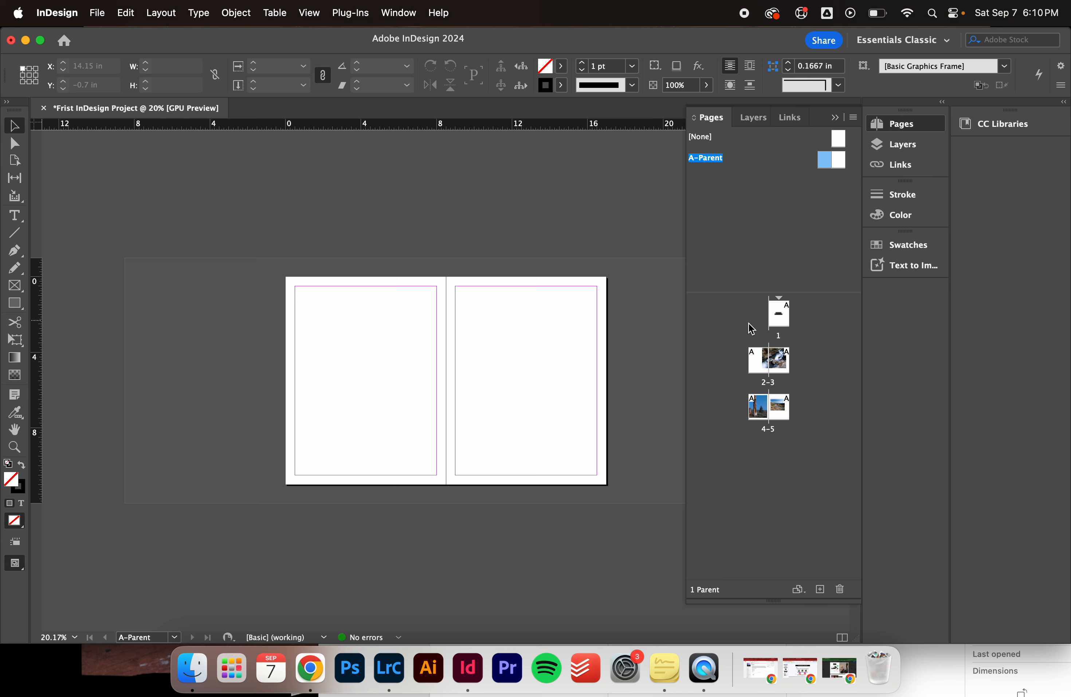
{"action": "left_click", "coordinate": [171, 6]}
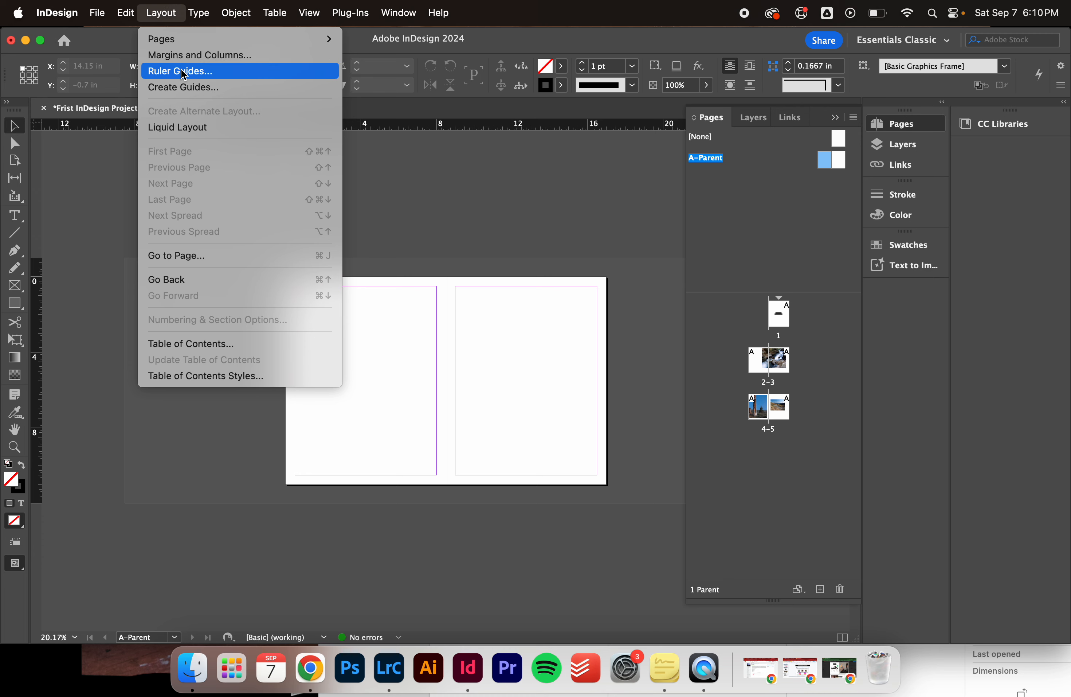
{"action": "left_click", "coordinate": [188, 88]}
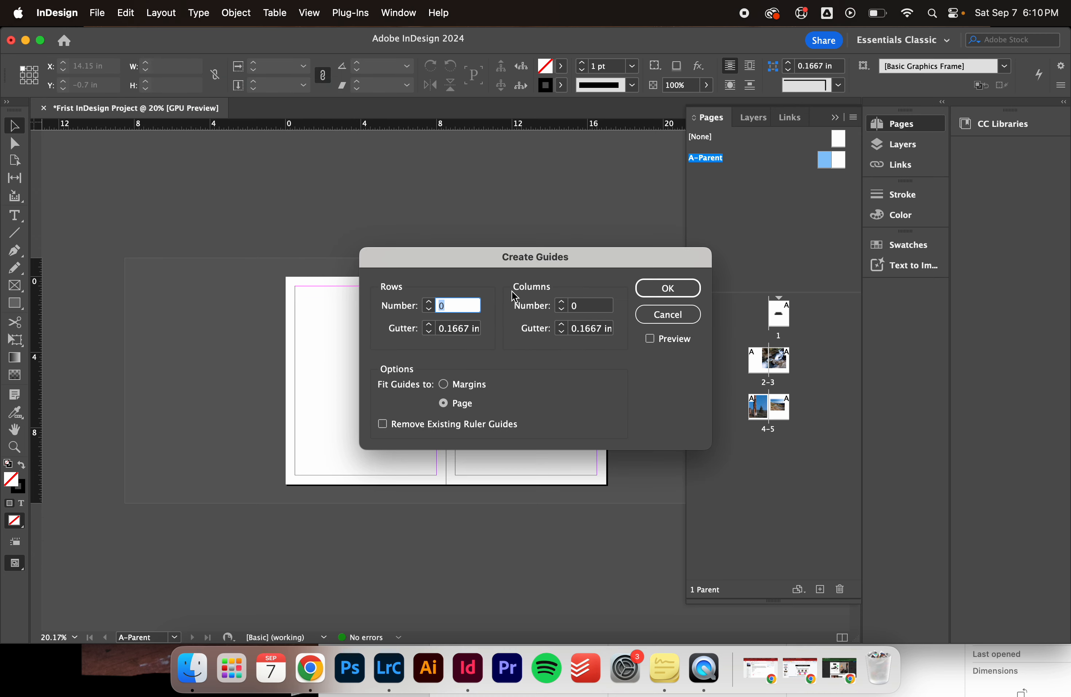
{"action": "left_click_drag", "start_coordinate": [462, 263], "coordinate": [714, 407]}
{"action": "left_click", "coordinate": [901, 484]}
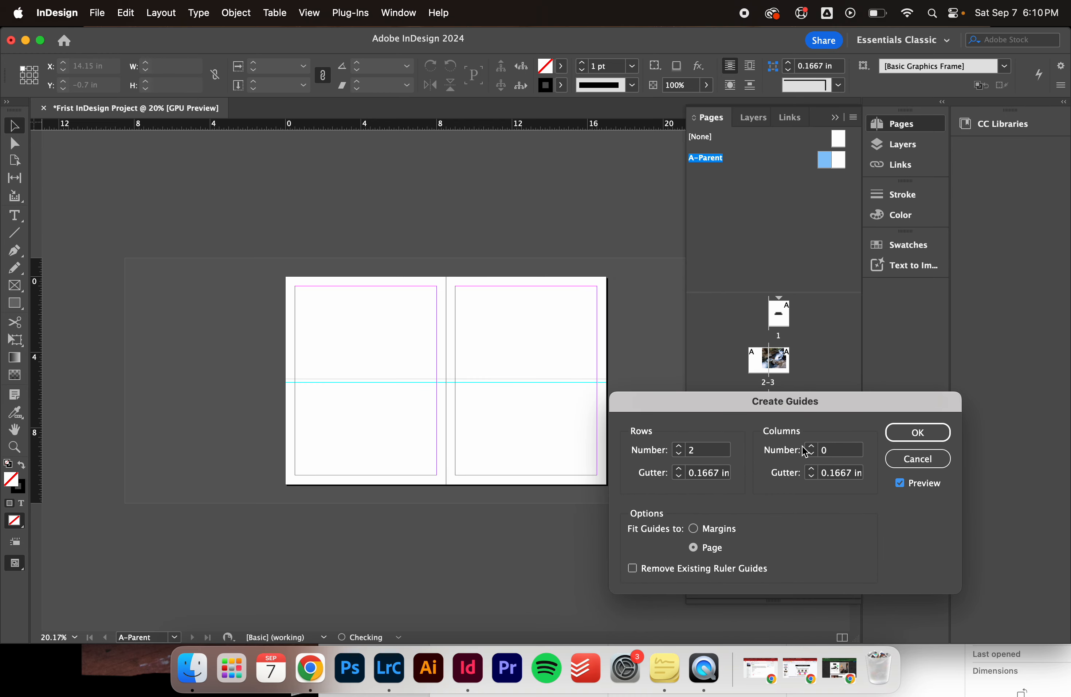
- Set the parent spread's guides to 3 rows and 4 columns
{"action": "left_click", "coordinate": [811, 446]}
{"action": "left_click", "coordinate": [811, 446]}
{"action": "left_click", "coordinate": [811, 447]}
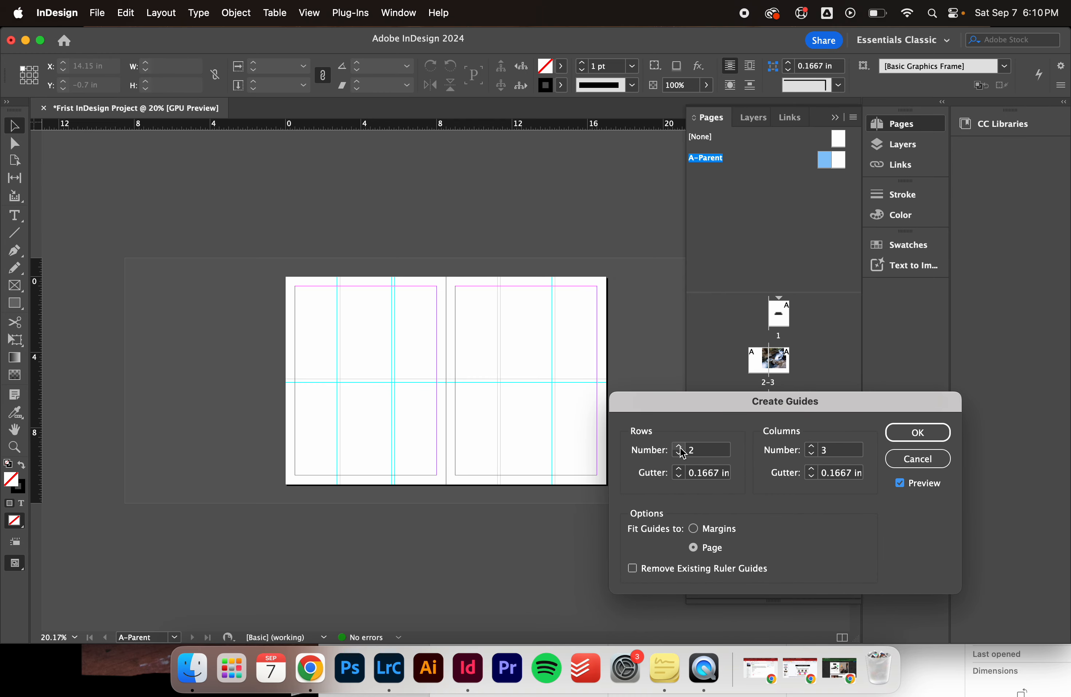
{"action": "left_click", "coordinate": [680, 446]}
{"action": "left_click", "coordinate": [812, 446]}
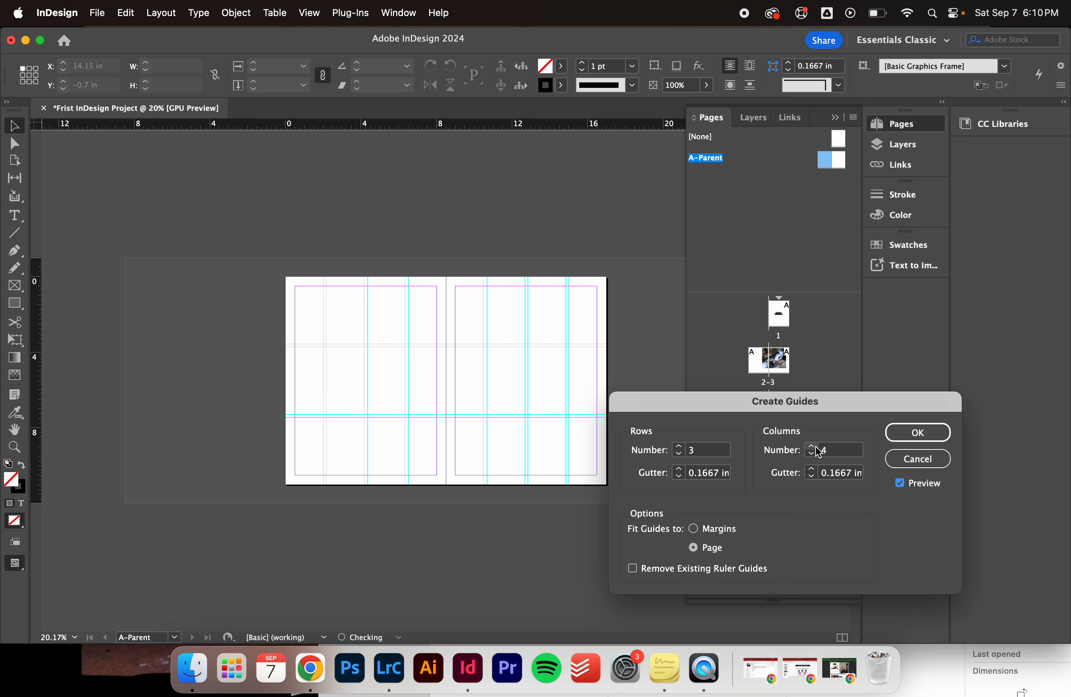
- Try column gutters from 0.625 in down to 0.125 in, raise the gutter one increment, and create the guides on the parent spread
{"action": "left_click", "coordinate": [812, 469]}
{"action": "left_click", "coordinate": [812, 468]}
{"action": "left_click", "coordinate": [812, 469]}
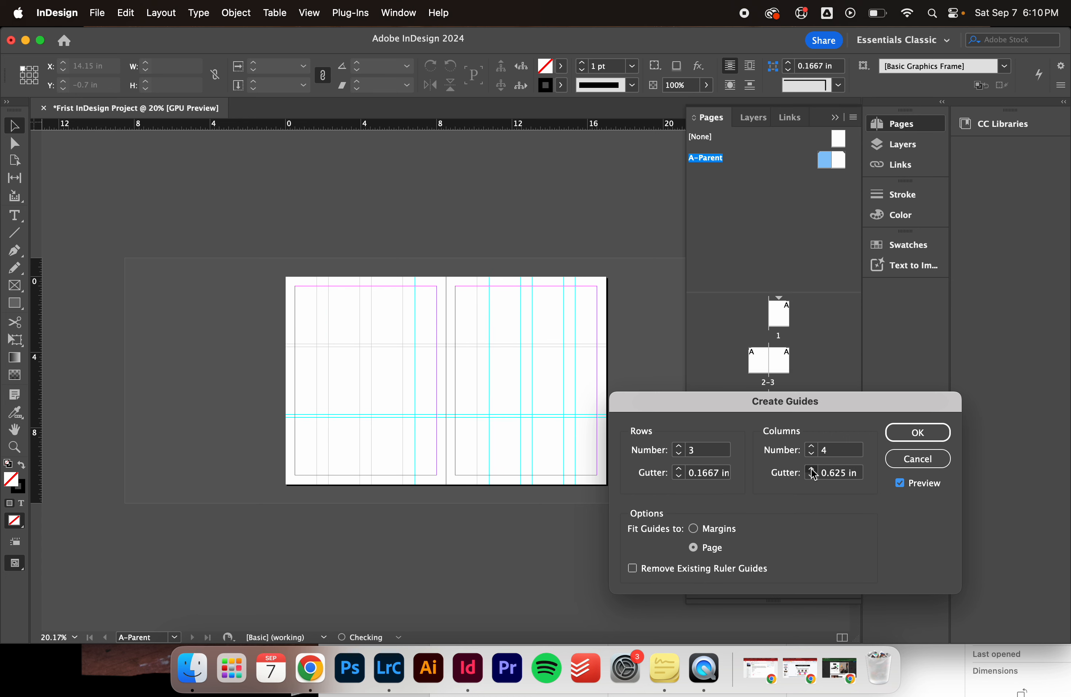
{"action": "left_click", "coordinate": [812, 469]}
{"action": "left_click", "coordinate": [812, 476]}
{"action": "left_click", "coordinate": [812, 476]}
{"action": "left_click", "coordinate": [812, 476]}
{"action": "left_click", "coordinate": [812, 476]}
{"action": "left_click", "coordinate": [812, 476]}
{"action": "left_click", "coordinate": [812, 476]}
{"action": "left_click", "coordinate": [812, 476]}
{"action": "left_click", "coordinate": [812, 476]}
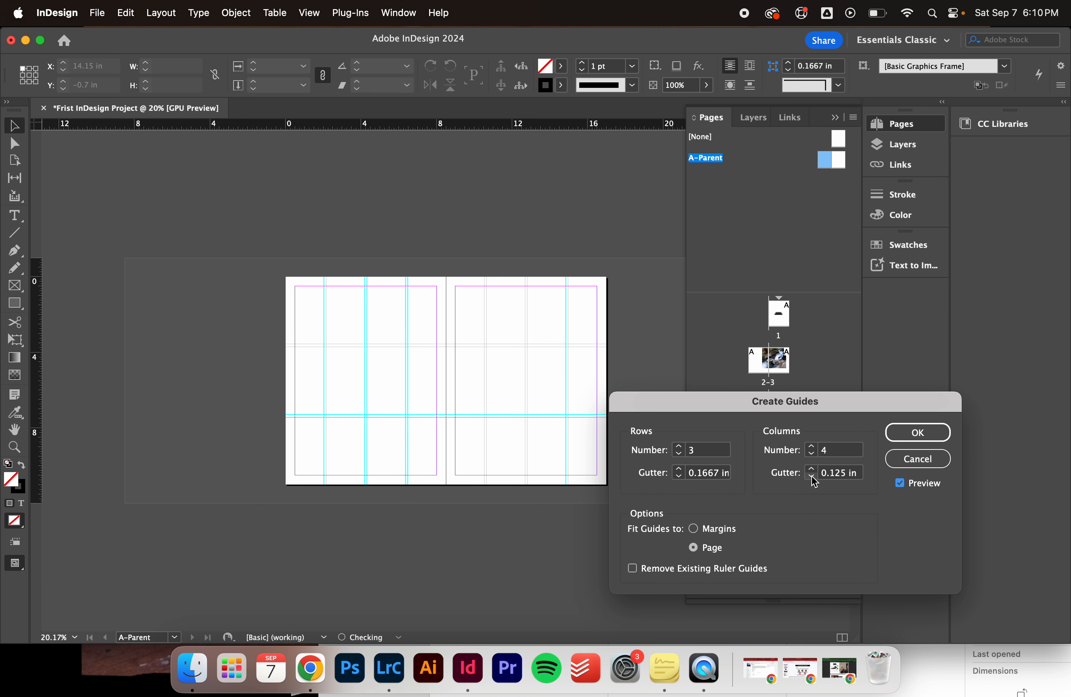
{"action": "left_click", "coordinate": [813, 470]}
{"action": "left_click", "coordinate": [899, 433]}
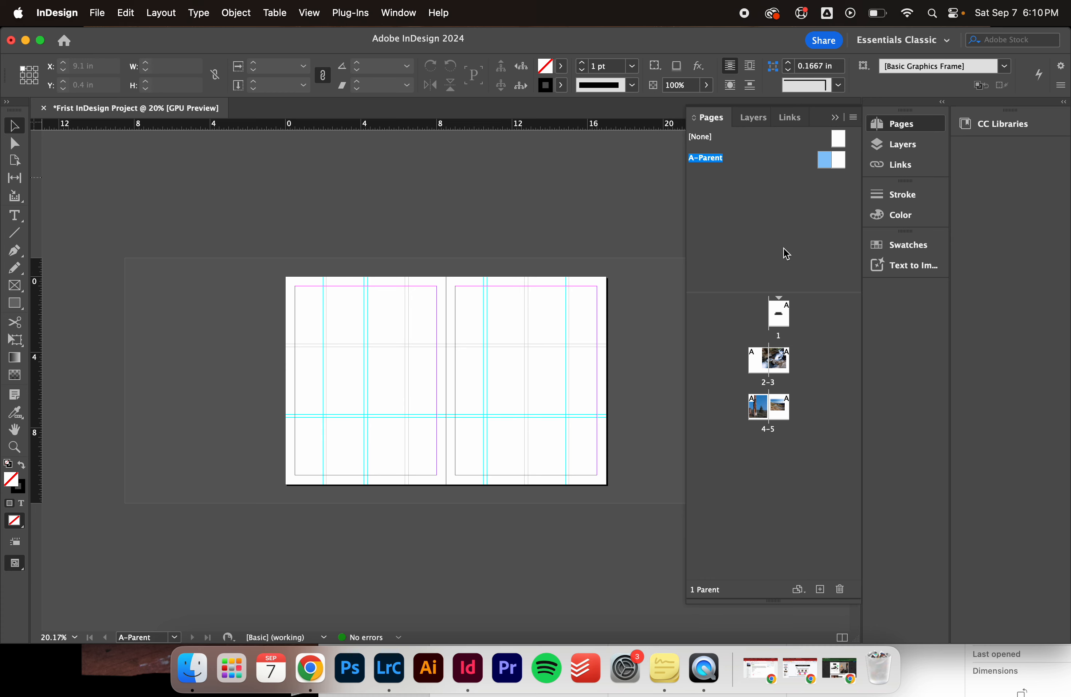
- Return to the document pages and move the road photo lower on page 5, to about X 8.88 in and Y 5.5 in
{"action": "double_click", "coordinate": [779, 323]}
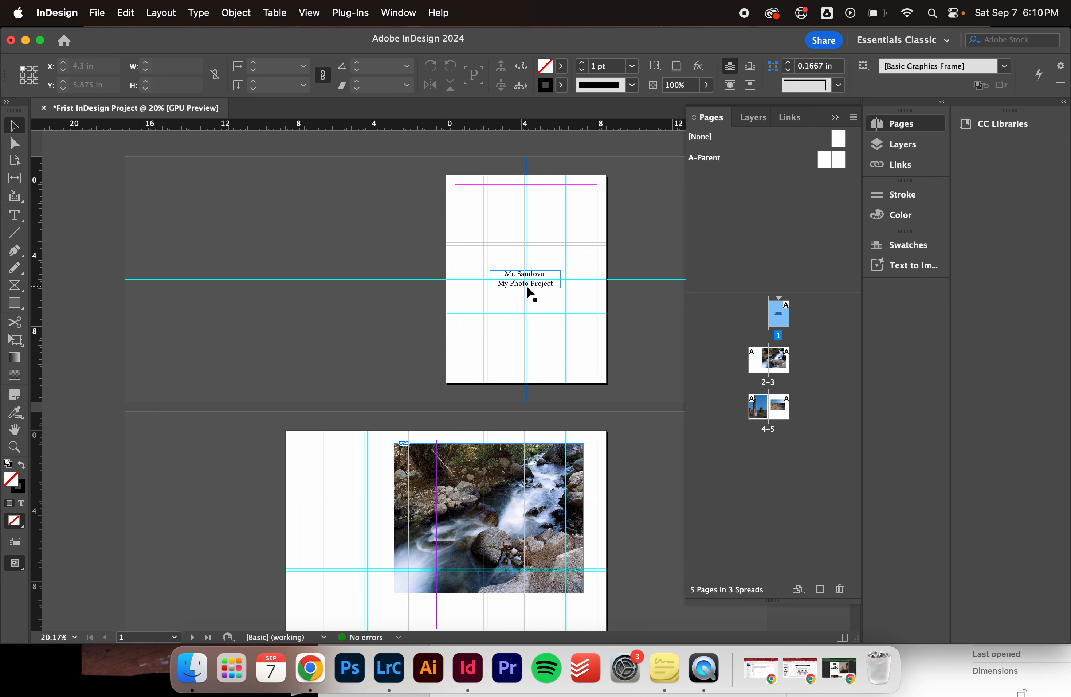
{"action": "scroll", "coordinate": [527, 284], "scroll_direction": "down", "scroll_amount": 10}
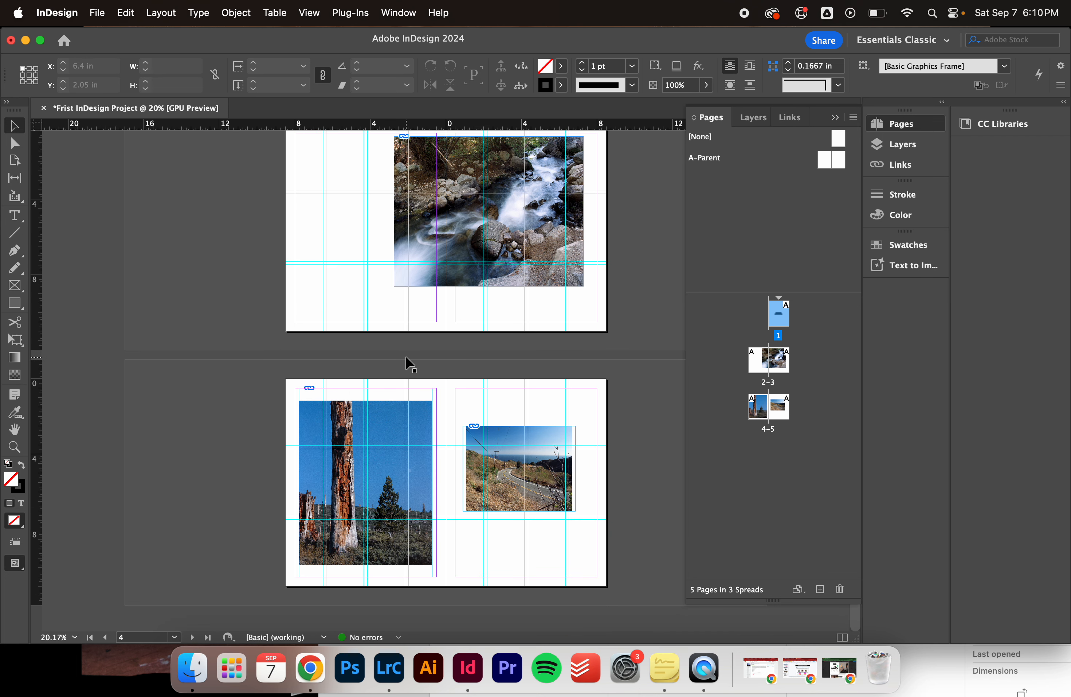
{"action": "left_click", "coordinate": [512, 500]}
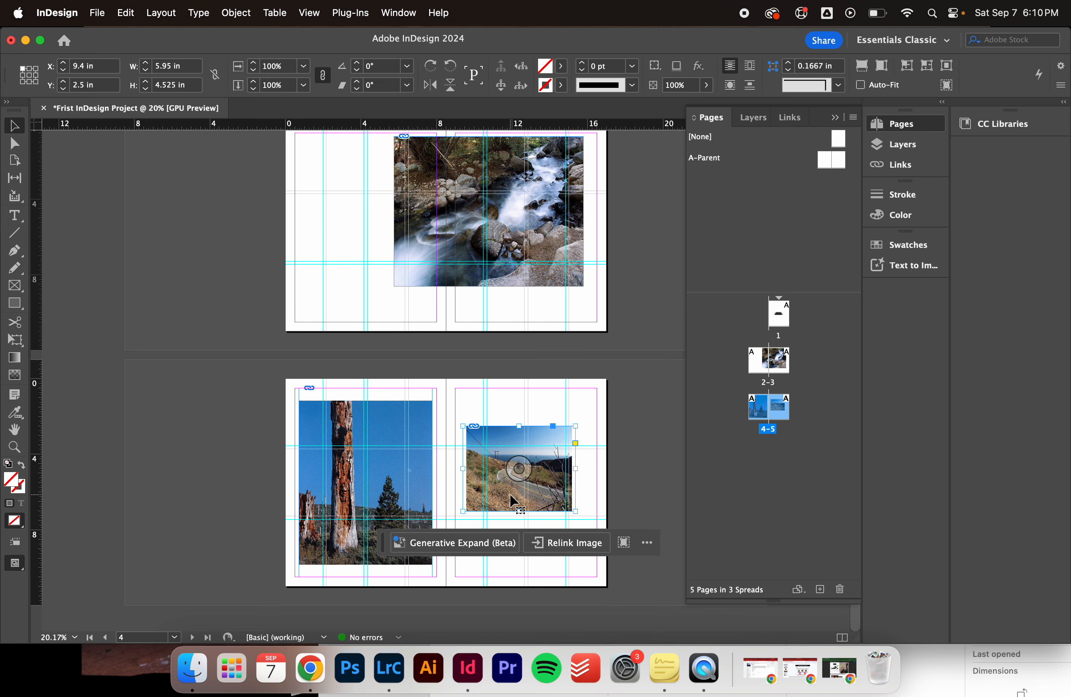
{"action": "left_click_drag", "start_coordinate": [512, 500], "coordinate": [513, 538]}
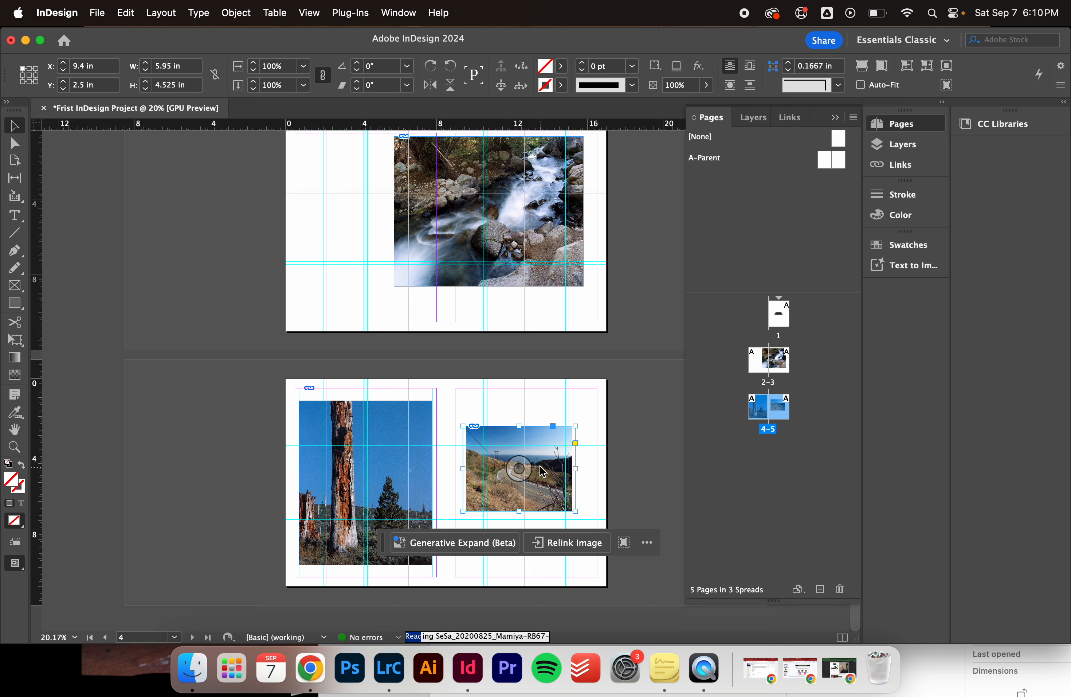
{"action": "left_click_drag", "start_coordinate": [540, 489], "coordinate": [533, 547]}
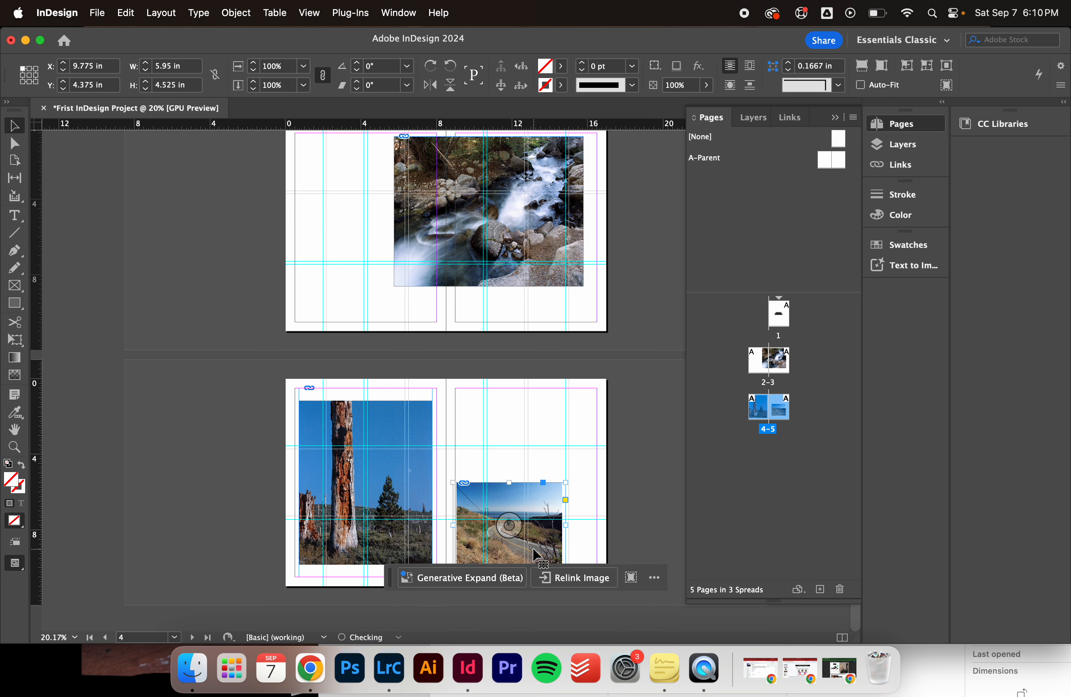
{"action": "scroll", "coordinate": [589, 487], "scroll_direction": "up", "scroll_amount": 3}
{"action": "scroll", "coordinate": [589, 488], "scroll_direction": "up", "scroll_amount": 9}
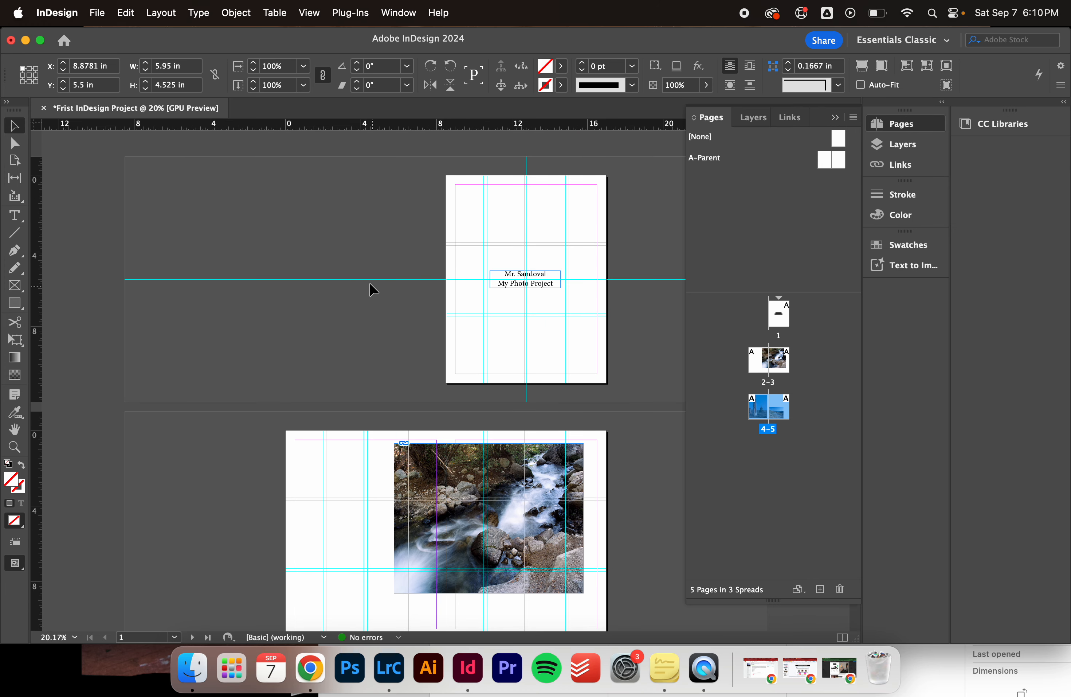
{"action": "scroll", "coordinate": [542, 296], "scroll_direction": "down", "scroll_amount": 12}
{"action": "scroll", "coordinate": [482, 357], "scroll_direction": "up", "scroll_amount": 4}
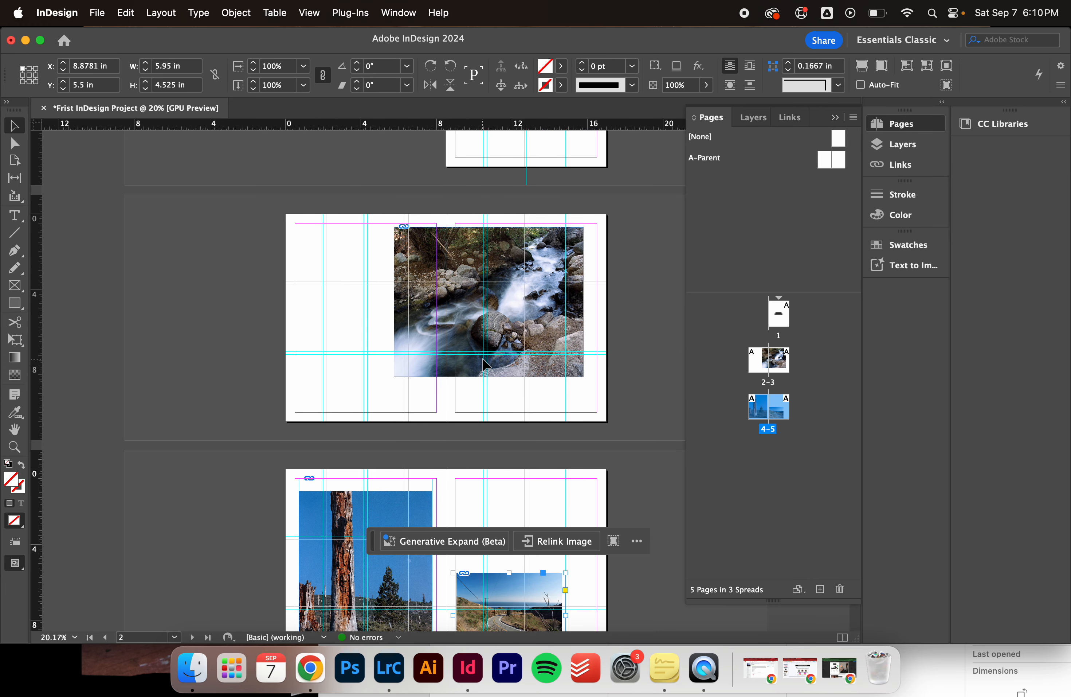
- Check the project folder in Finder and save the document as Frist InDesign Project in the First InDesign Project folder
{"action": "left_click", "coordinate": [193, 666]}
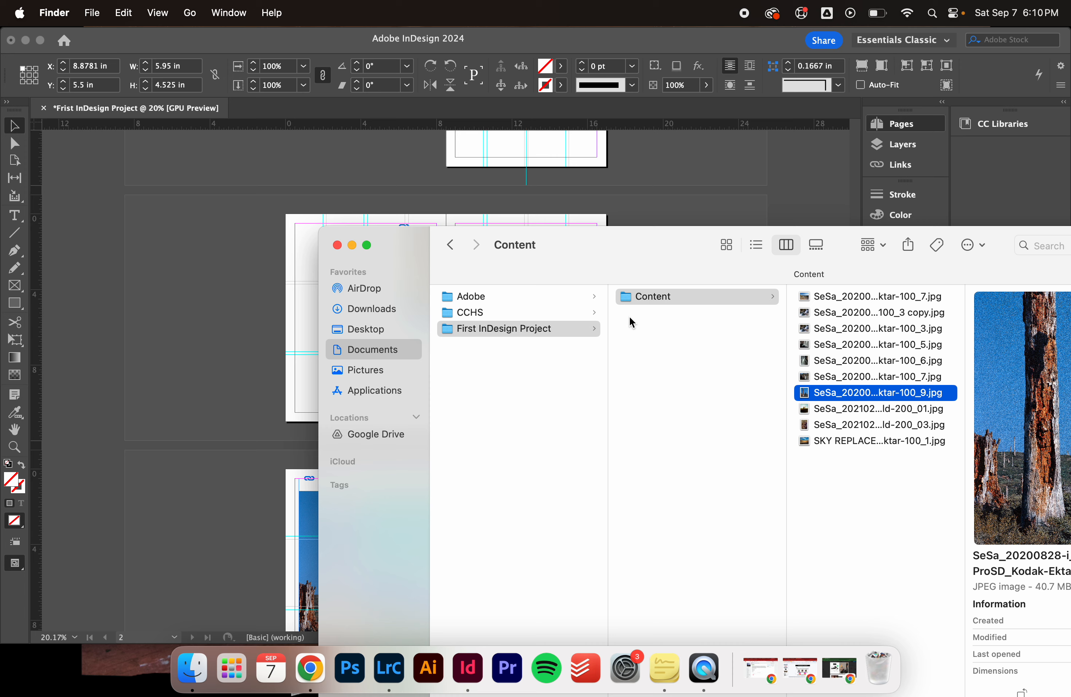
{"action": "left_click", "coordinate": [237, 251]}
{"action": "left_click", "coordinate": [100, 5]}
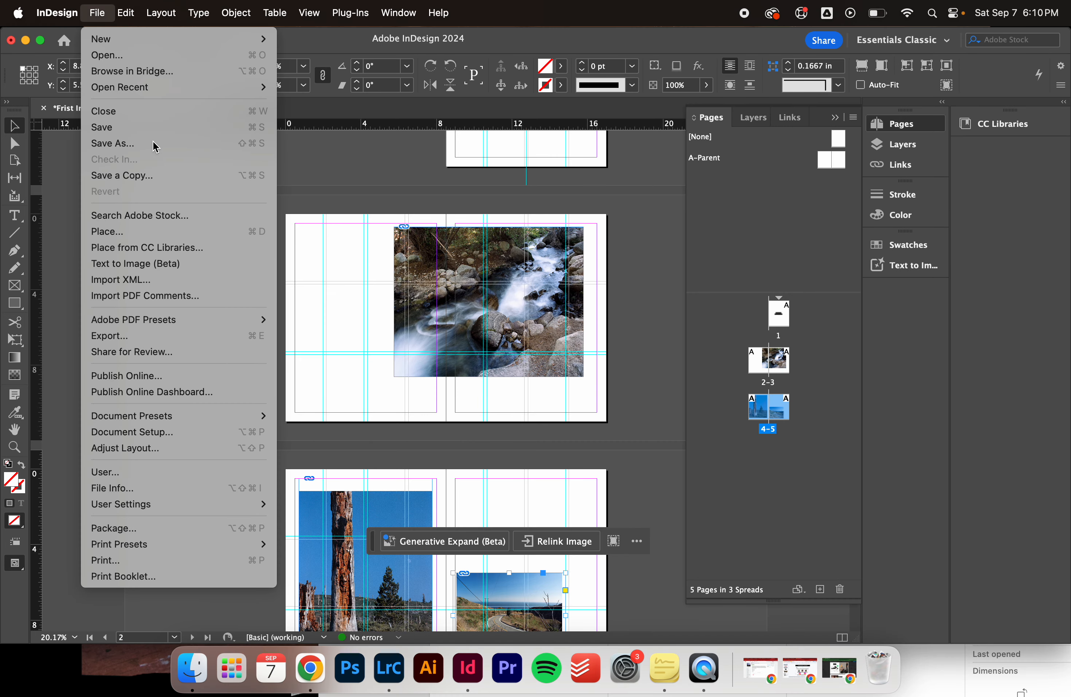
{"action": "left_click", "coordinate": [157, 144]}
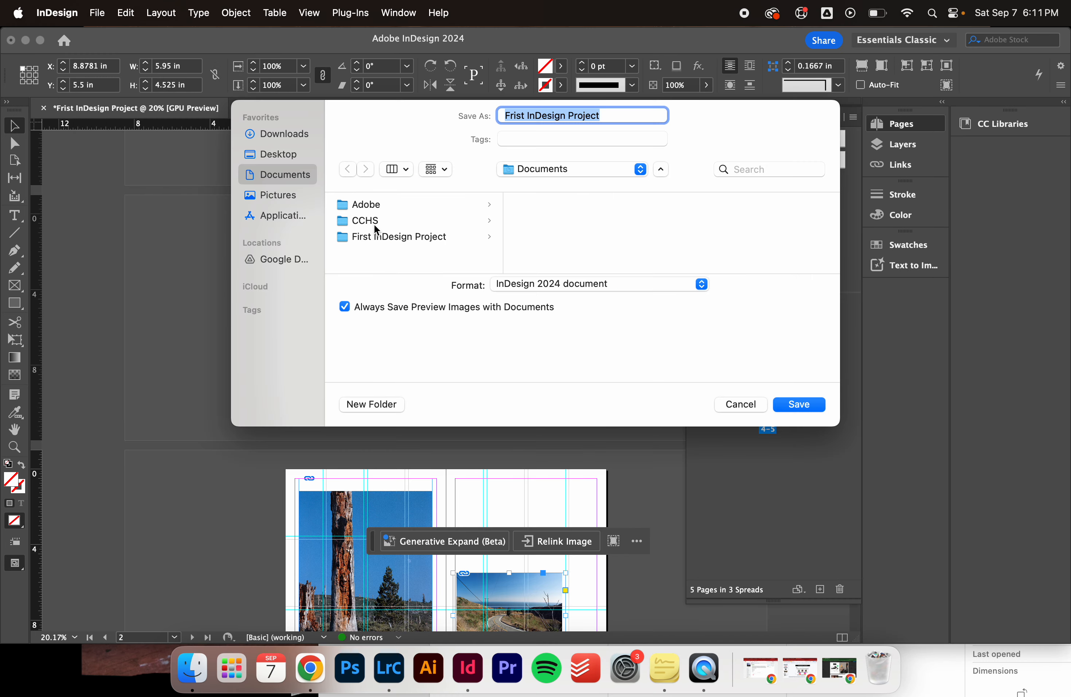
{"action": "left_click", "coordinate": [378, 236]}
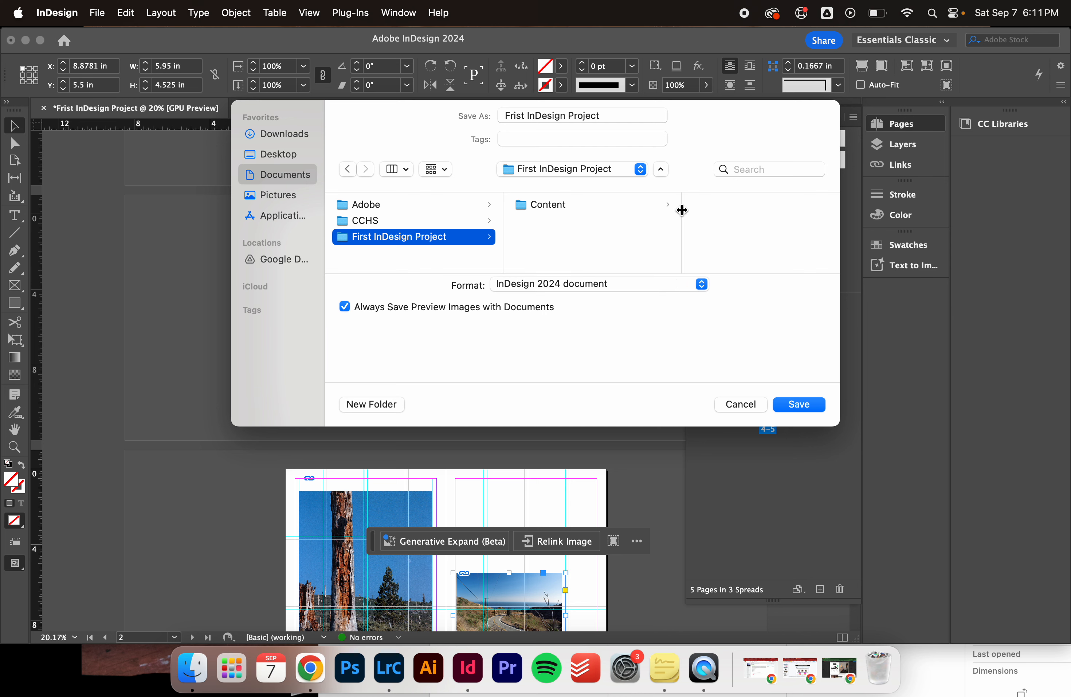
{"action": "left_click", "coordinate": [801, 402]}
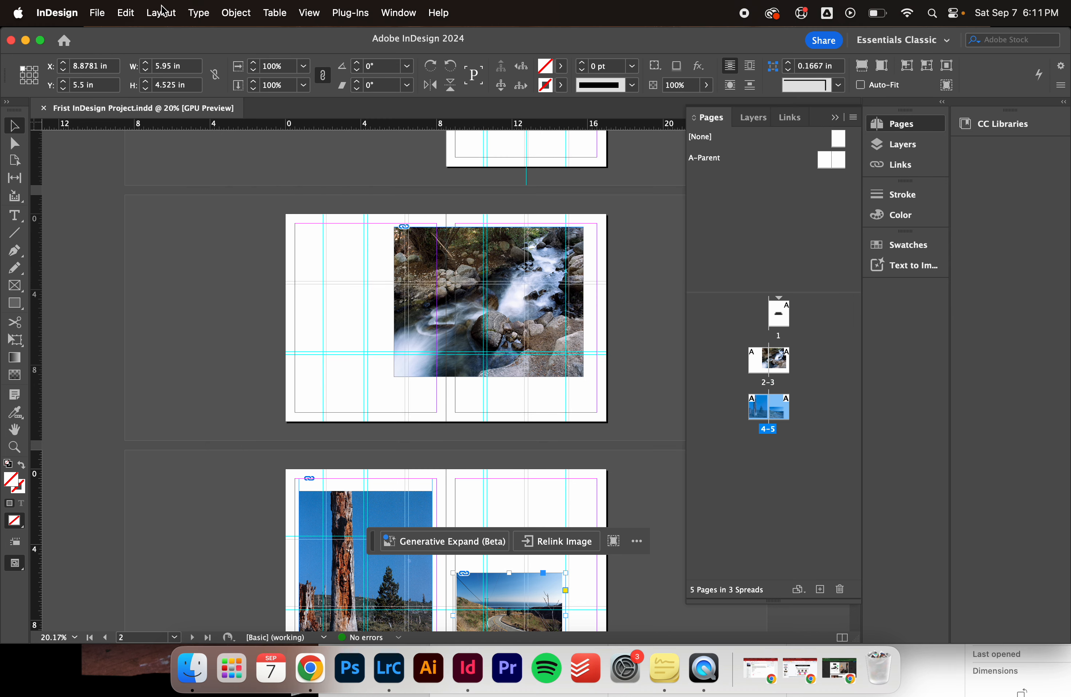
{"action": "scroll", "coordinate": [363, 258], "scroll_direction": "up", "scroll_amount": 5}
{"action": "scroll", "coordinate": [363, 258], "scroll_direction": "down", "scroll_amount": 7}
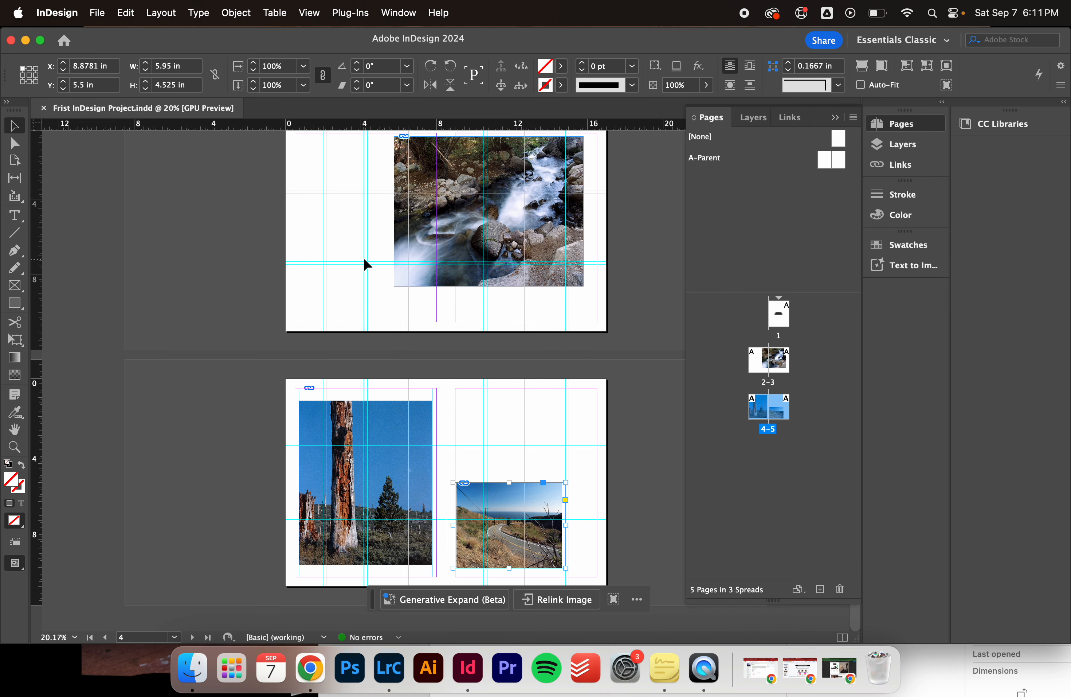
{"action": "scroll", "coordinate": [313, 260], "scroll_direction": "up", "scroll_amount": 4}
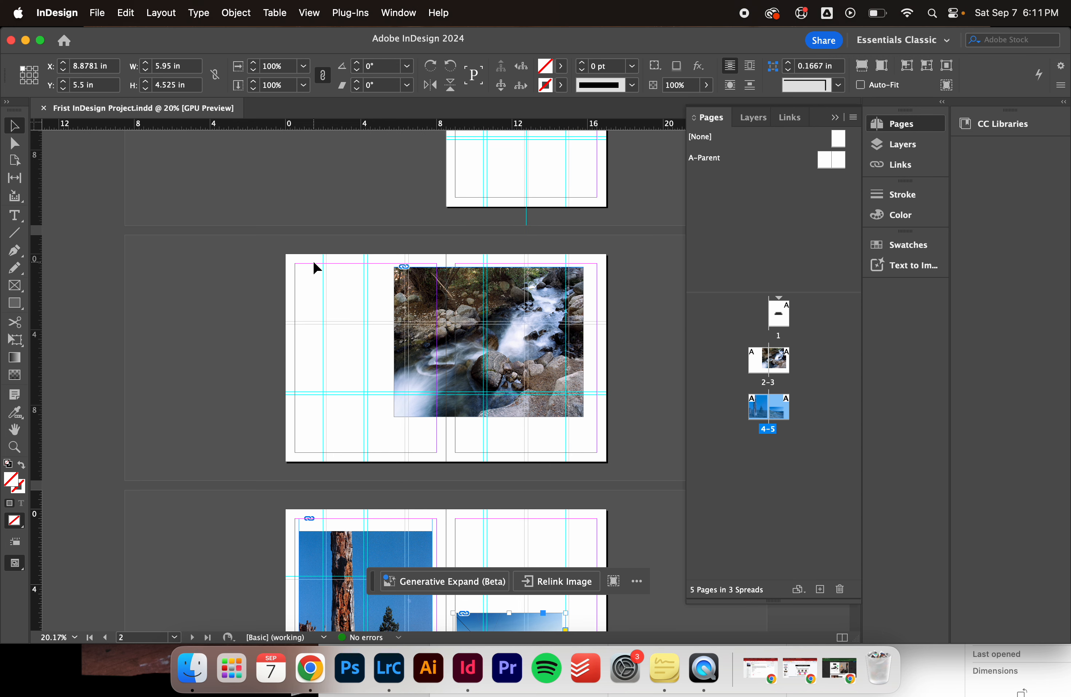
{"action": "left_click", "coordinate": [313, 260]}
{"action": "scroll", "coordinate": [434, 431], "scroll_direction": "down", "scroll_amount": 5}
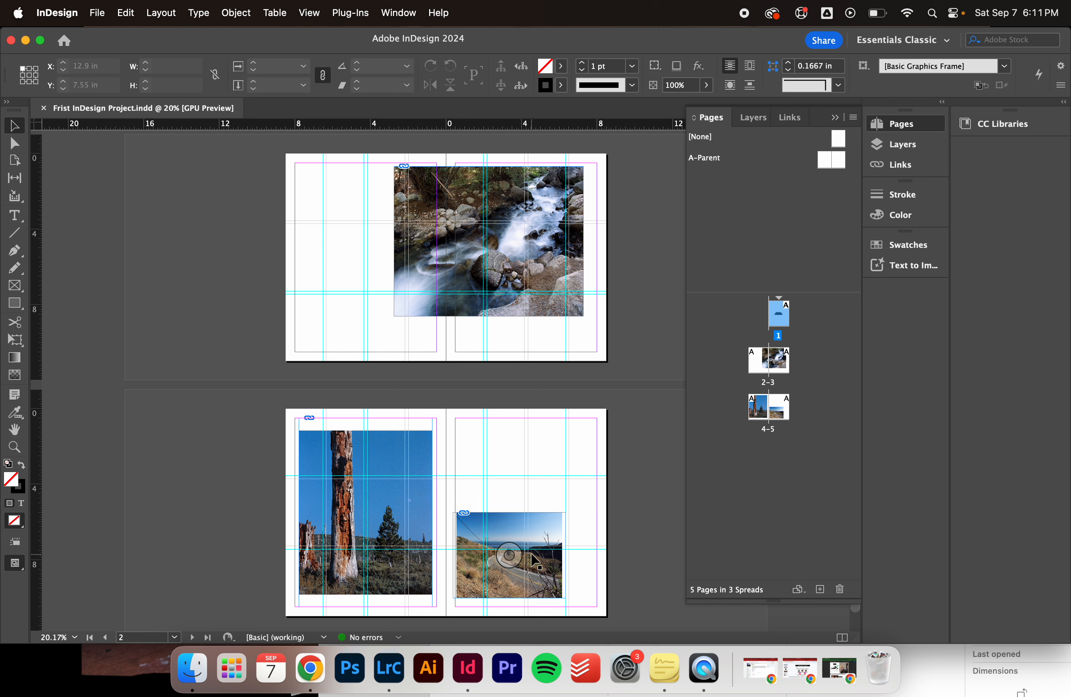
- Start exporting the document in the Adobe PDF (Print) format
{"action": "left_click", "coordinate": [56, 13]}
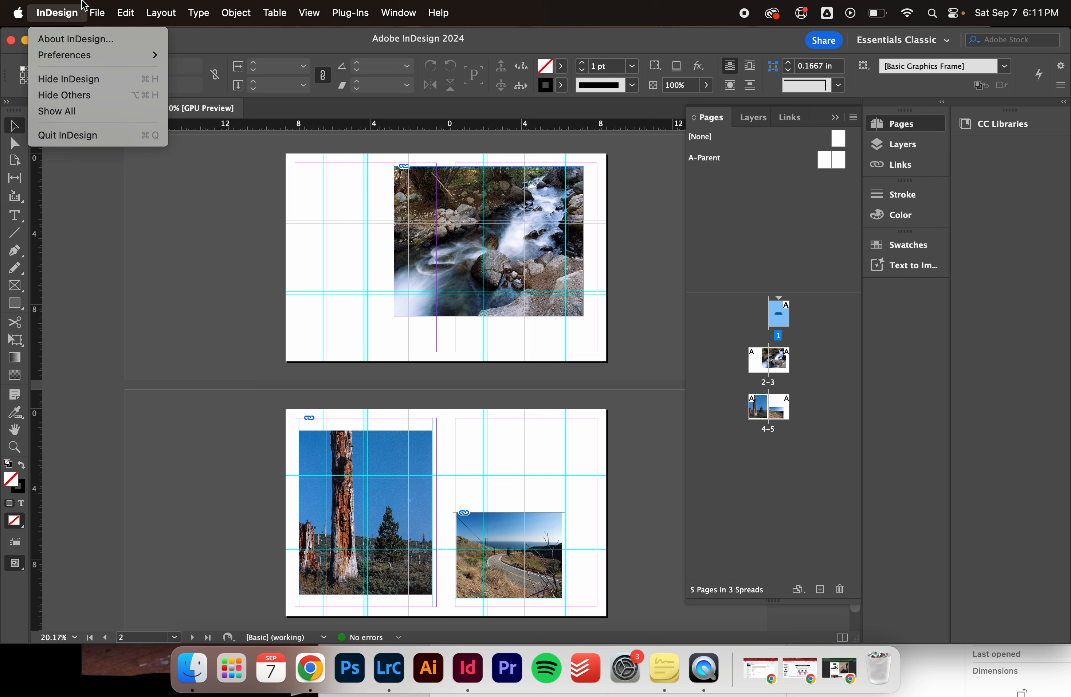
{"action": "mouse_move", "coordinate": [97, 6]}
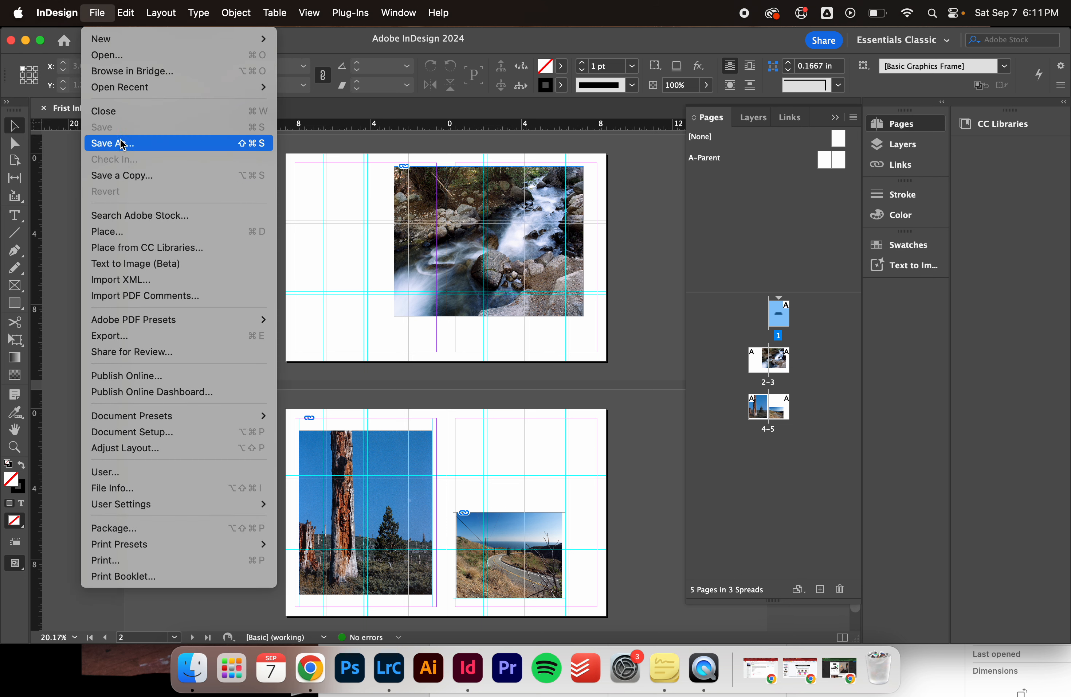
{"action": "left_click", "coordinate": [142, 340]}
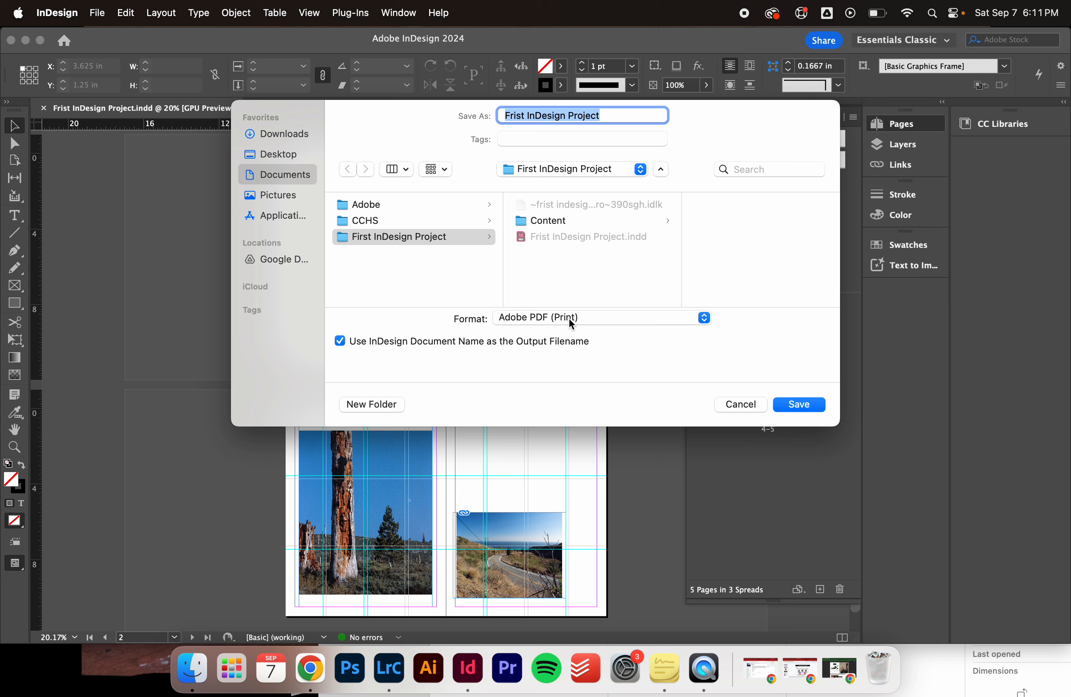
{"action": "left_click", "coordinate": [570, 319]}
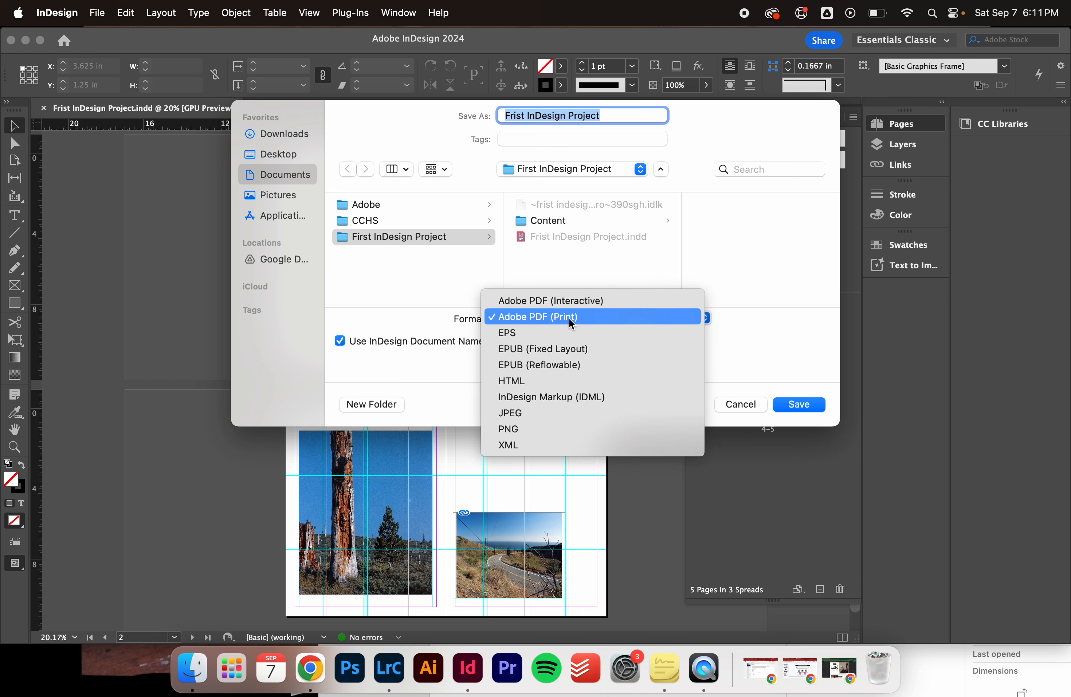
{"action": "left_click", "coordinate": [570, 318]}
{"action": "left_click", "coordinate": [569, 275]}
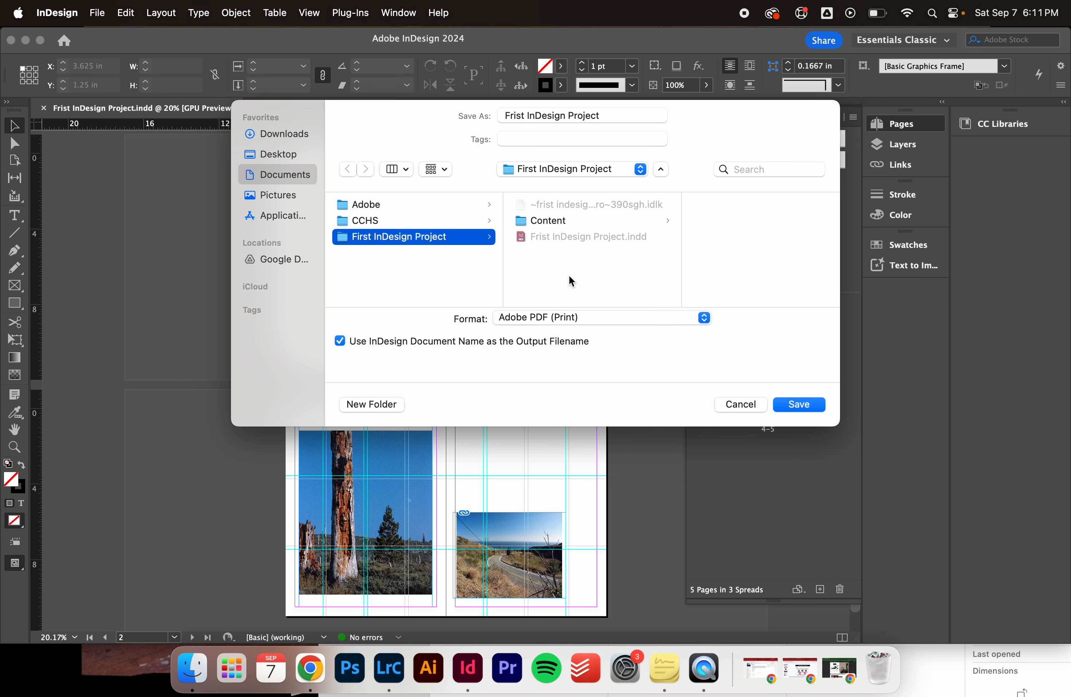
- Create a folder named Export PDF inside First InDesign Project and save the PDF there as Frist InDesign Project
{"action": "left_click", "coordinate": [364, 410]}
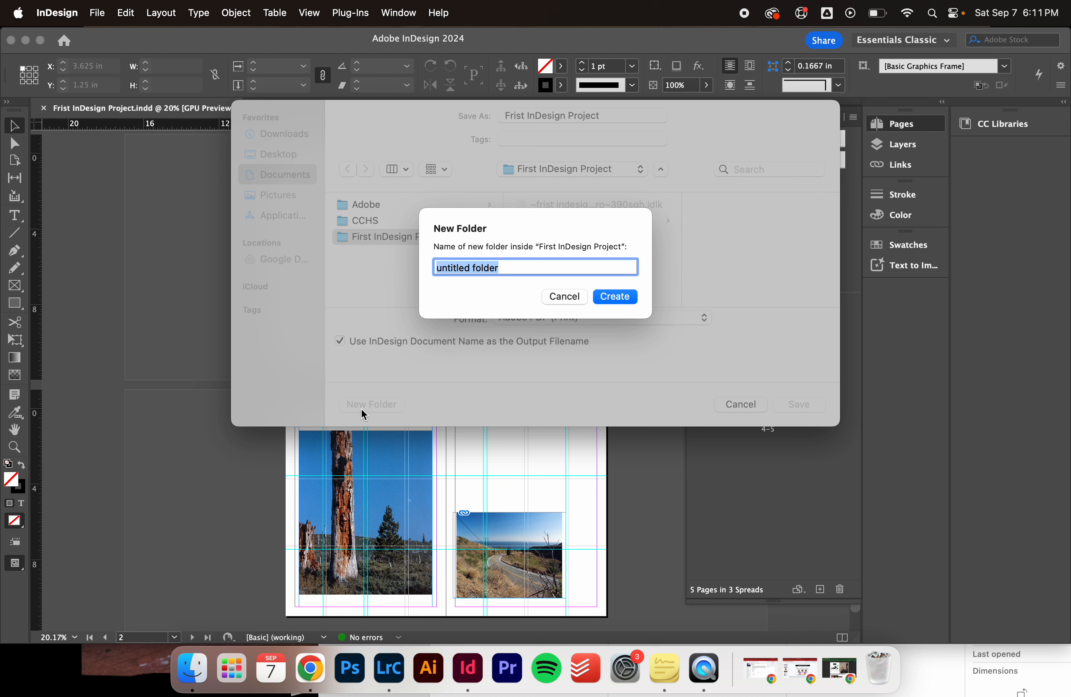
{"action": "type", "text": "Export PDF"}
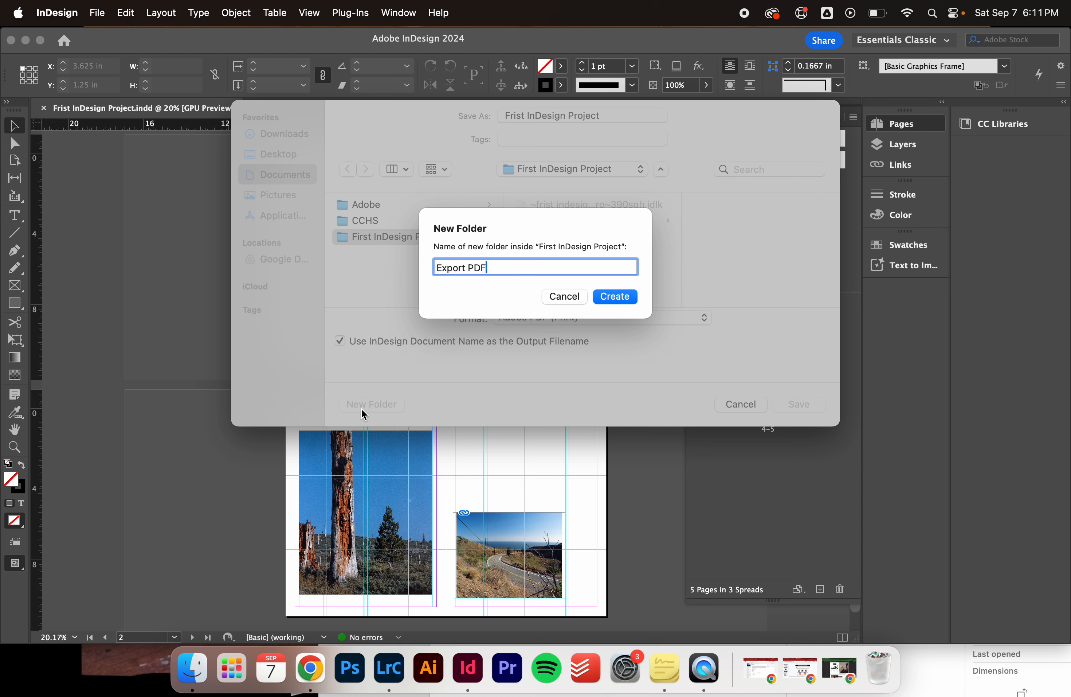
{"action": "key", "text": "Return"}
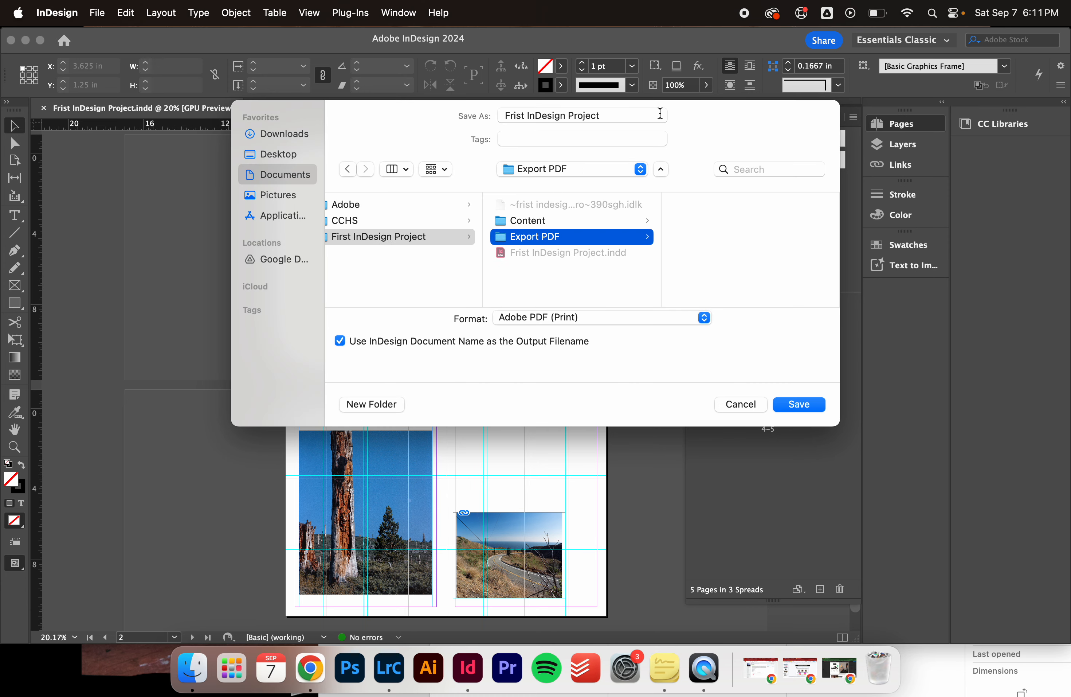
{"action": "left_click", "coordinate": [782, 405]}
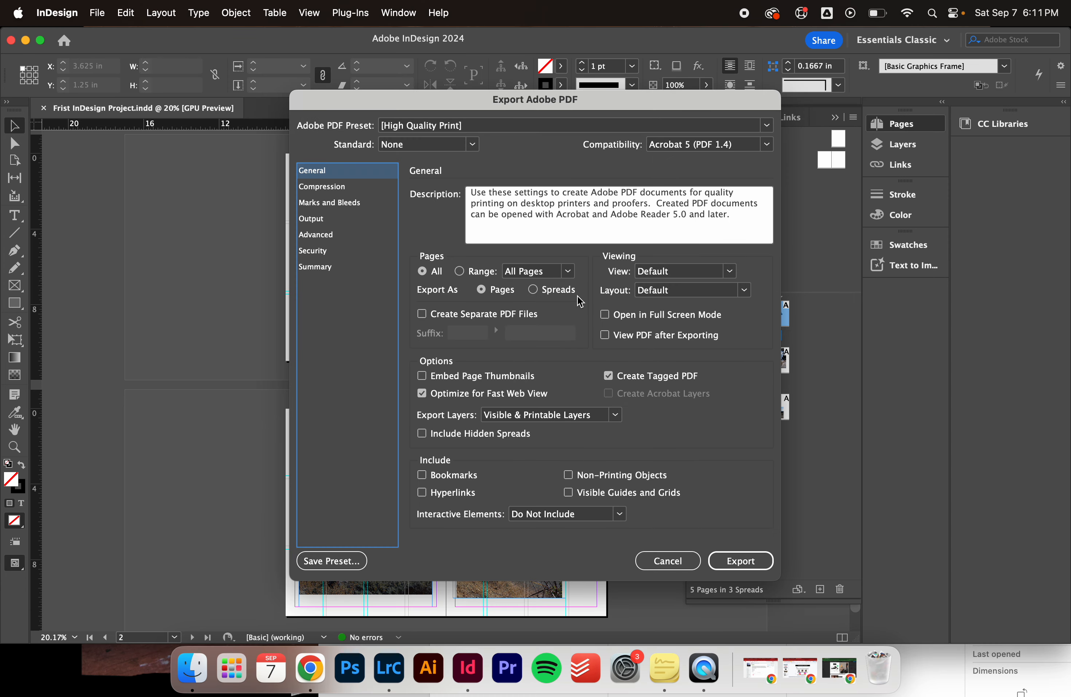
- Set the PDF to output as spreads instead of single pages and run the export
{"action": "left_click", "coordinate": [534, 290]}
{"action": "left_click", "coordinate": [492, 294]}
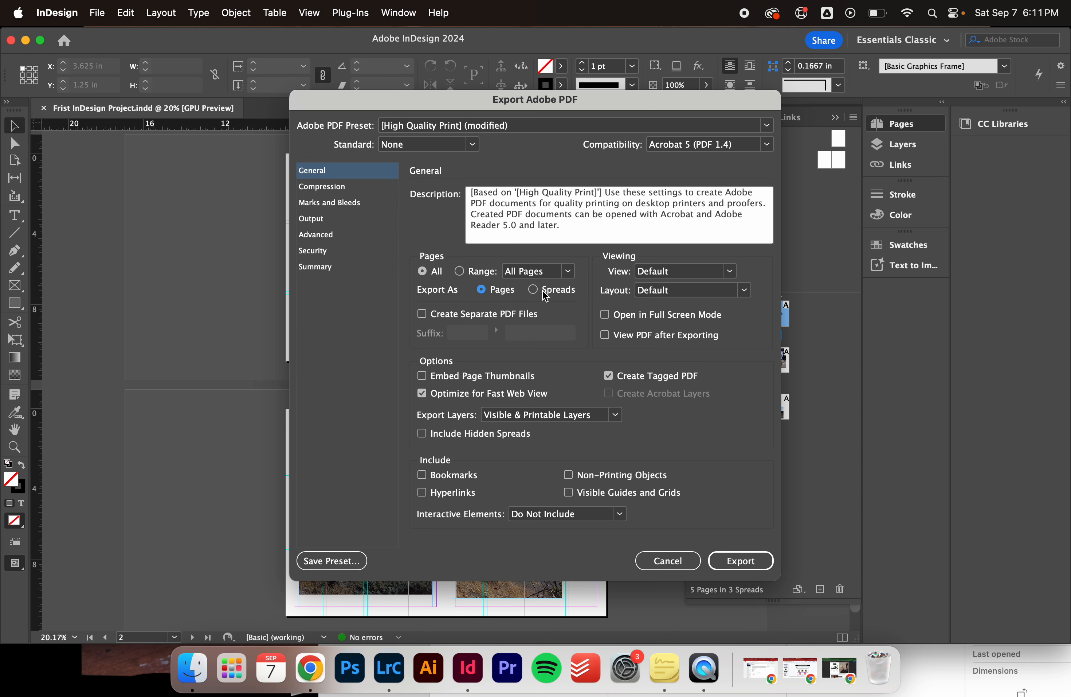
{"action": "left_click", "coordinate": [564, 296]}
{"action": "left_click", "coordinate": [742, 562]}
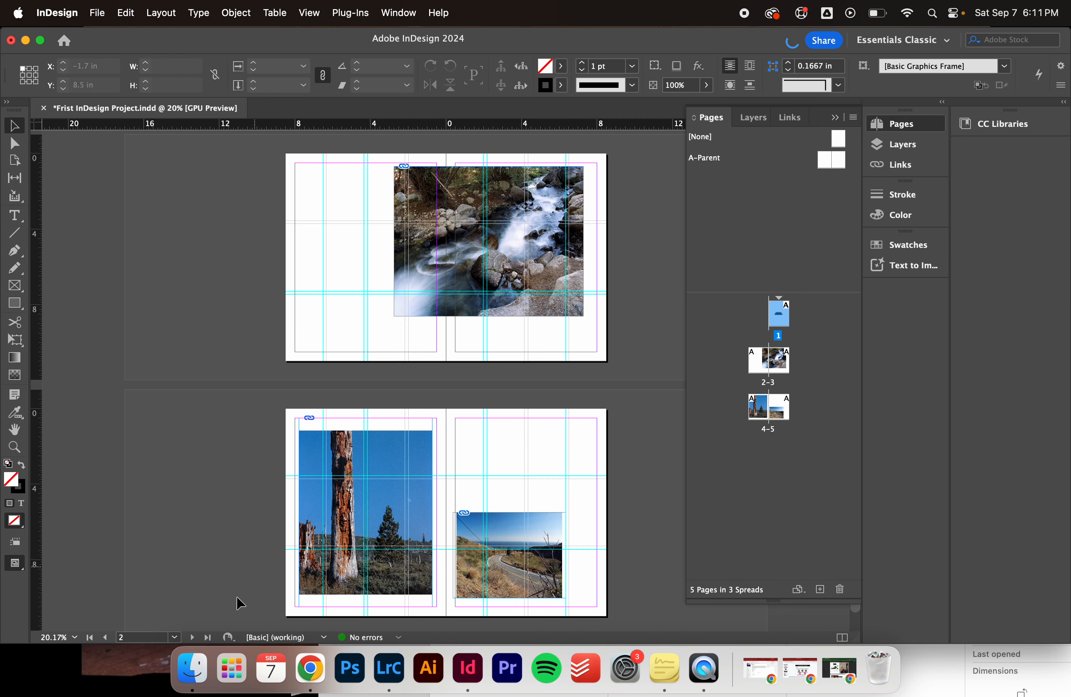
- Switch to Finder, locate Frist InDesign Project.pdf in the Export PDF folder and open it in Acrobat
{"action": "left_click", "coordinate": [193, 667]}
{"action": "left_click", "coordinate": [738, 414]}
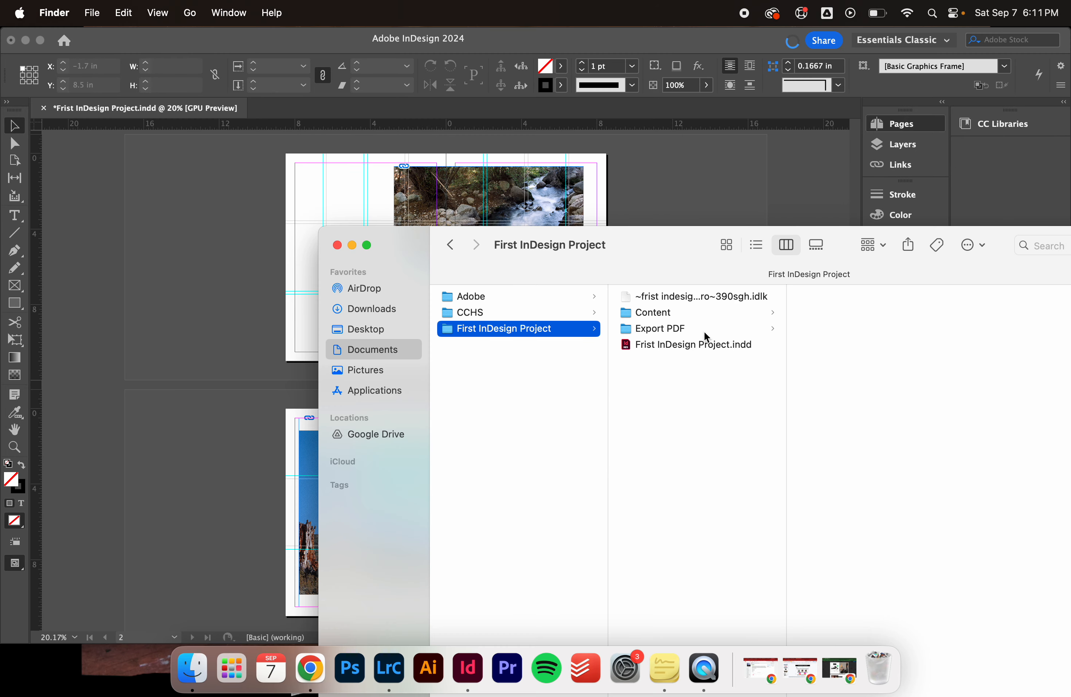
{"action": "left_click", "coordinate": [693, 313]}
{"action": "left_click", "coordinate": [722, 333]}
{"action": "left_click", "coordinate": [821, 299]}
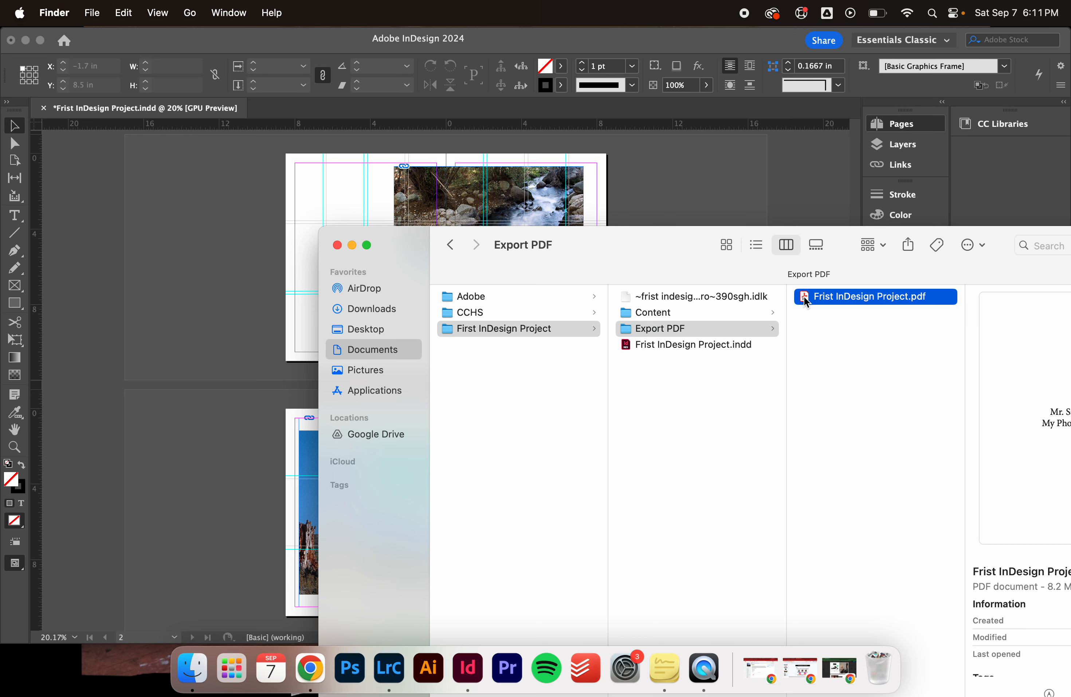
{"action": "double_click", "coordinate": [414, 242]}
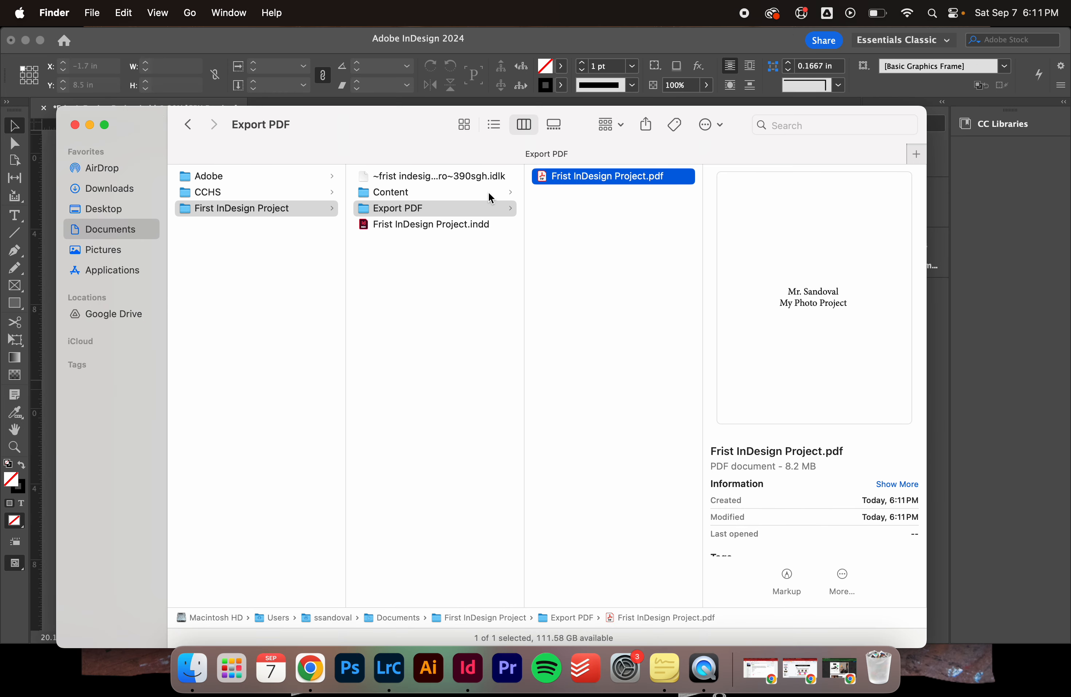
{"action": "double_click", "coordinate": [542, 183]}
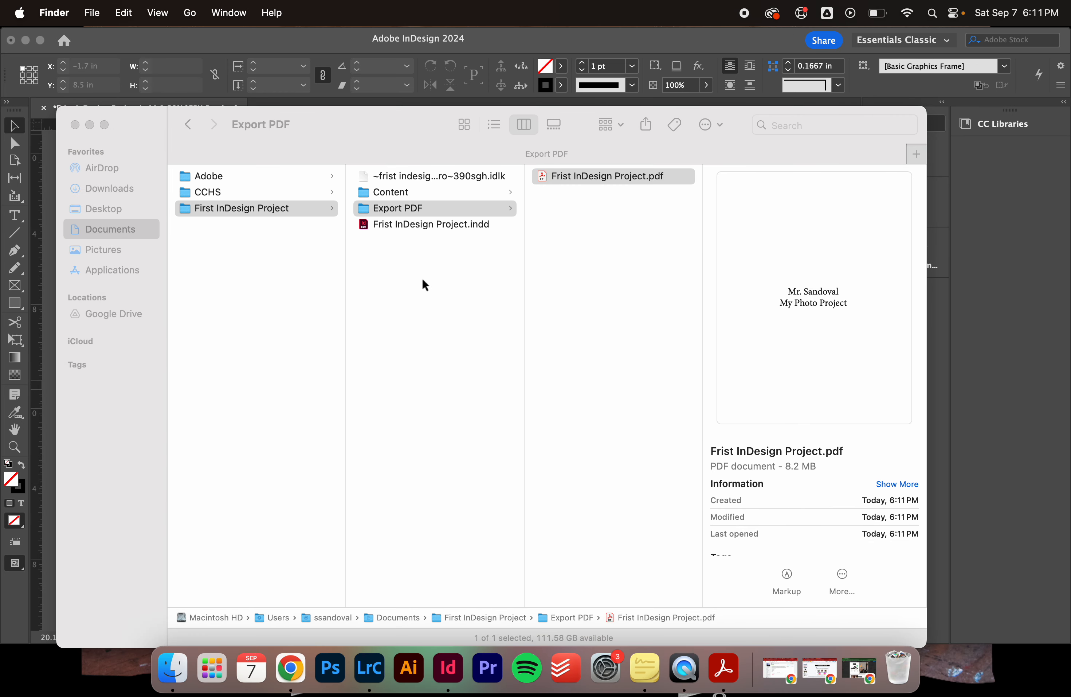
- Review the exported PDF from the title page through the photo spreads and return to the first page
{"action": "scroll", "coordinate": [403, 284], "scroll_direction": "down", "scroll_amount": 15}
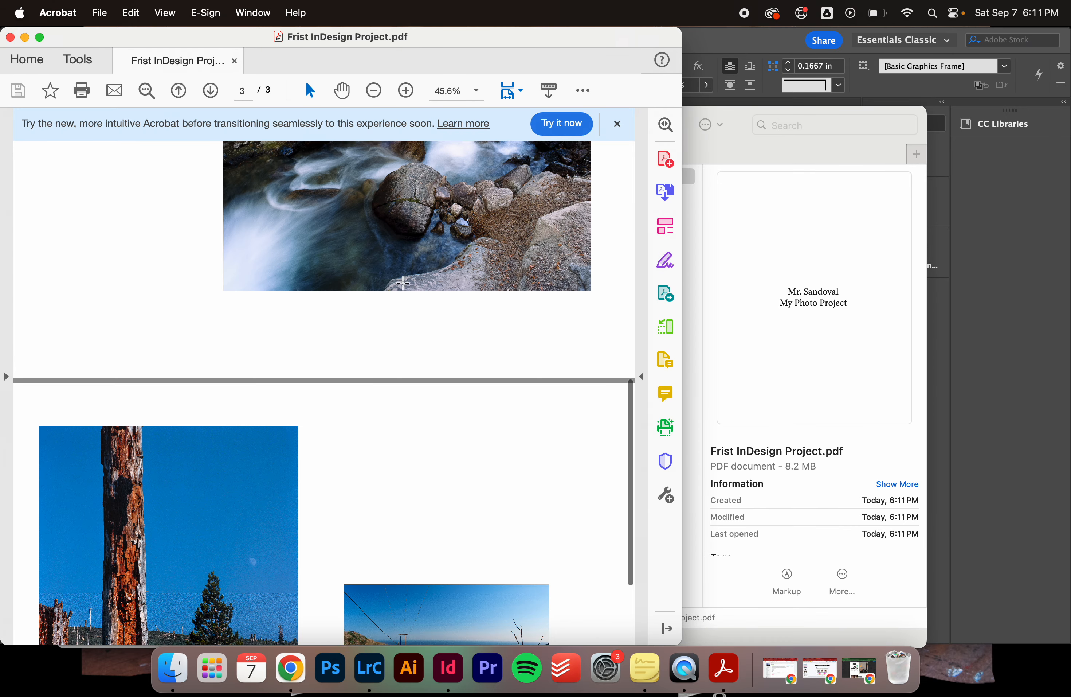
{"action": "scroll", "coordinate": [403, 282], "scroll_direction": "up", "scroll_amount": 15}
{"action": "scroll", "coordinate": [401, 283], "scroll_direction": "down", "scroll_amount": 9}
{"action": "scroll", "coordinate": [402, 284], "scroll_direction": "down", "scroll_amount": 4}
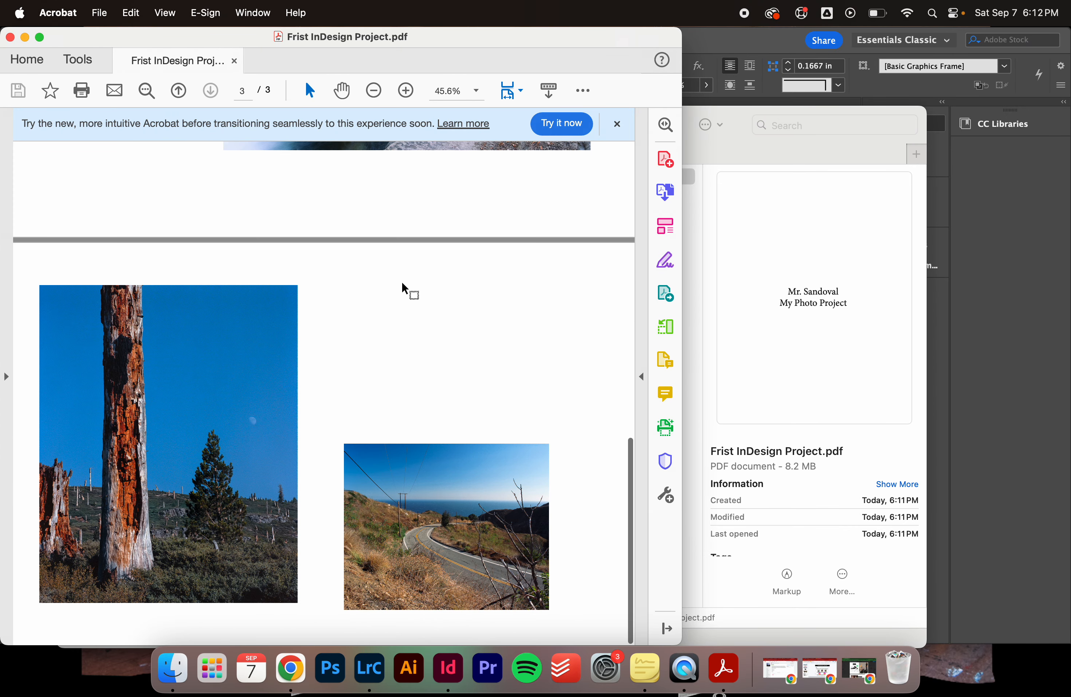
{"action": "scroll", "coordinate": [403, 283], "scroll_direction": "up", "scroll_amount": 18}
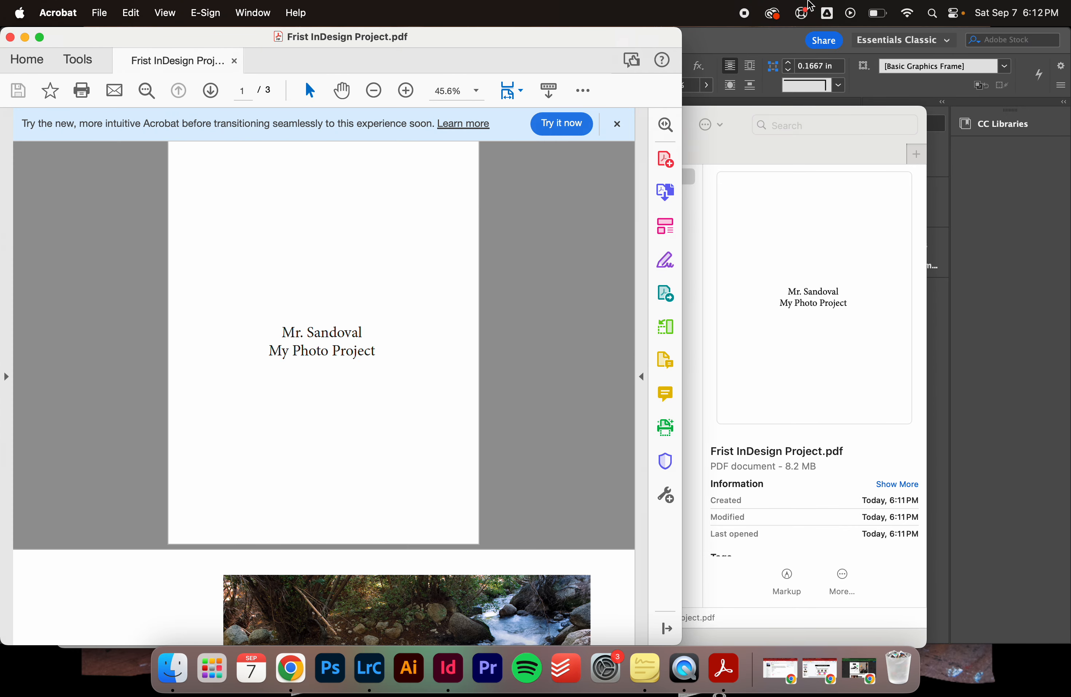